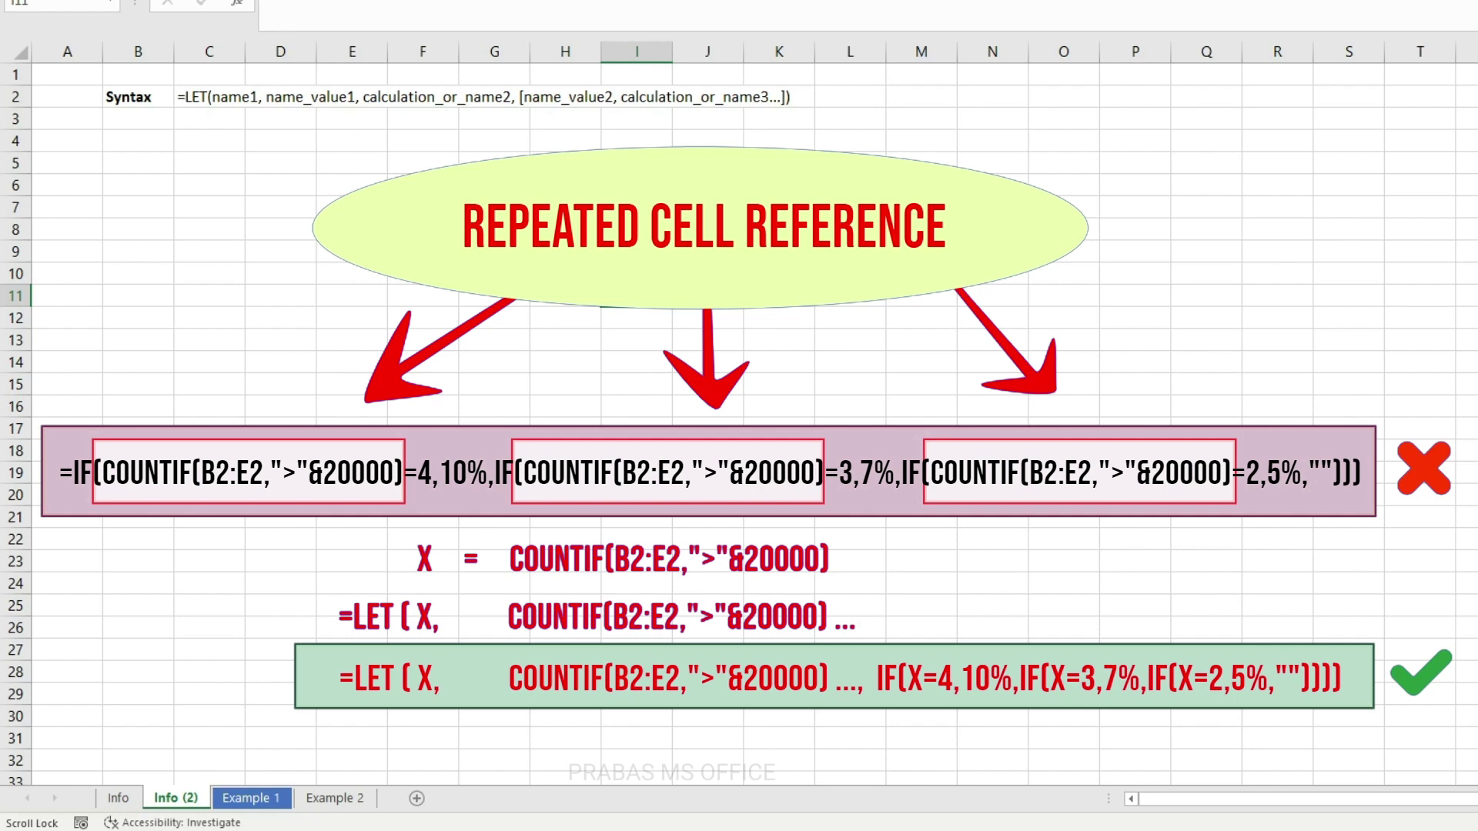
Examine the name, name_value and calculation arguments in the LET syntax text in C2, leaving the text unedited.
left_click(115, 92)
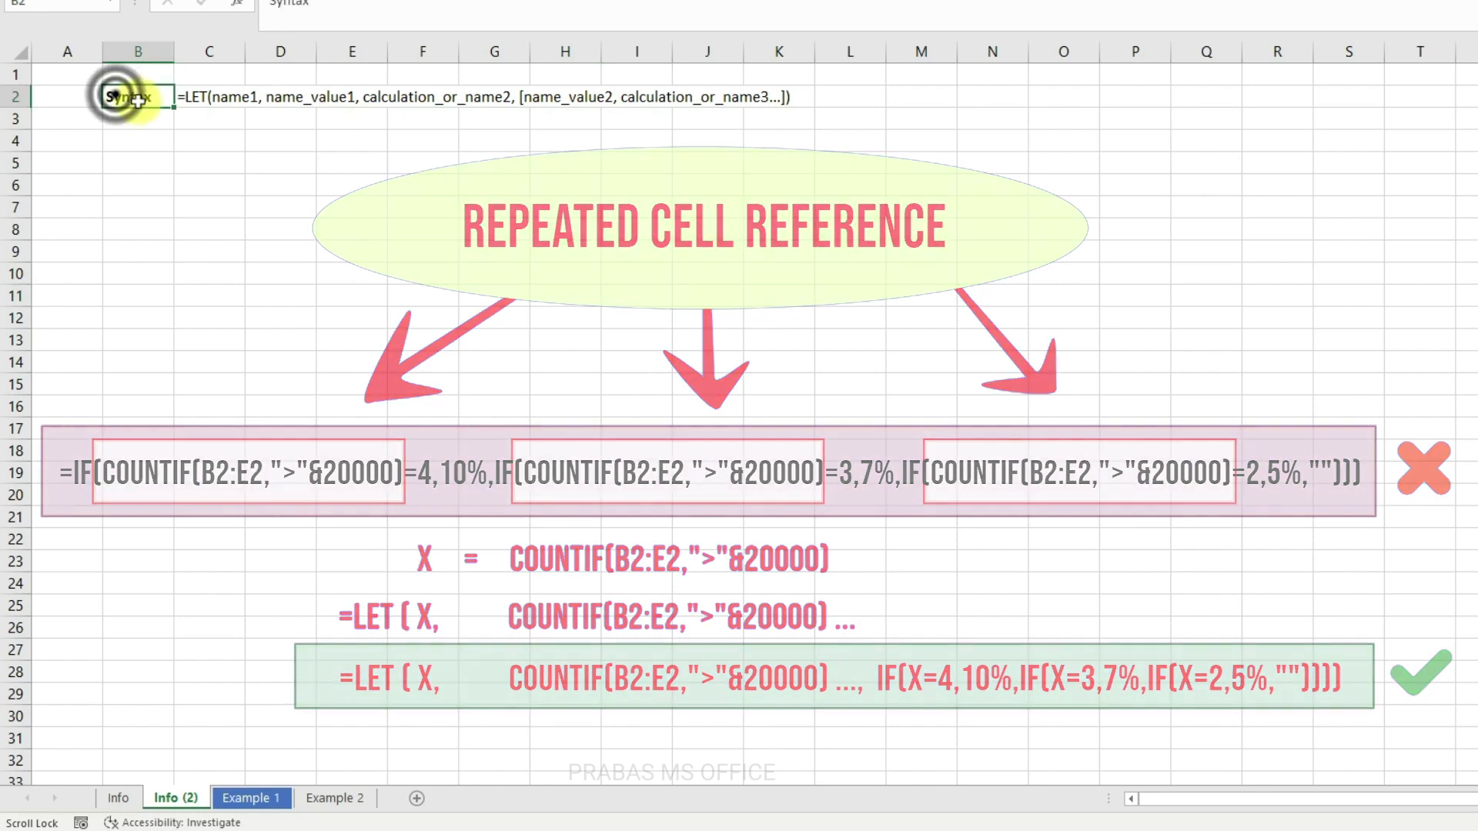
left_click(201, 95)
double_click(216, 97)
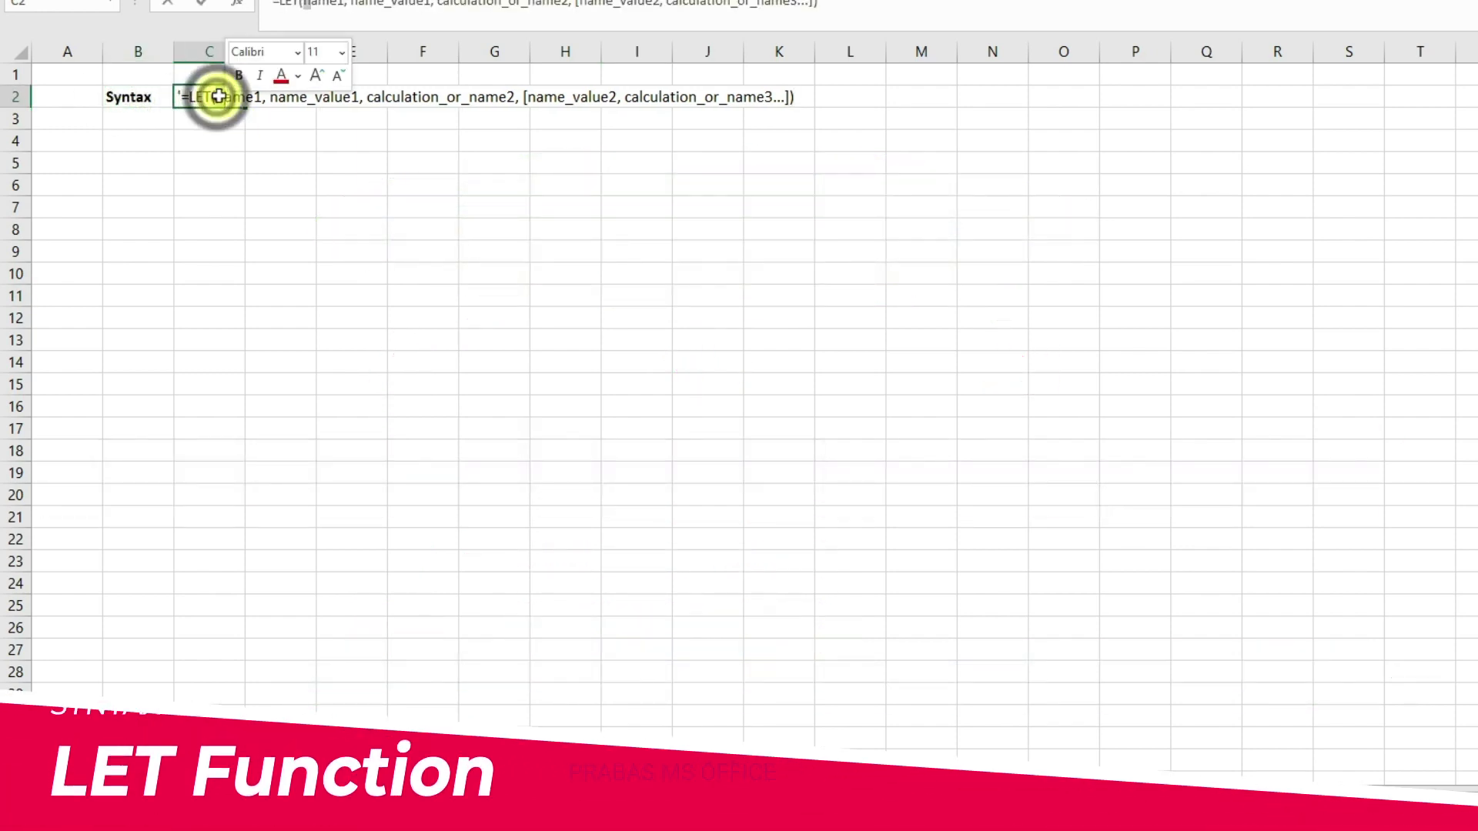
left_click_drag(218, 97, 262, 98)
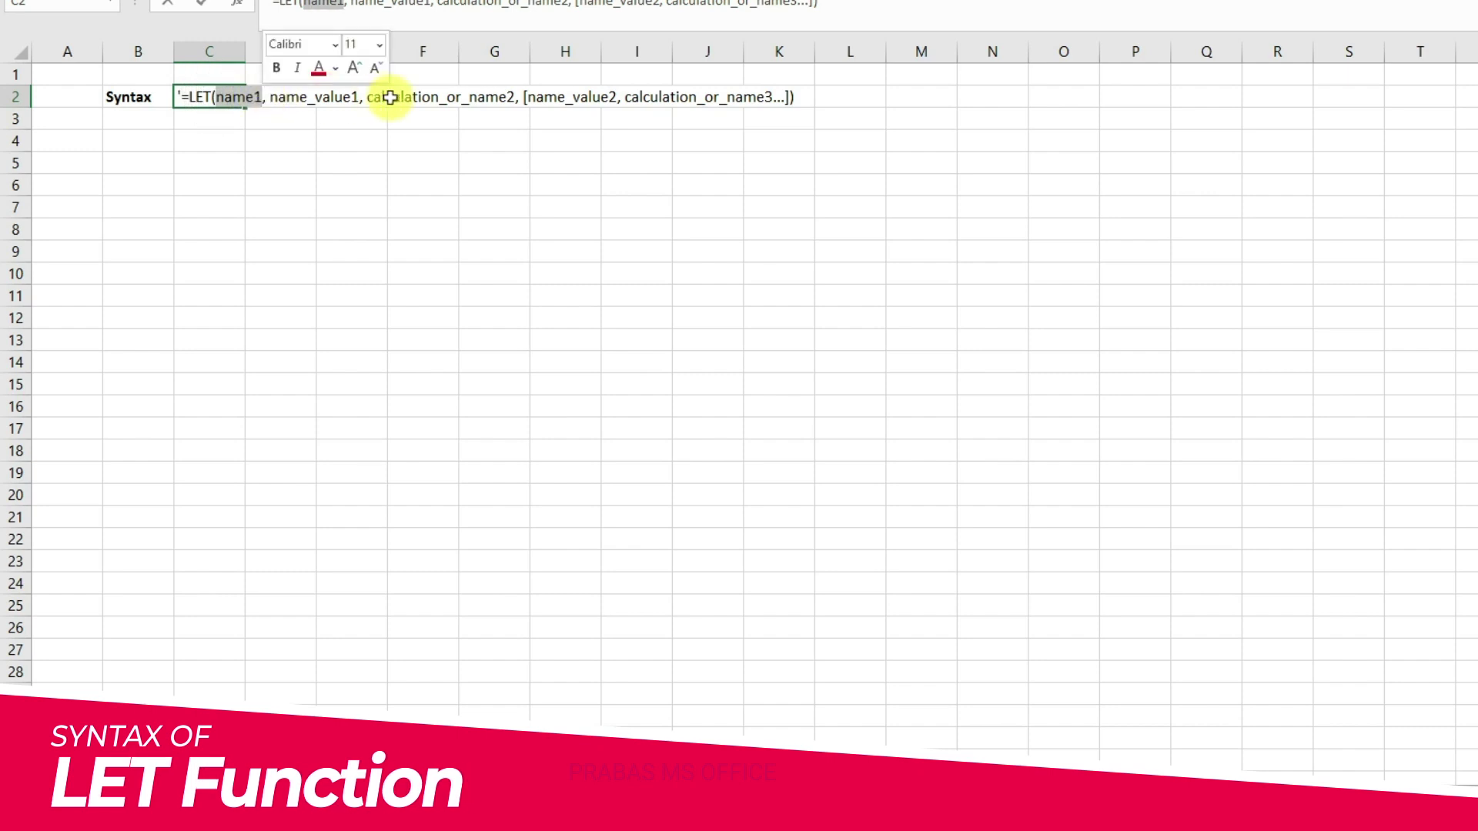
mouse_move(358, 96)
left_mouse_down()
mouse_move(274, 100)
mouse_move(358, 96)
left_mouse_up()
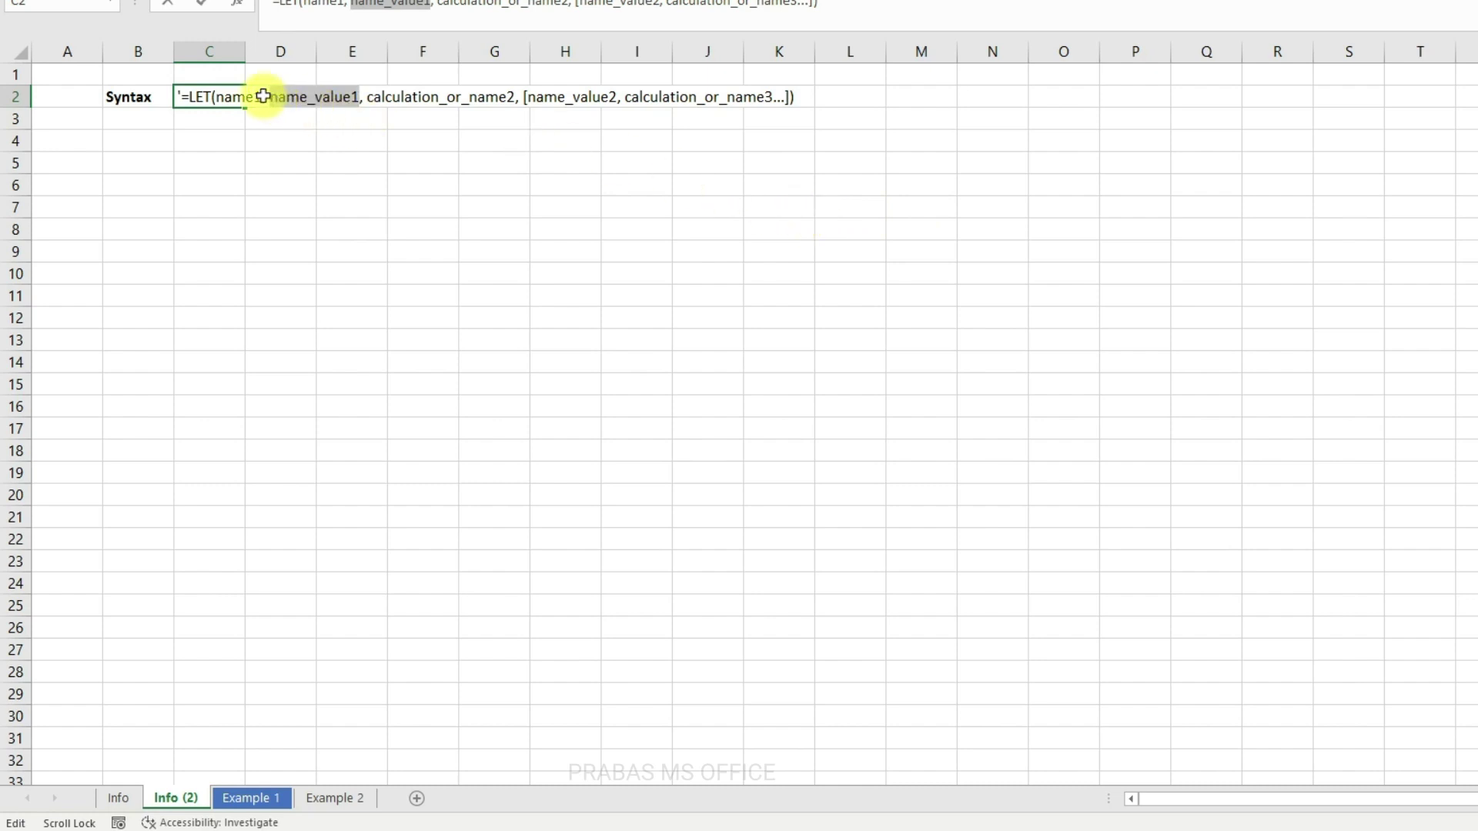
mouse_move(263, 96)
left_mouse_down()
mouse_move(218, 97)
mouse_move(255, 97)
left_mouse_up()
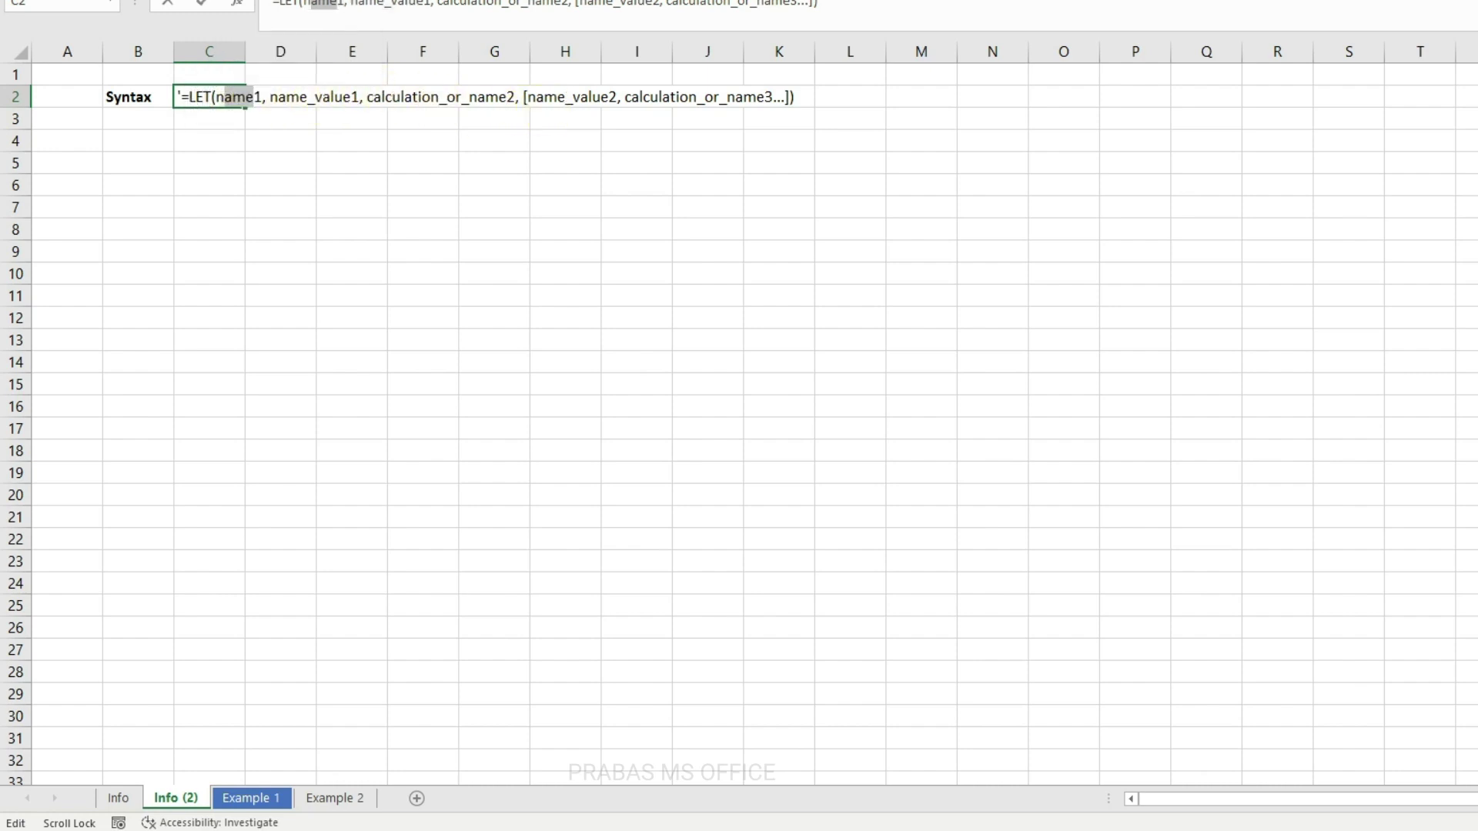
left_click_drag(269, 97, 793, 97)
left_click(793, 96)
key("Scroll_Lock")
key("Escape")
Enter the formula =LET(x,10,100+x) in cell C9 of the Info (2) sheet.
left_click(191, 245)
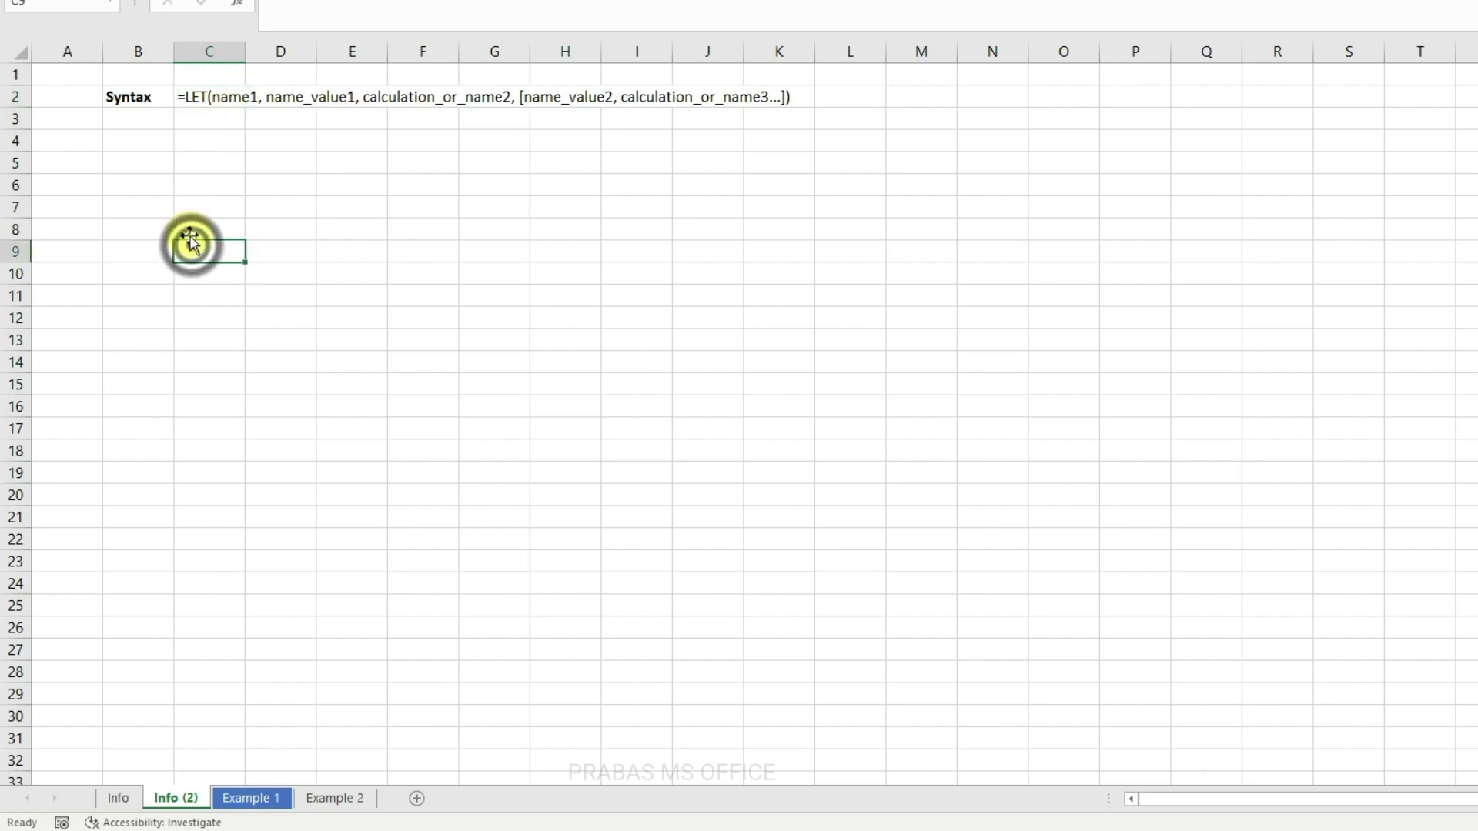
type("=let")
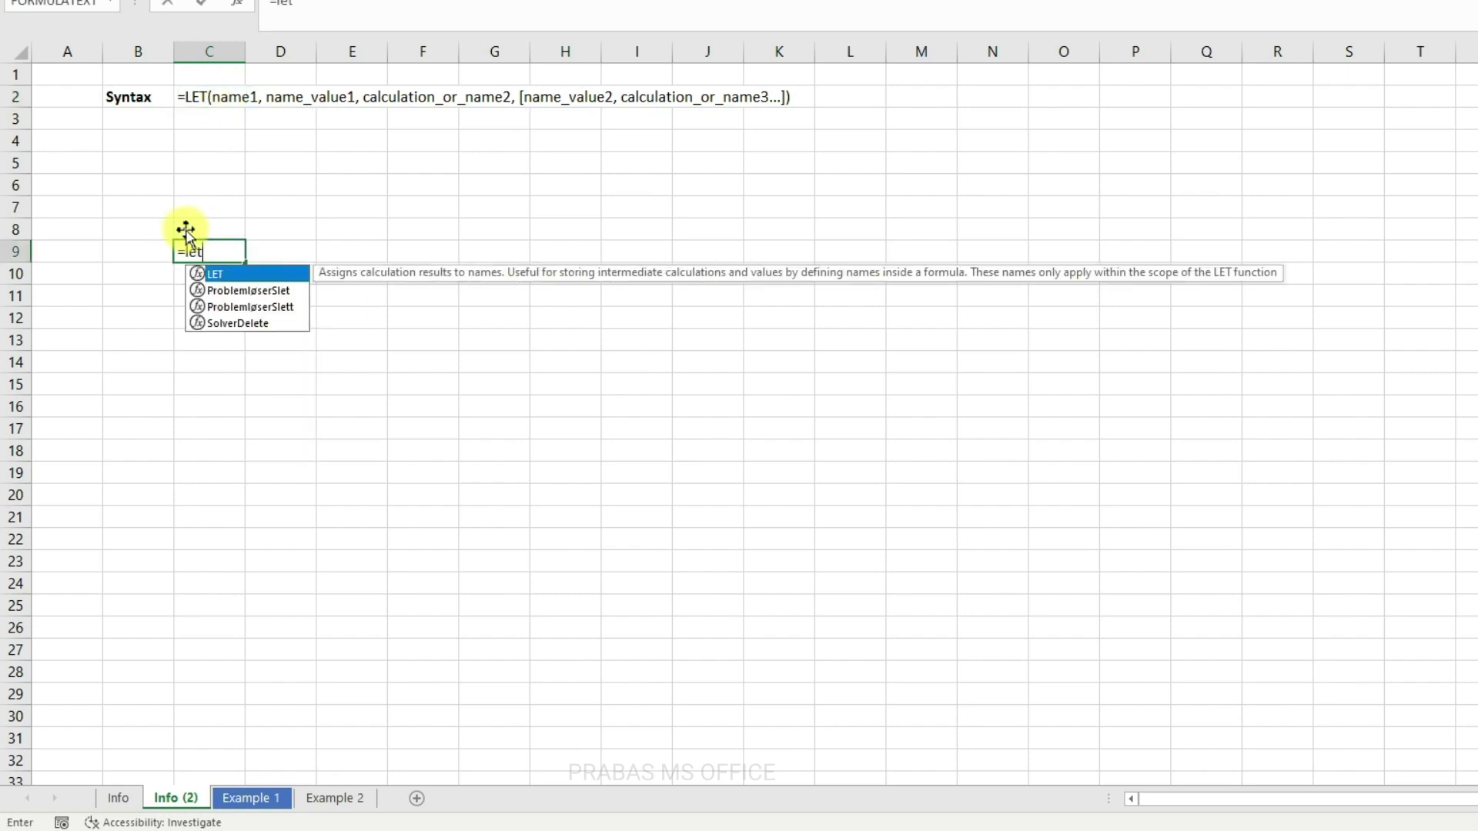
key("Tab")
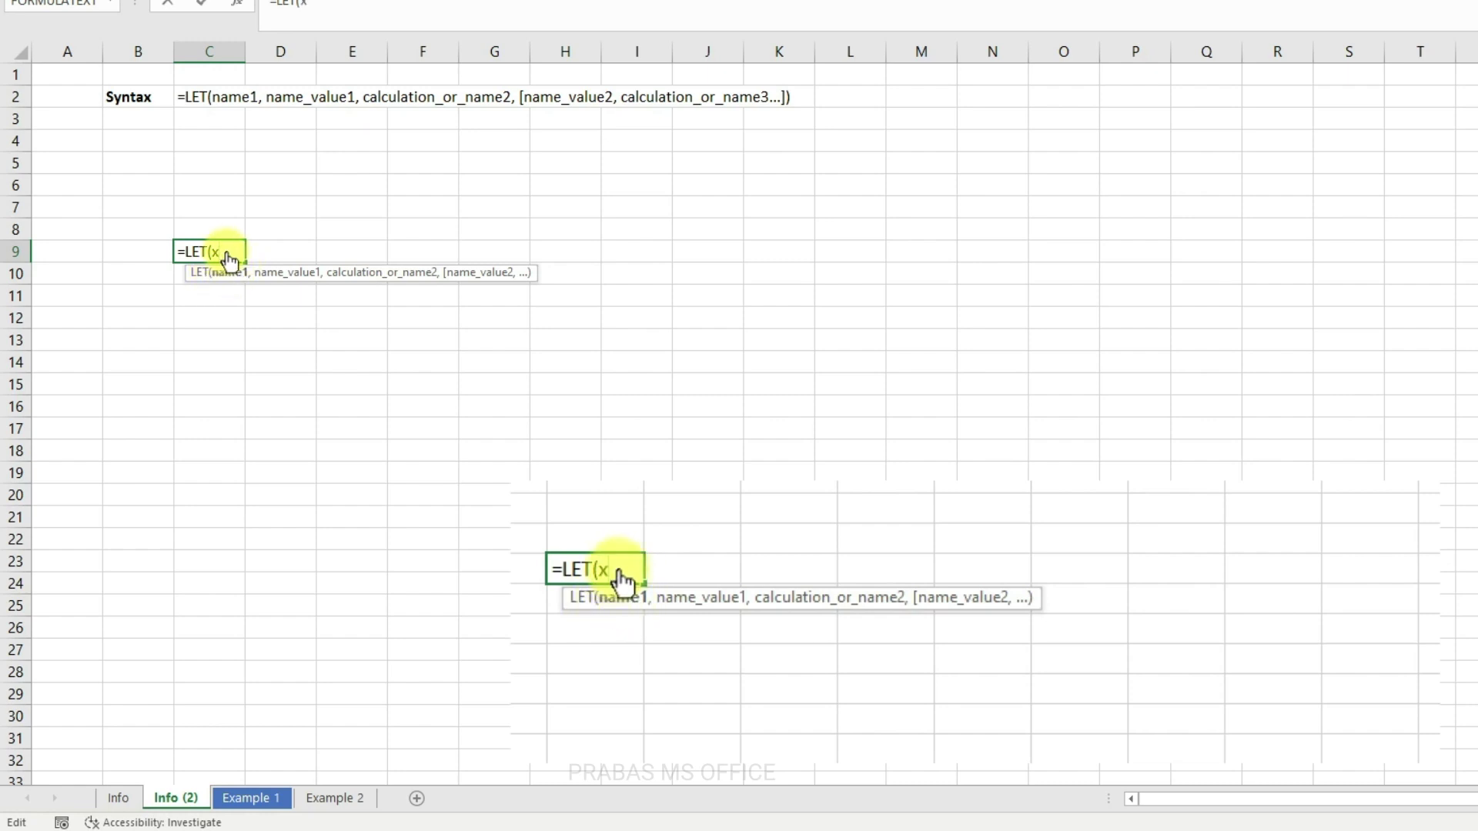
type(",")
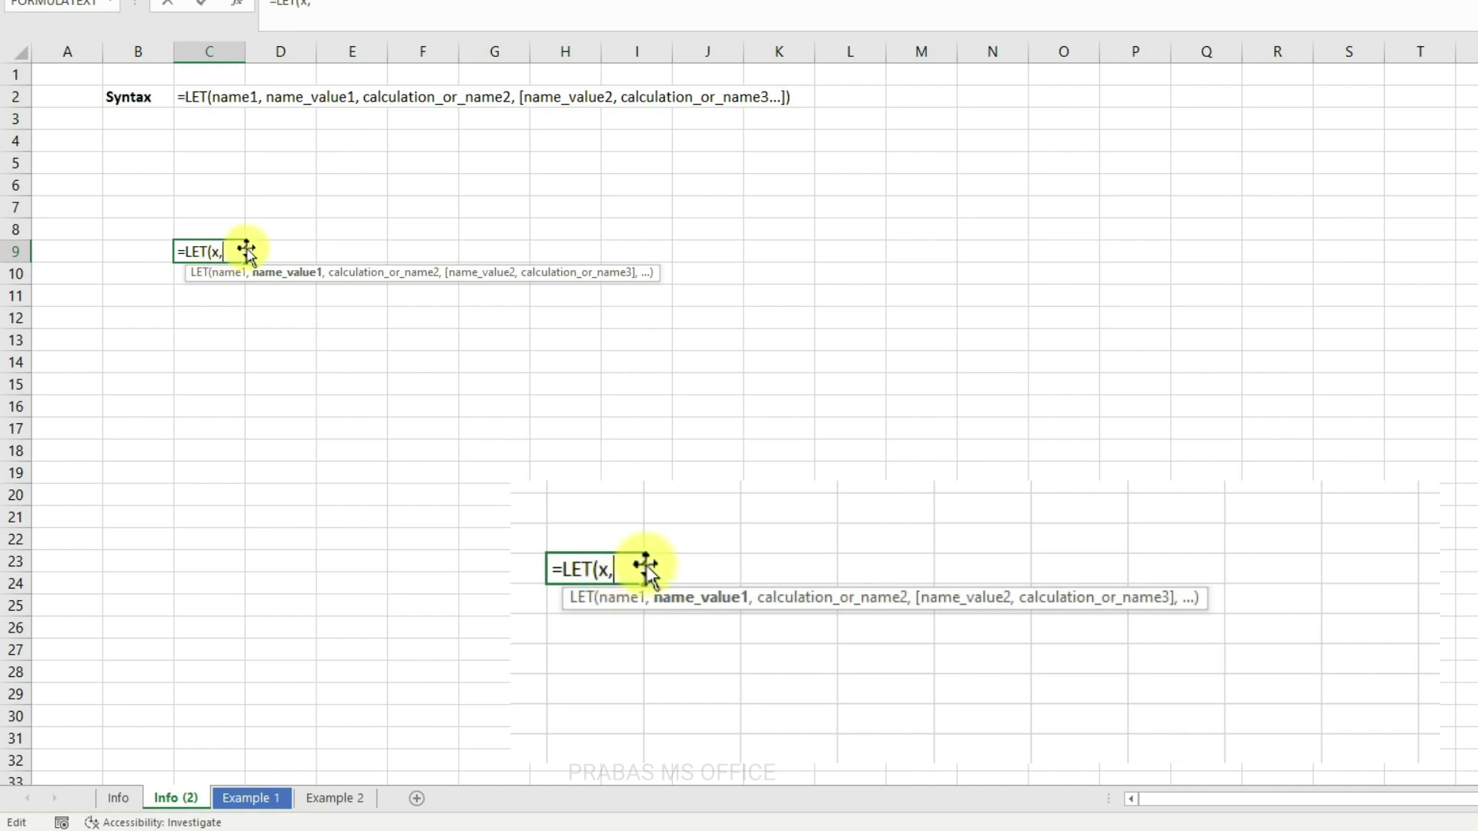
type("10,")
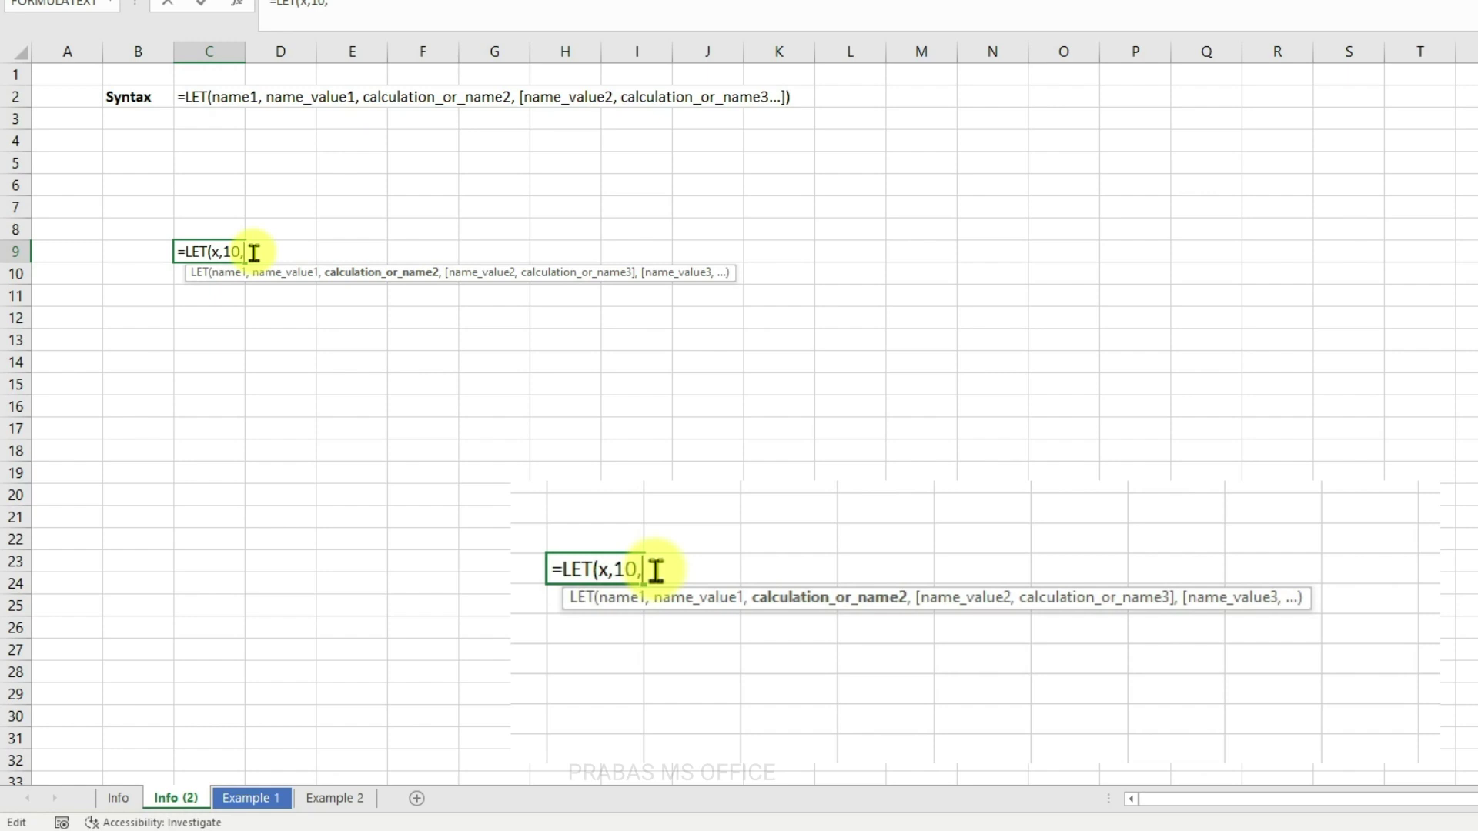
type("100+x")
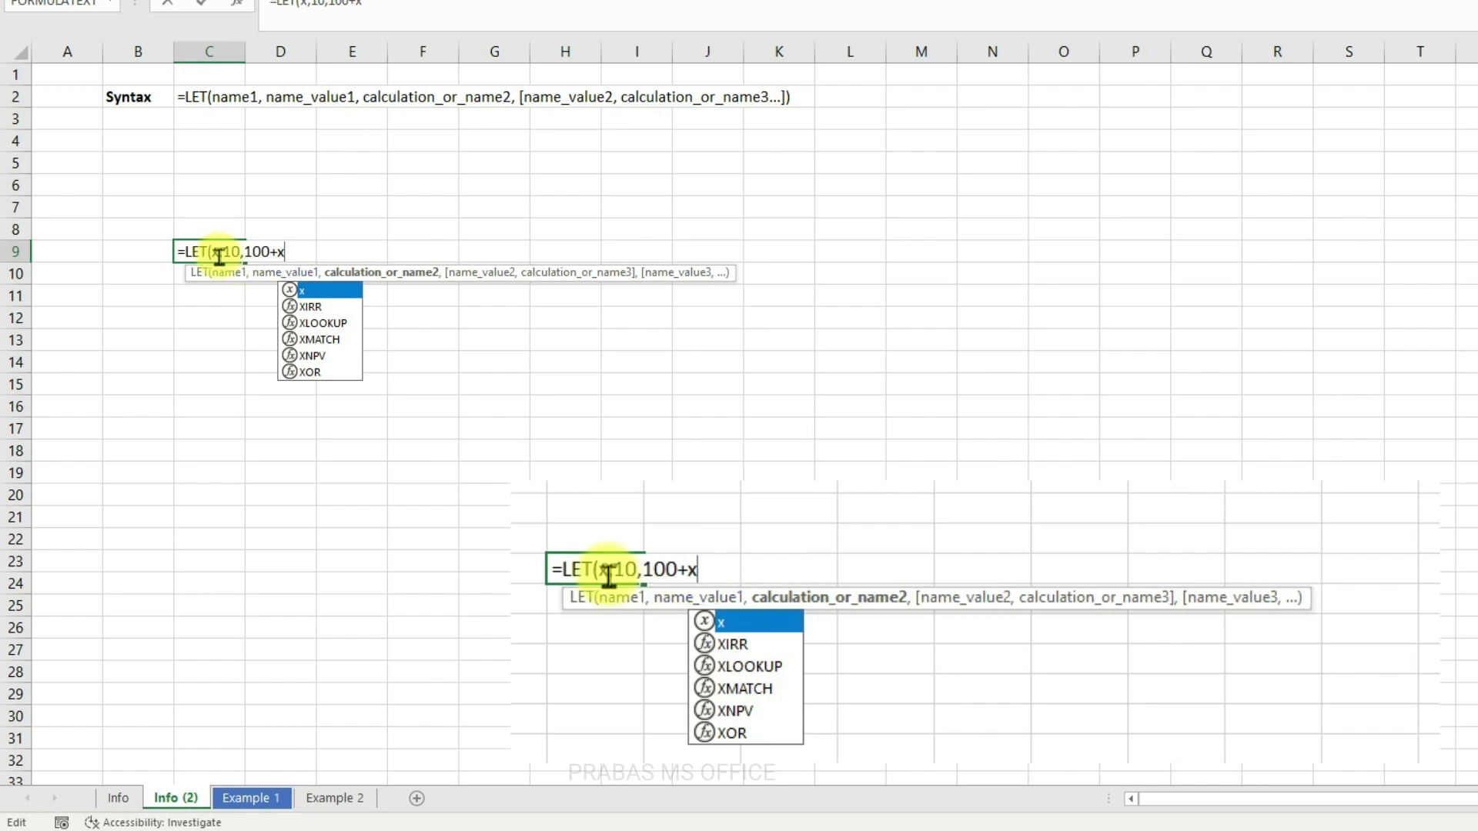
left_click(287, 256)
type(")")
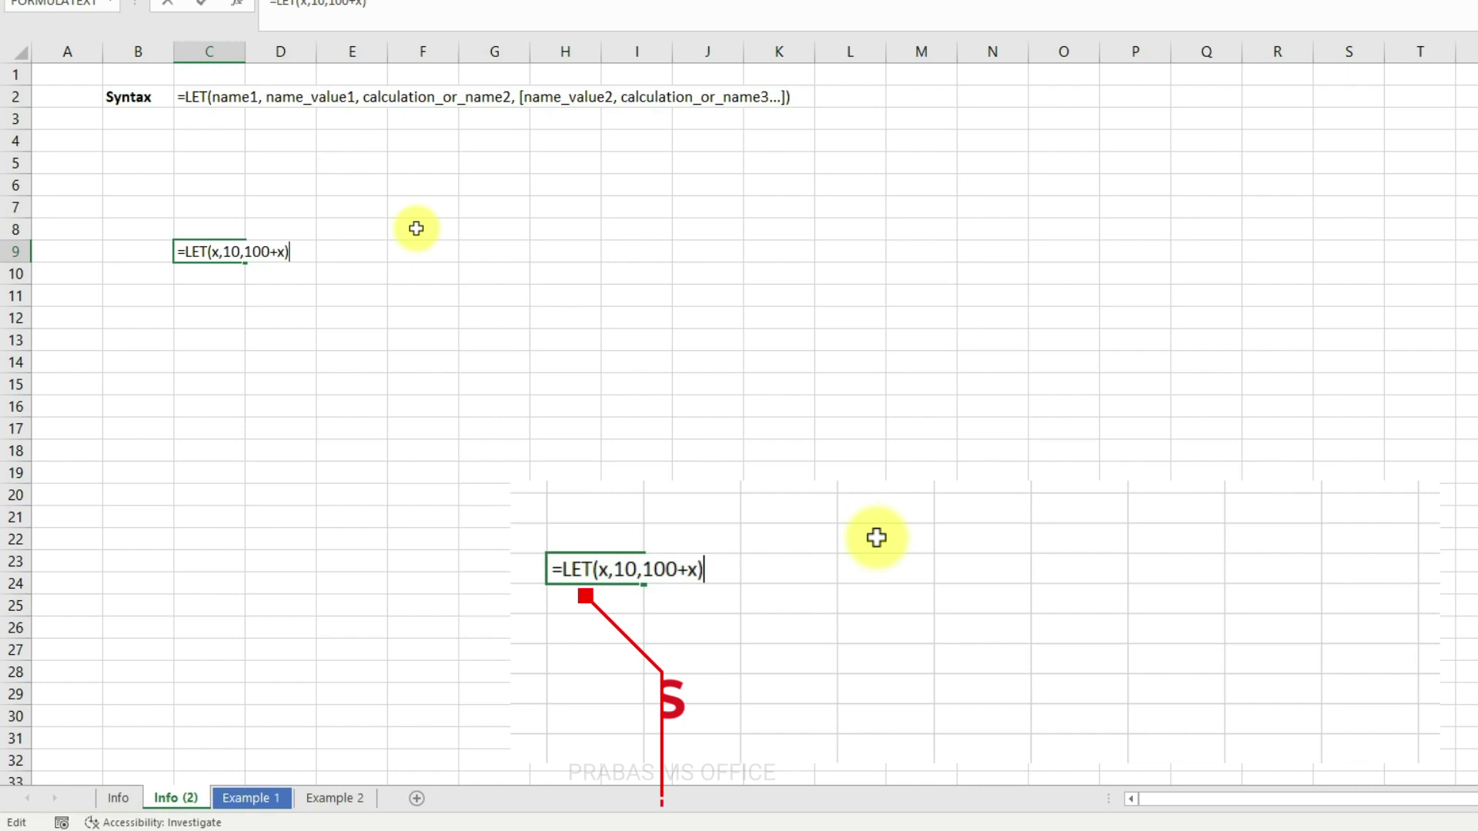
key("Return")
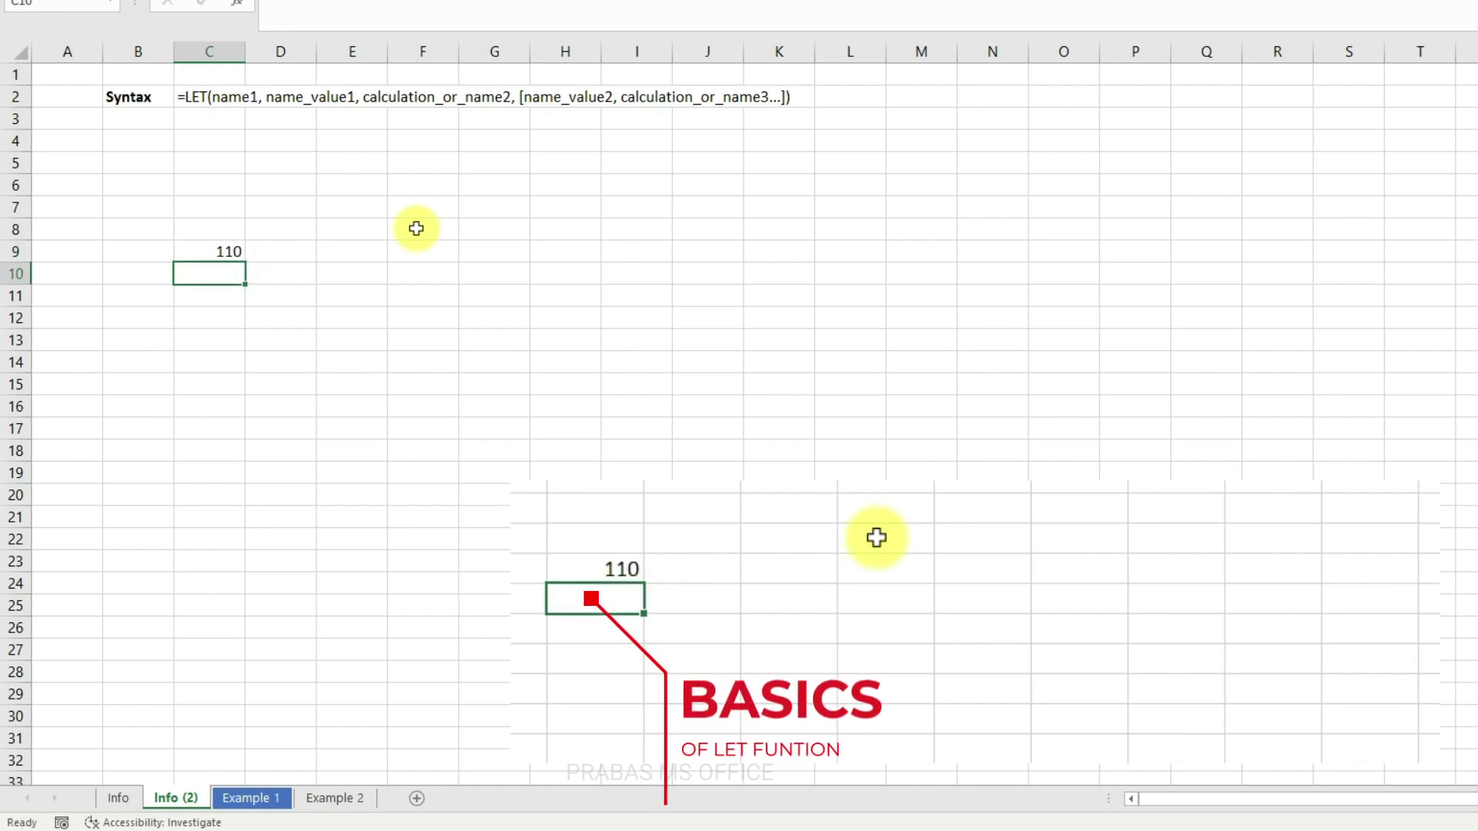
Examine how x, 10 and 100+x match the name1, name_value1 and calculation arguments of the LET formula in C9.
left_click(228, 254)
double_click(228, 254)
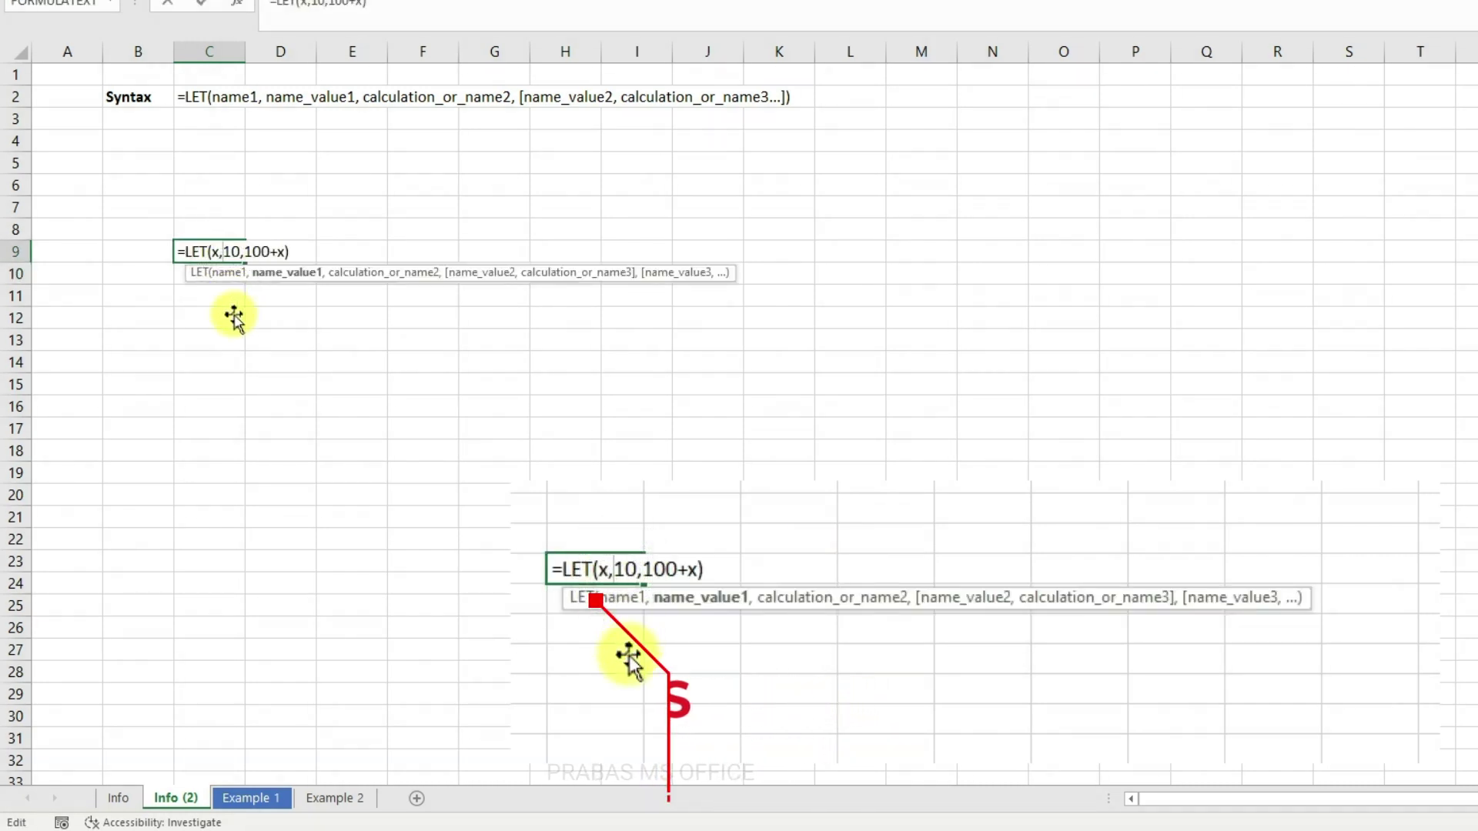
left_click_drag(211, 252, 222, 252)
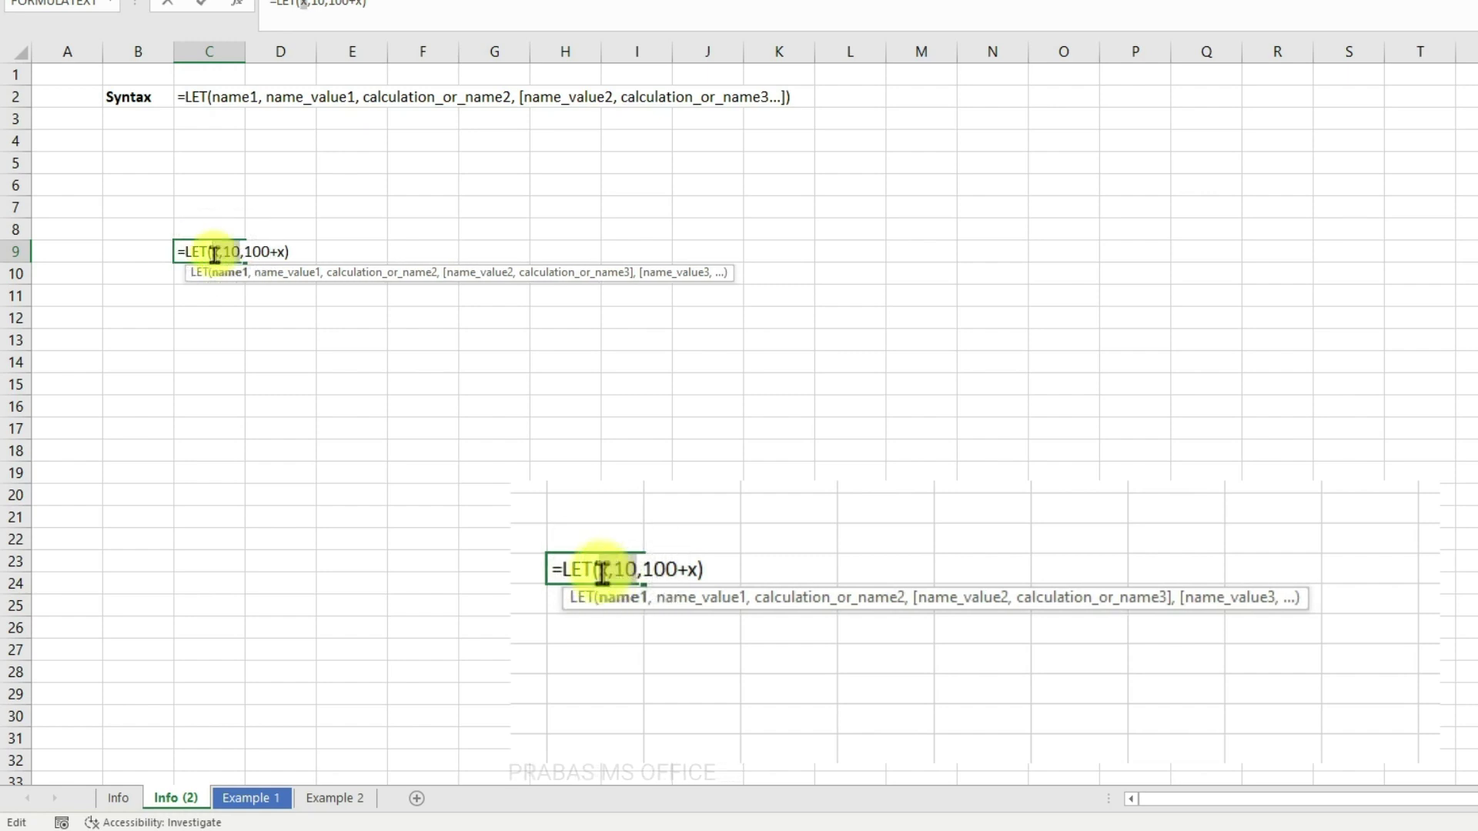
left_click_drag(214, 253, 286, 253)
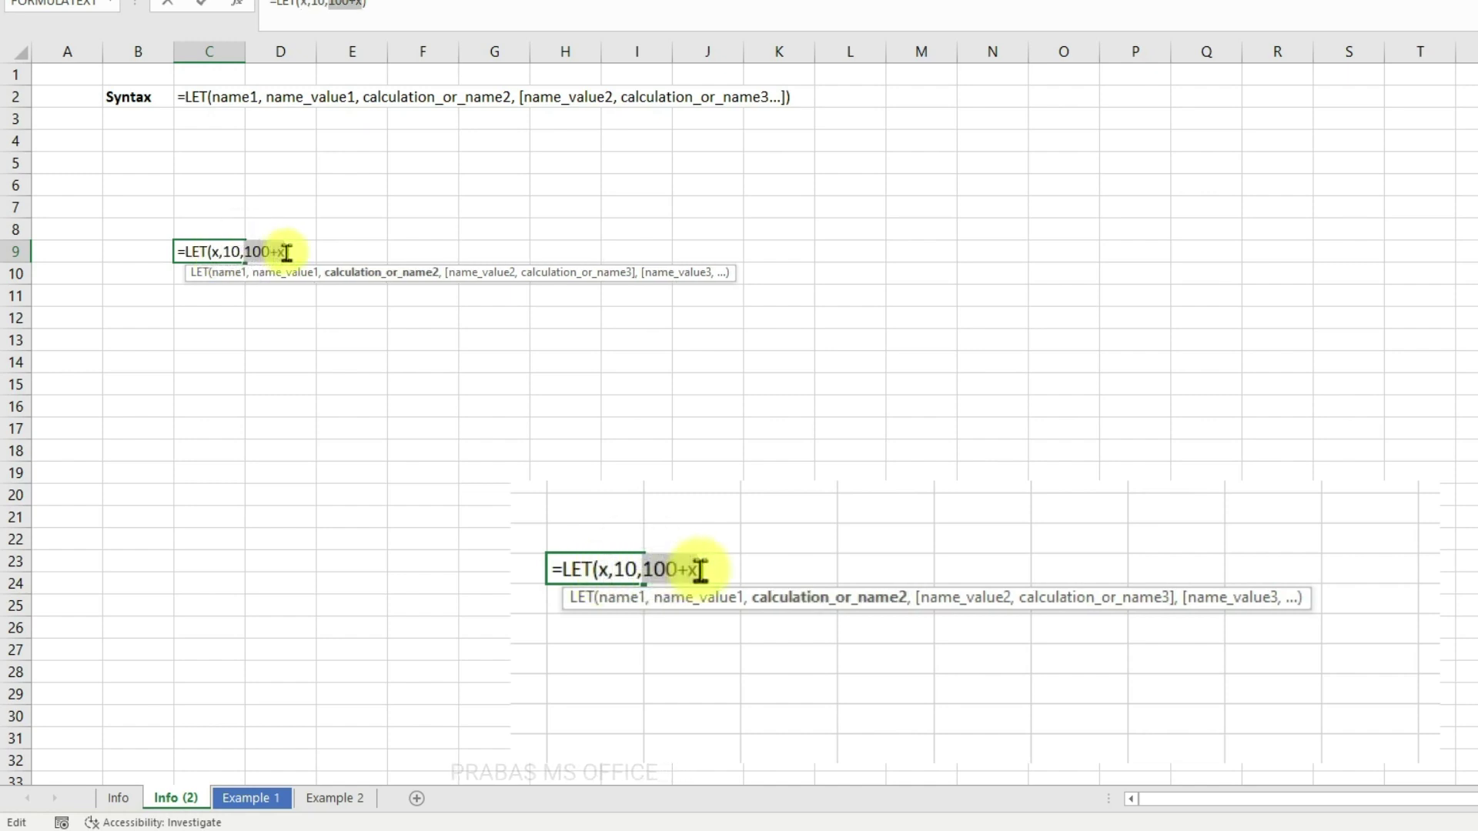
left_click_drag(244, 251, 286, 249)
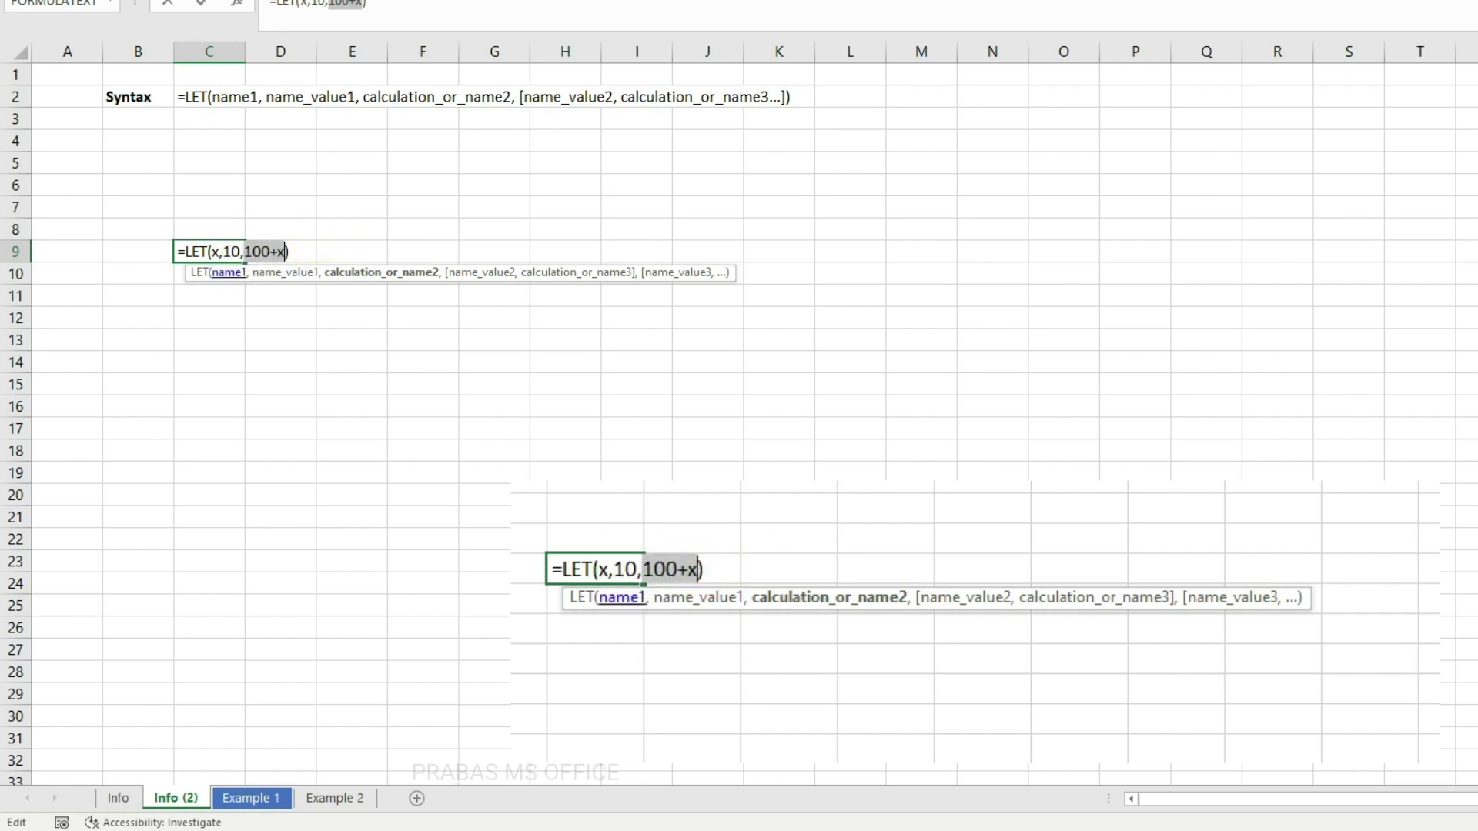
left_click(228, 273)
left_click(281, 273)
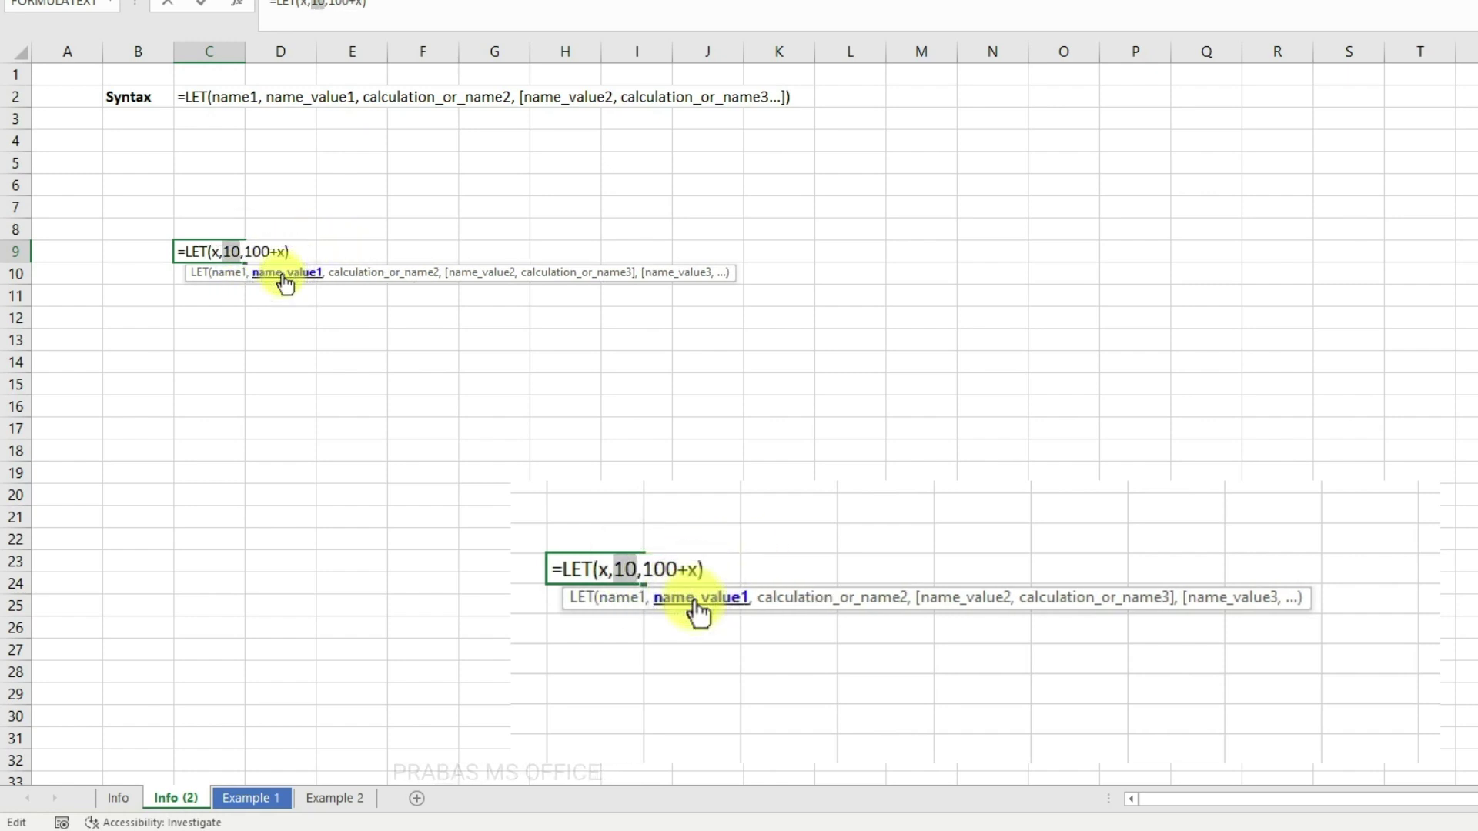
left_click(405, 272)
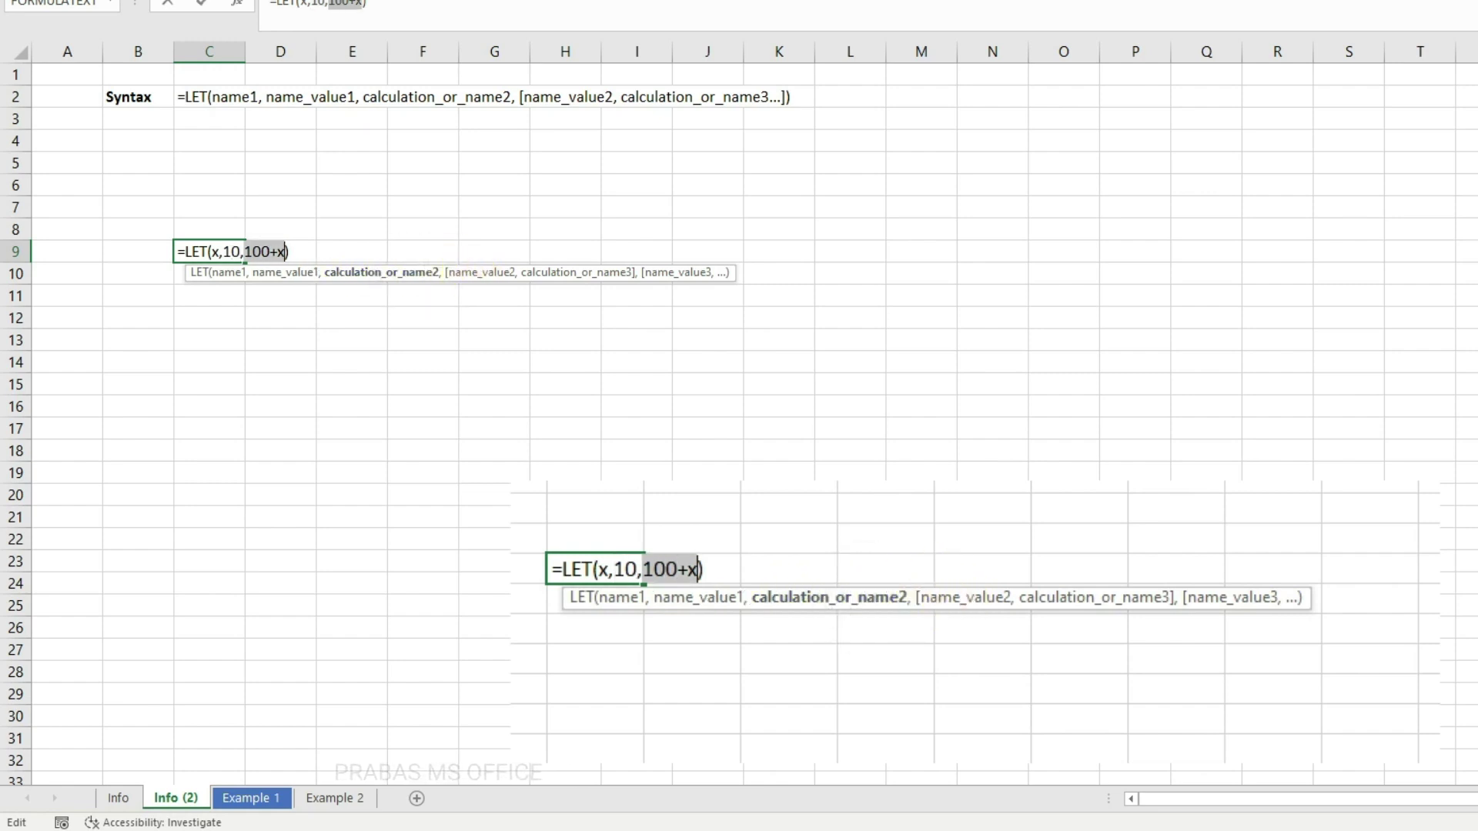
left_click(250, 252)
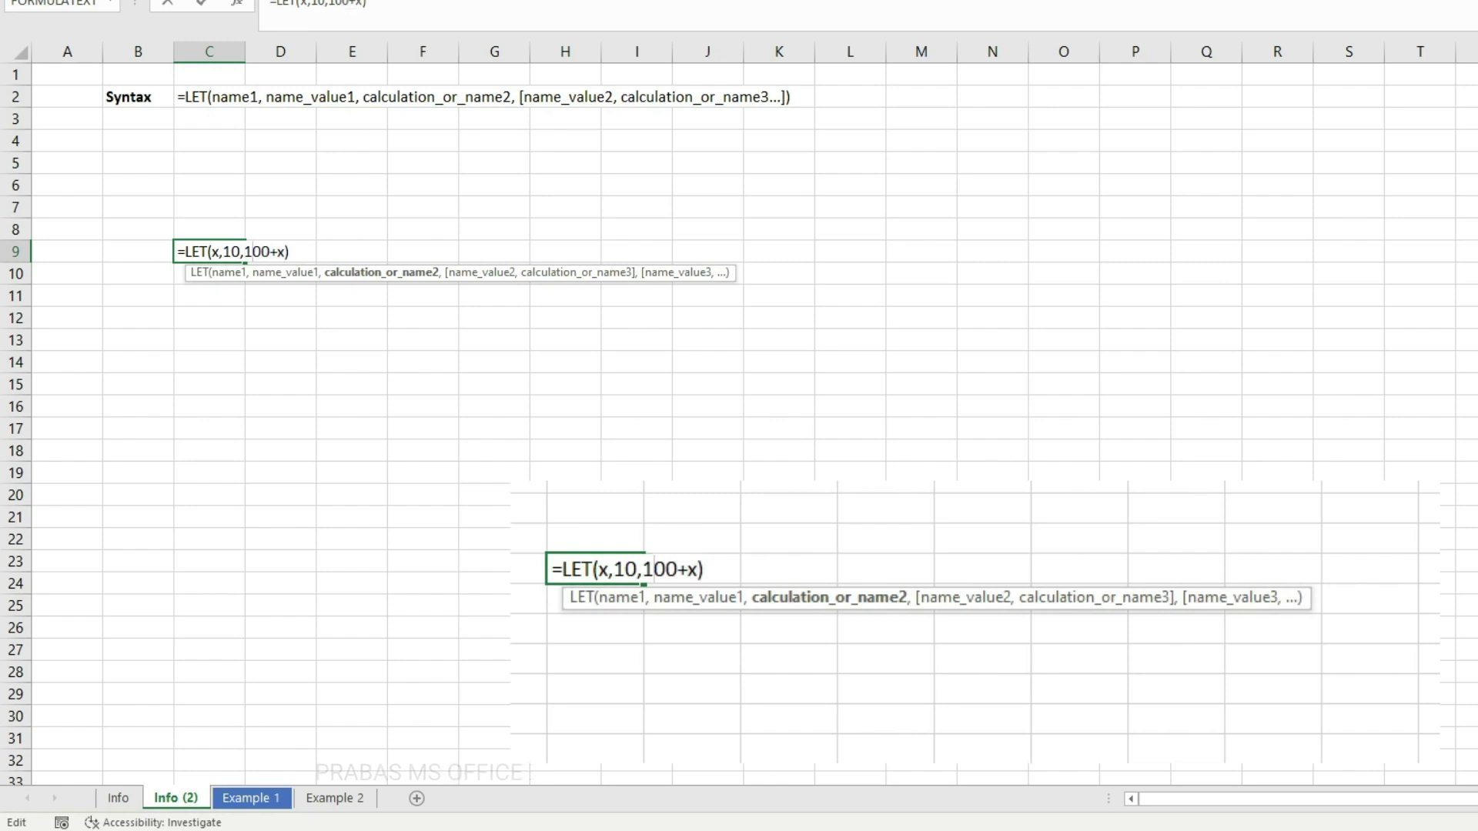
left_click(216, 253)
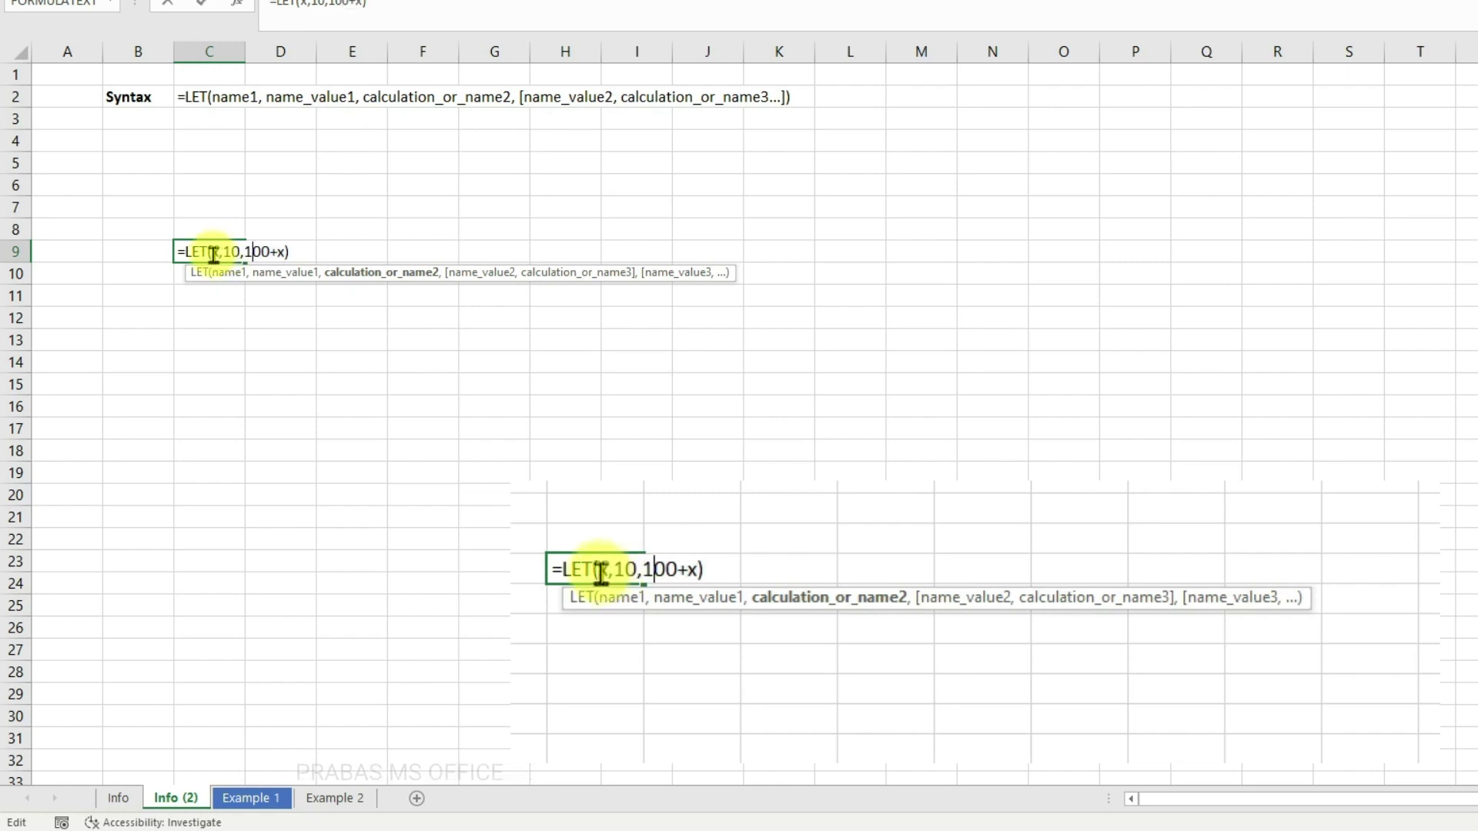
left_click_drag(213, 253, 287, 253)
key("Escape")
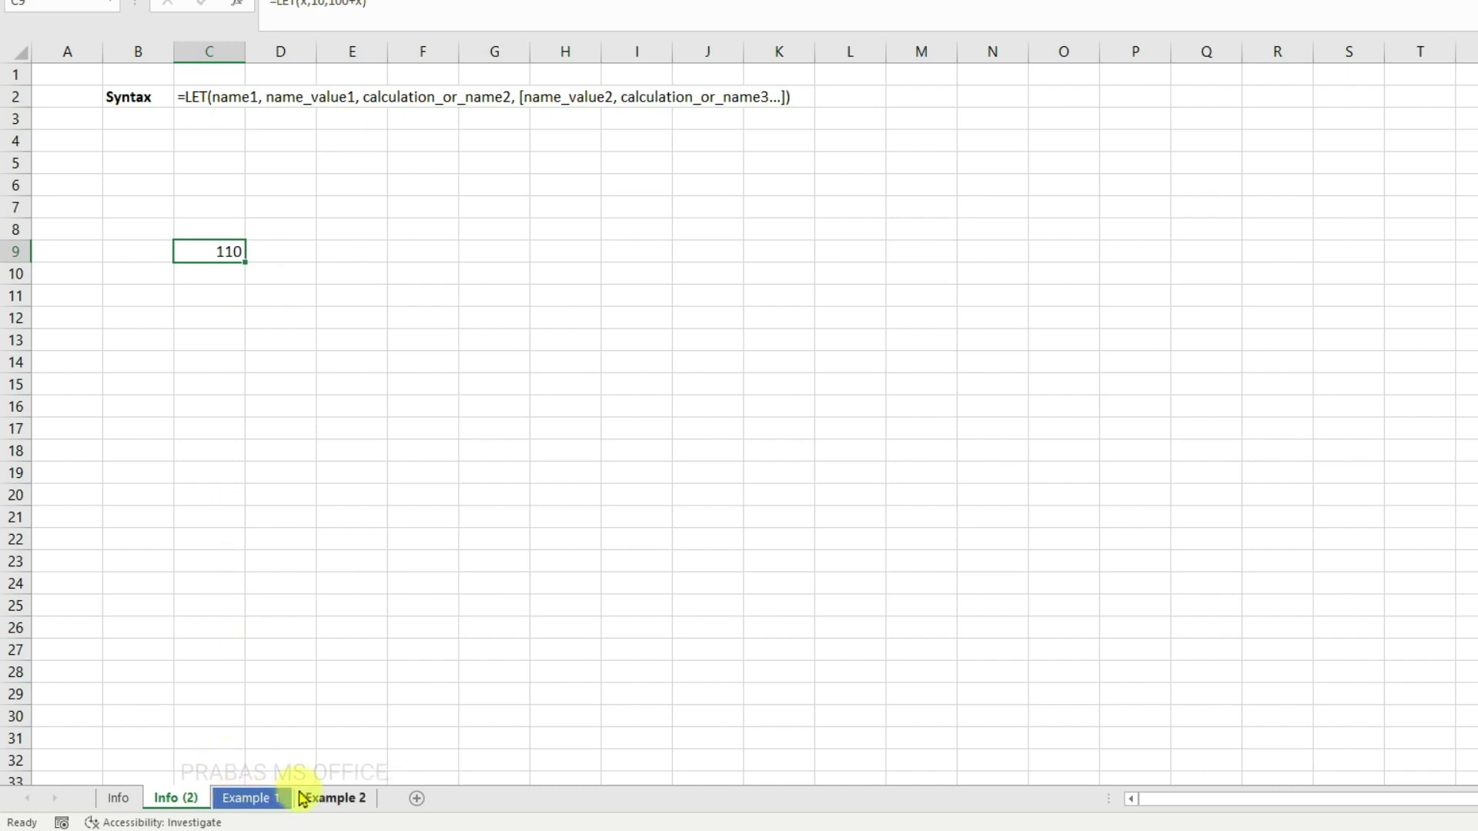
Look over the Example 1 and Example 2 sheets, including the Last Name Only formula in B10 of Example 1.
left_click(251, 798)
left_click(315, 798)
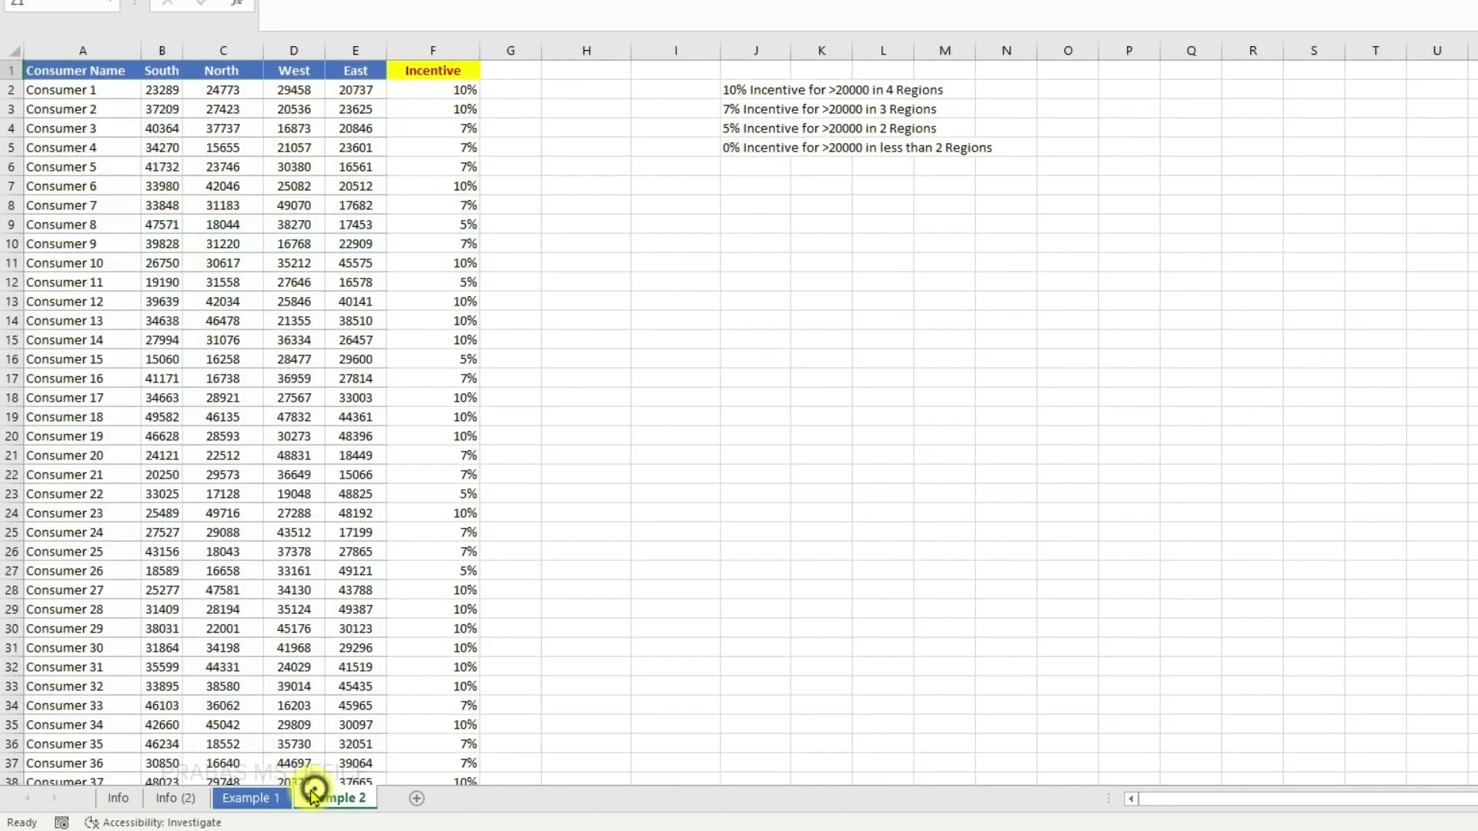
left_click(256, 799)
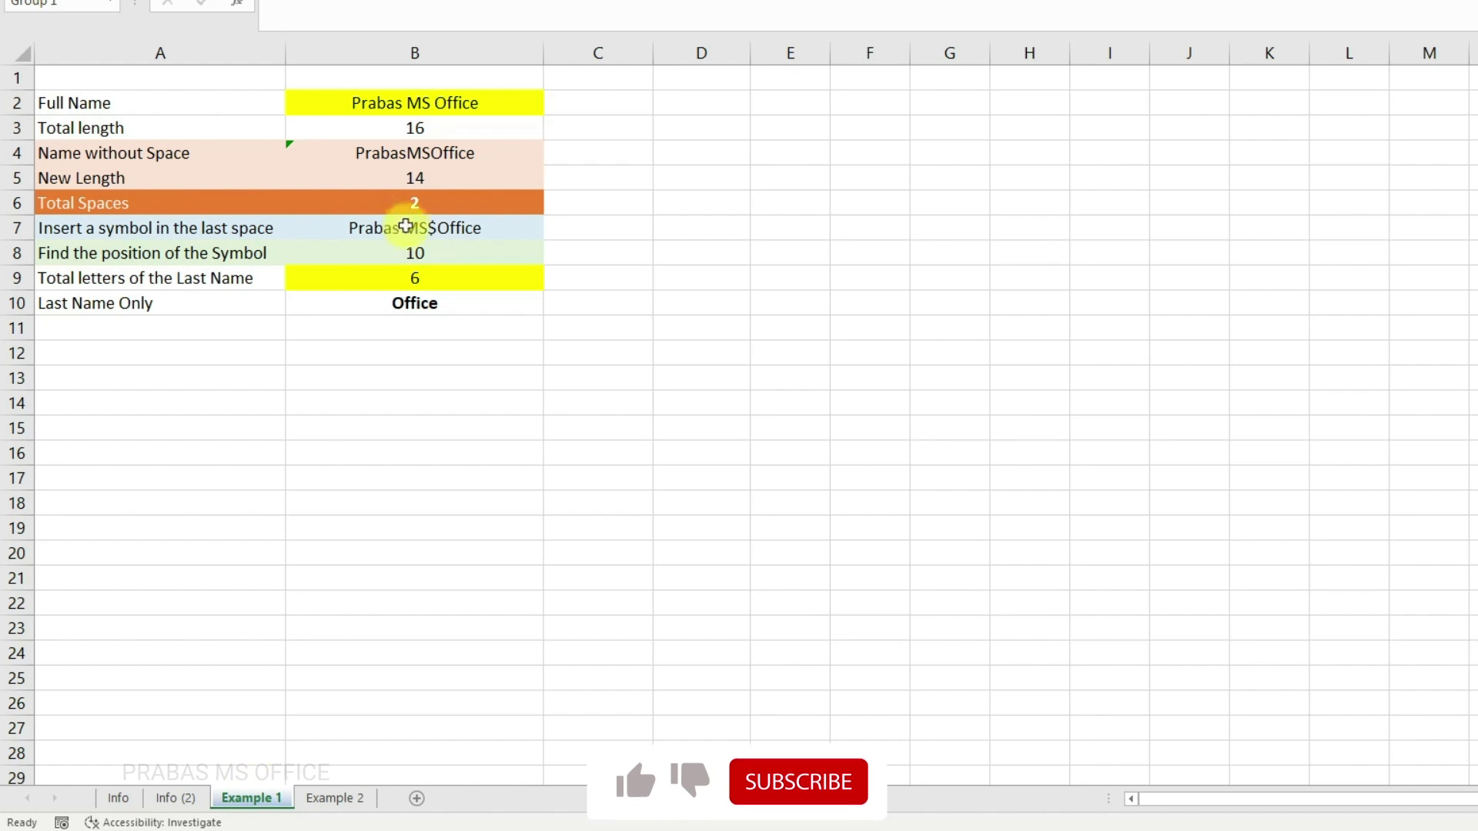
left_click(414, 377)
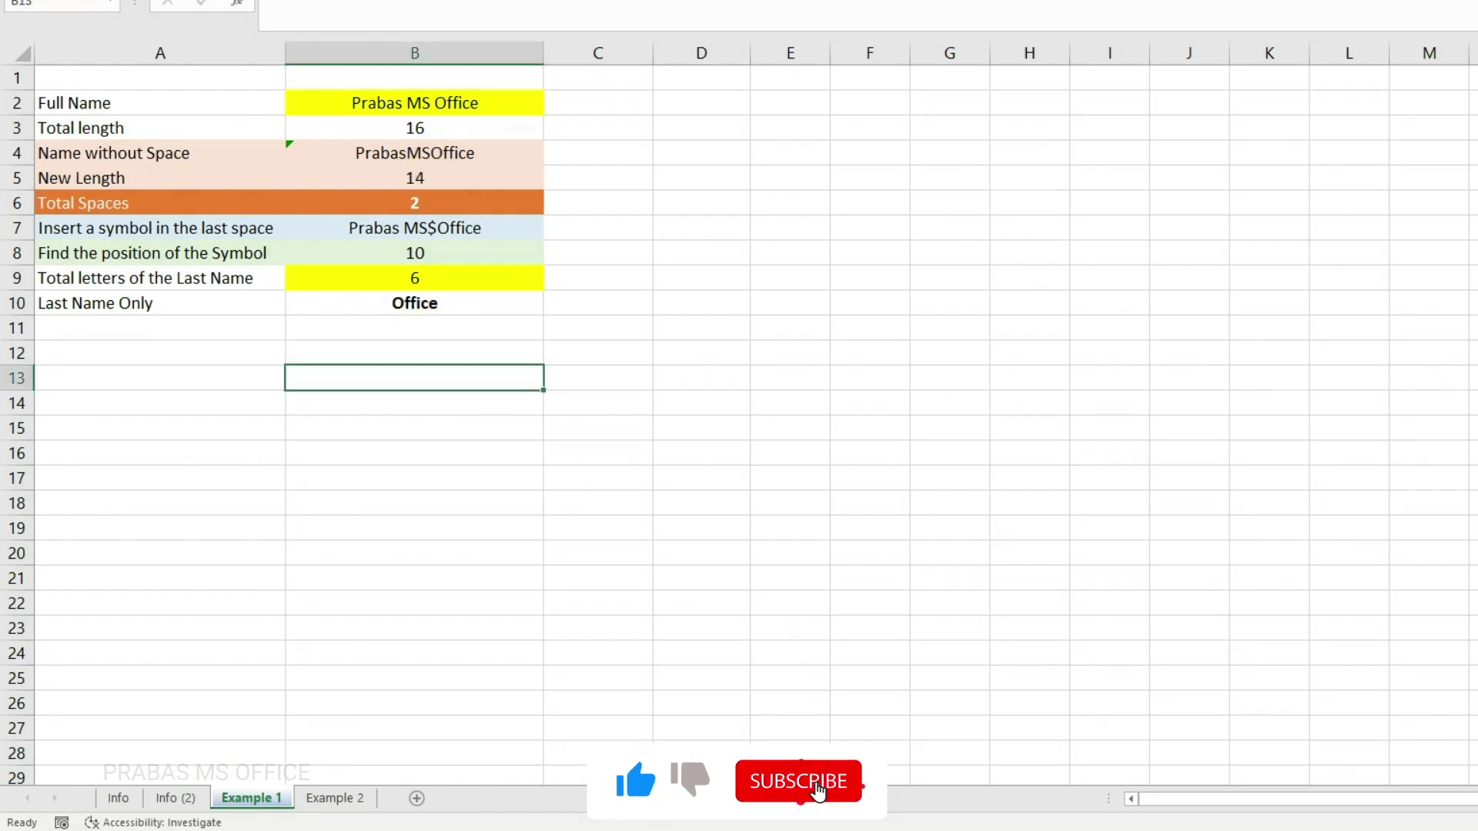
left_click(380, 303)
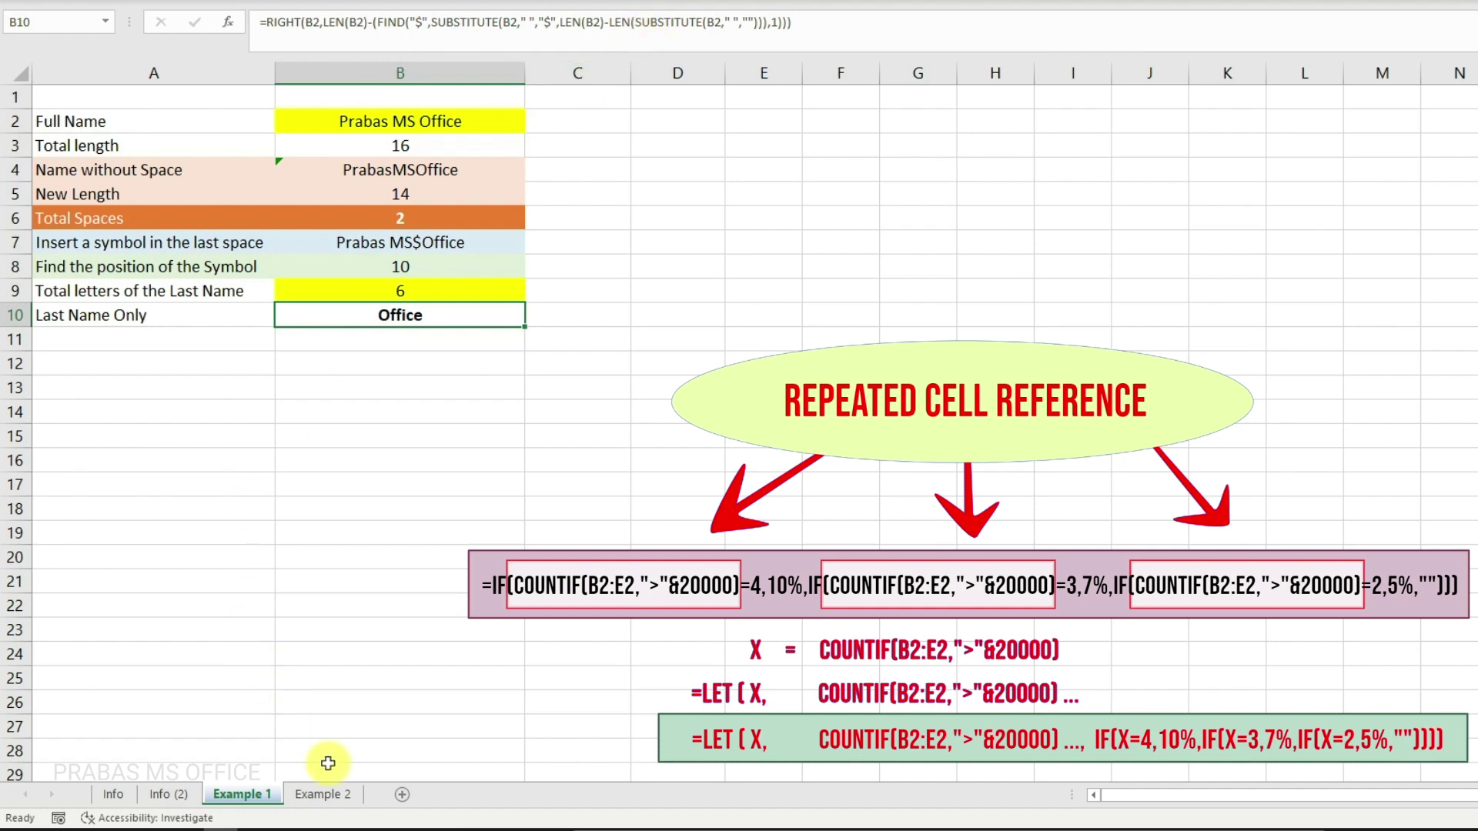
left_click(338, 796)
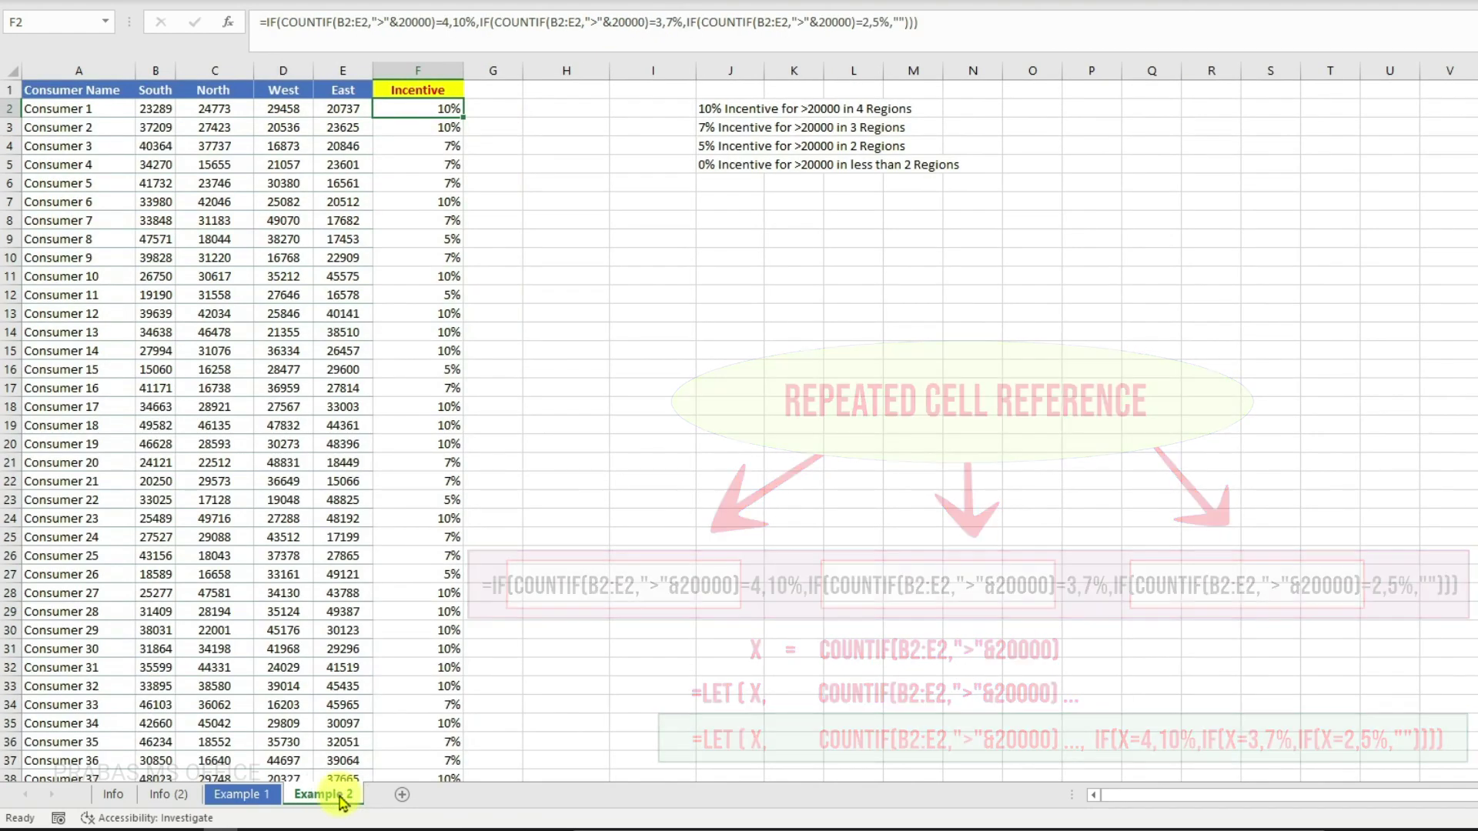
left_click(260, 795)
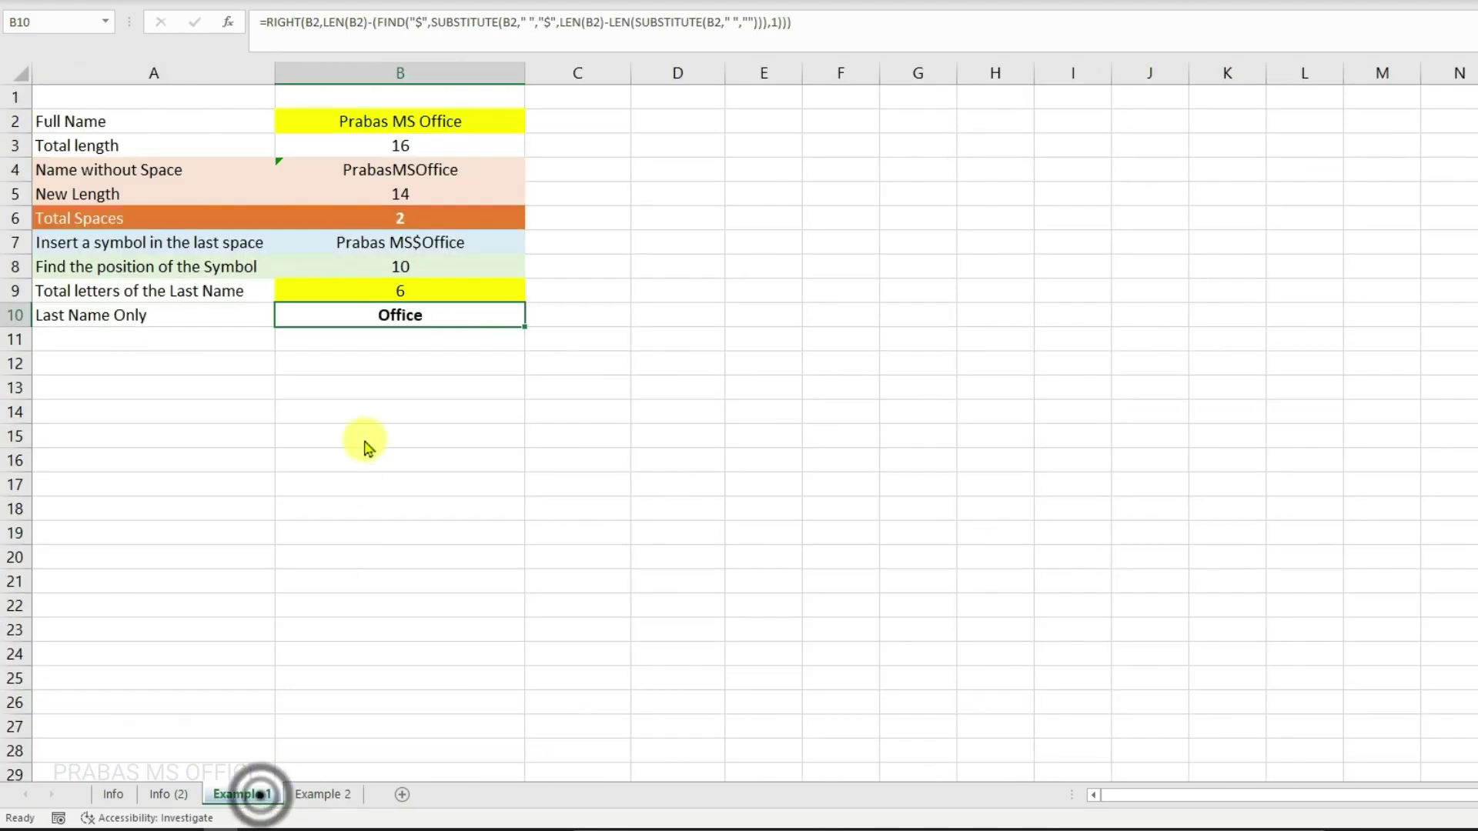
Examine the Last Name Only formula in B10 and the repeated LEN(B2) calculation in it, leaving the formula unedited.
double_click(386, 321)
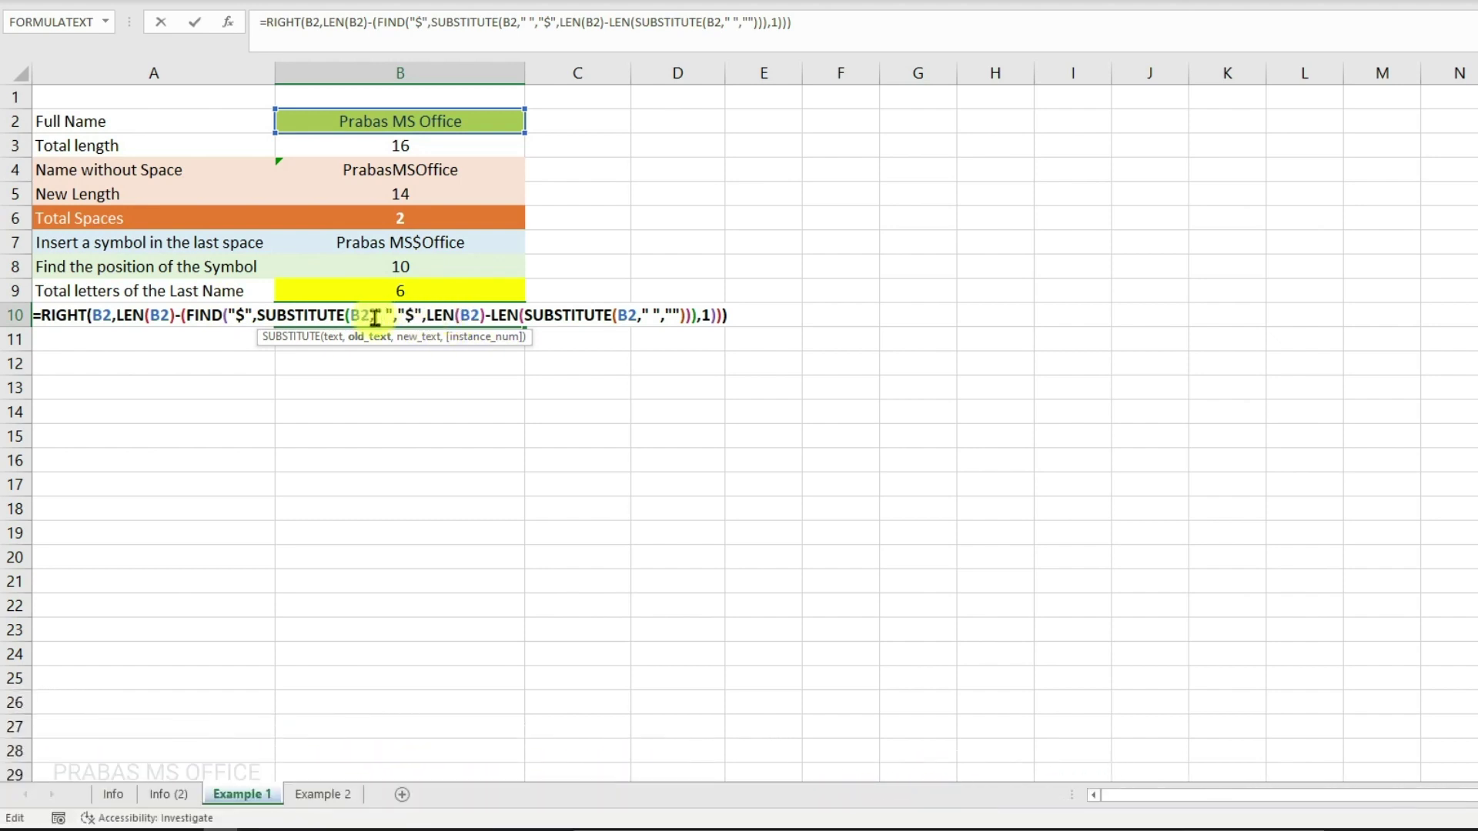
type("1")
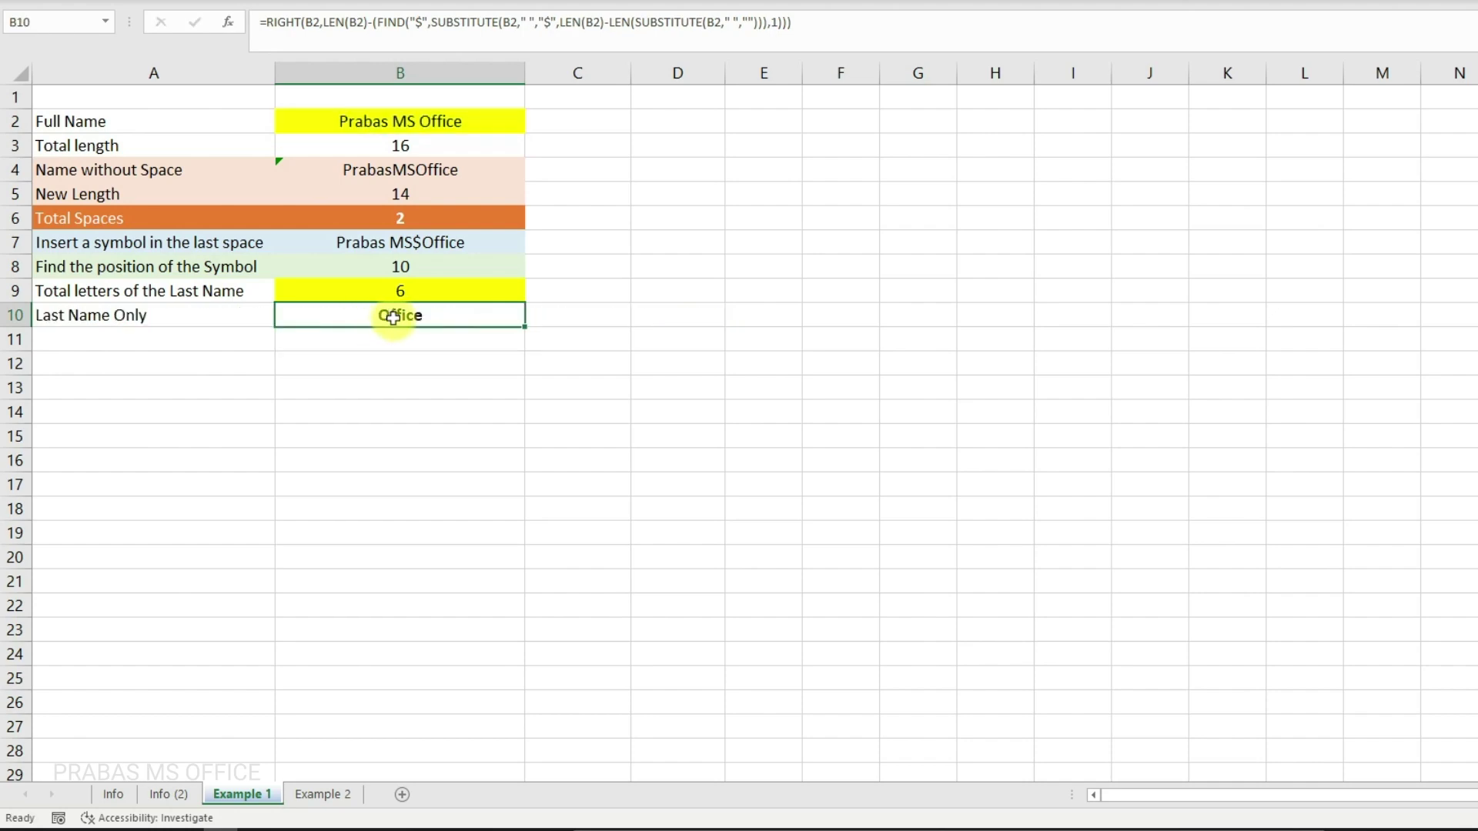
double_click(393, 317)
key("Escape")
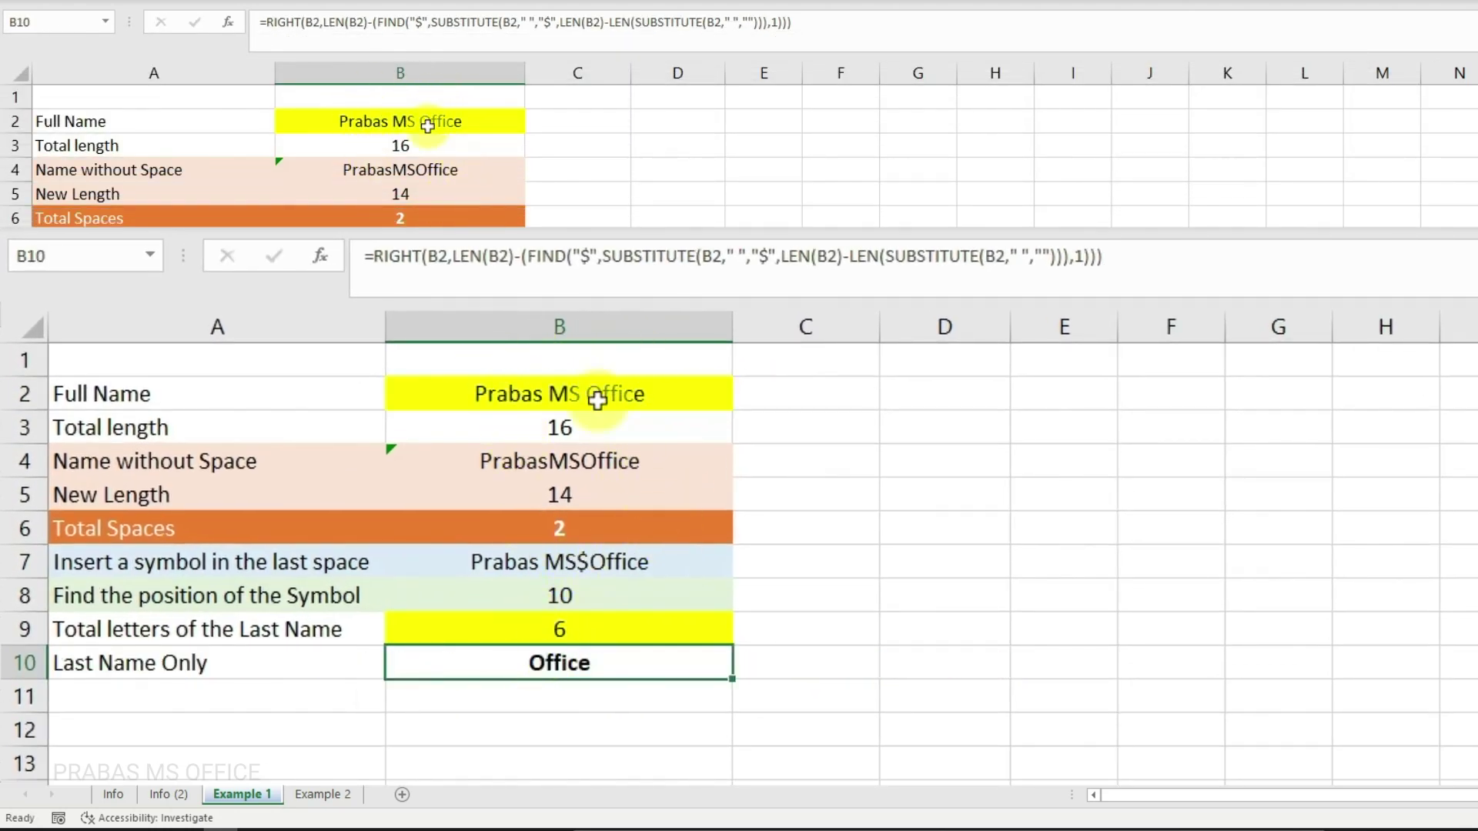
double_click(548, 657)
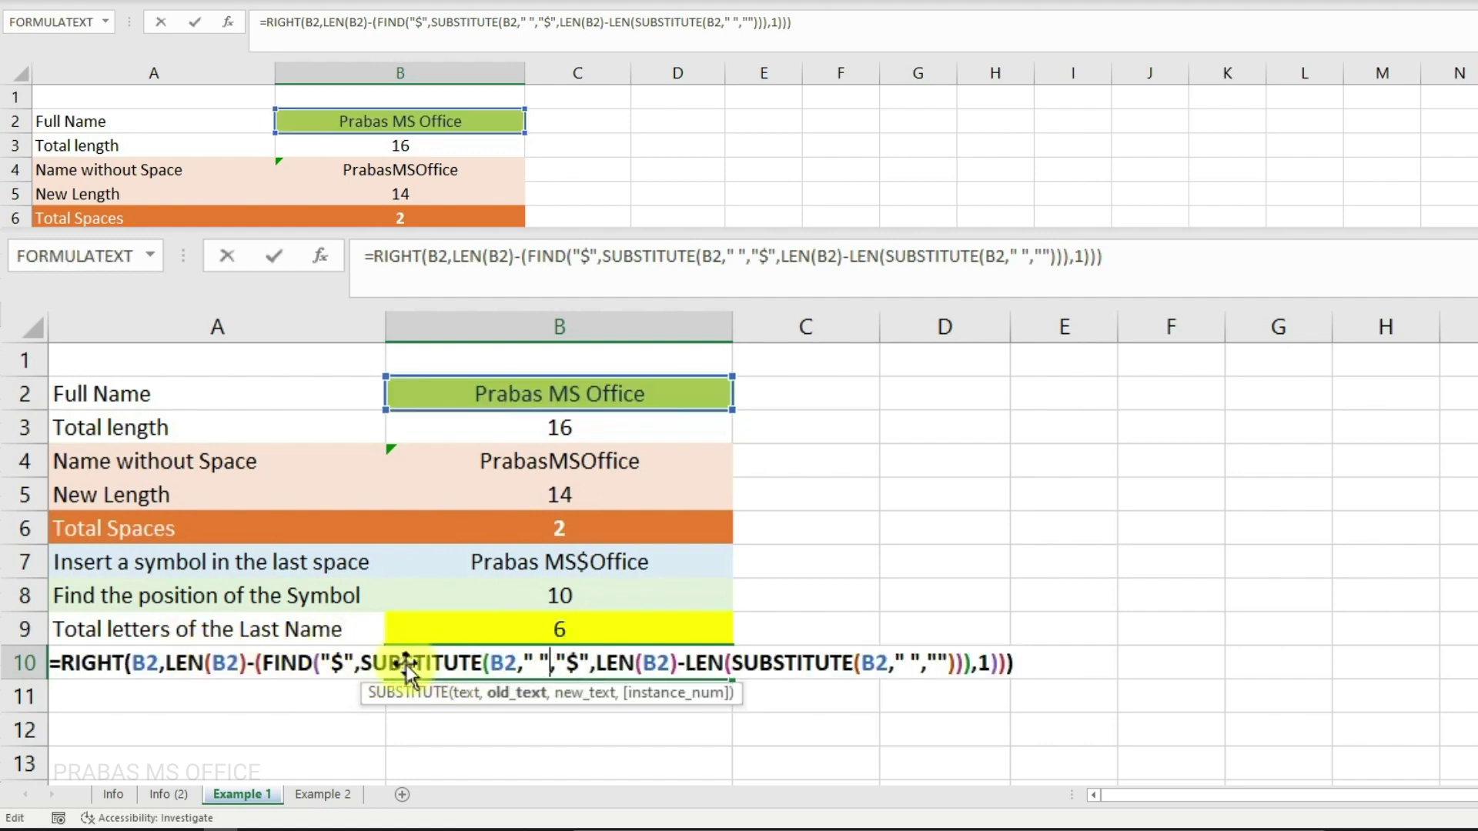
key("Escape")
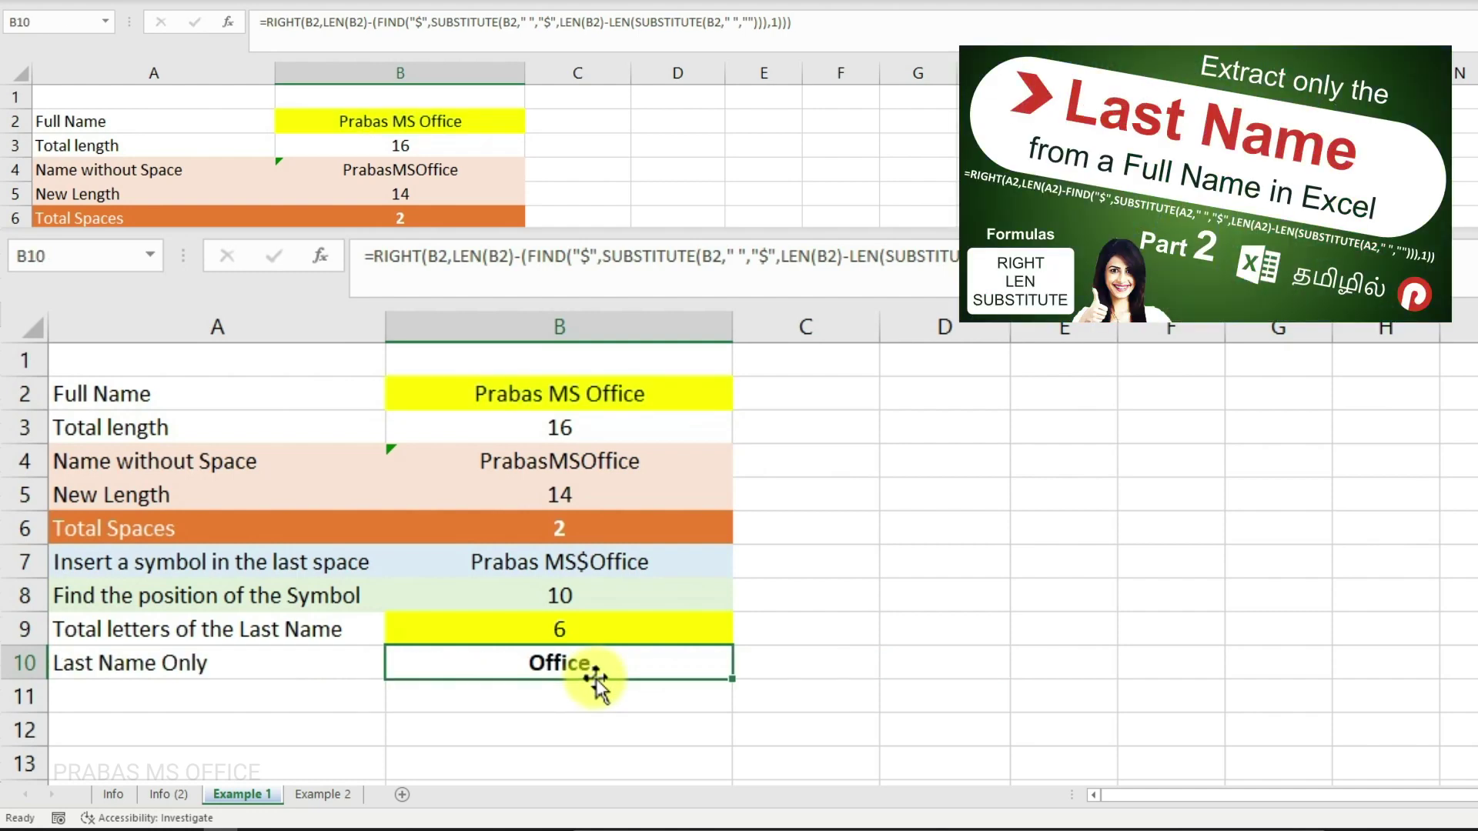
double_click(583, 660)
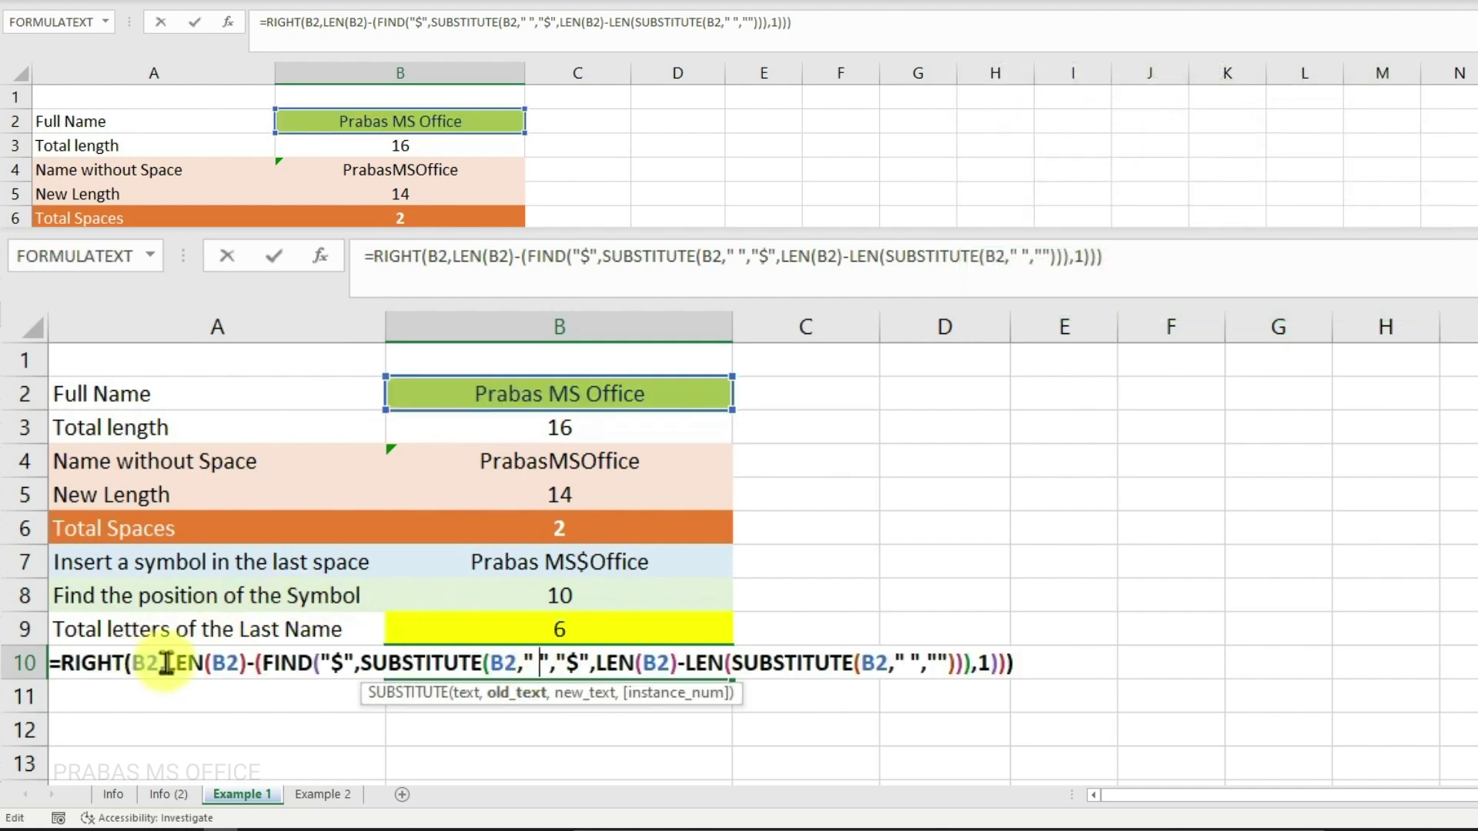
left_click_drag(163, 663, 247, 663)
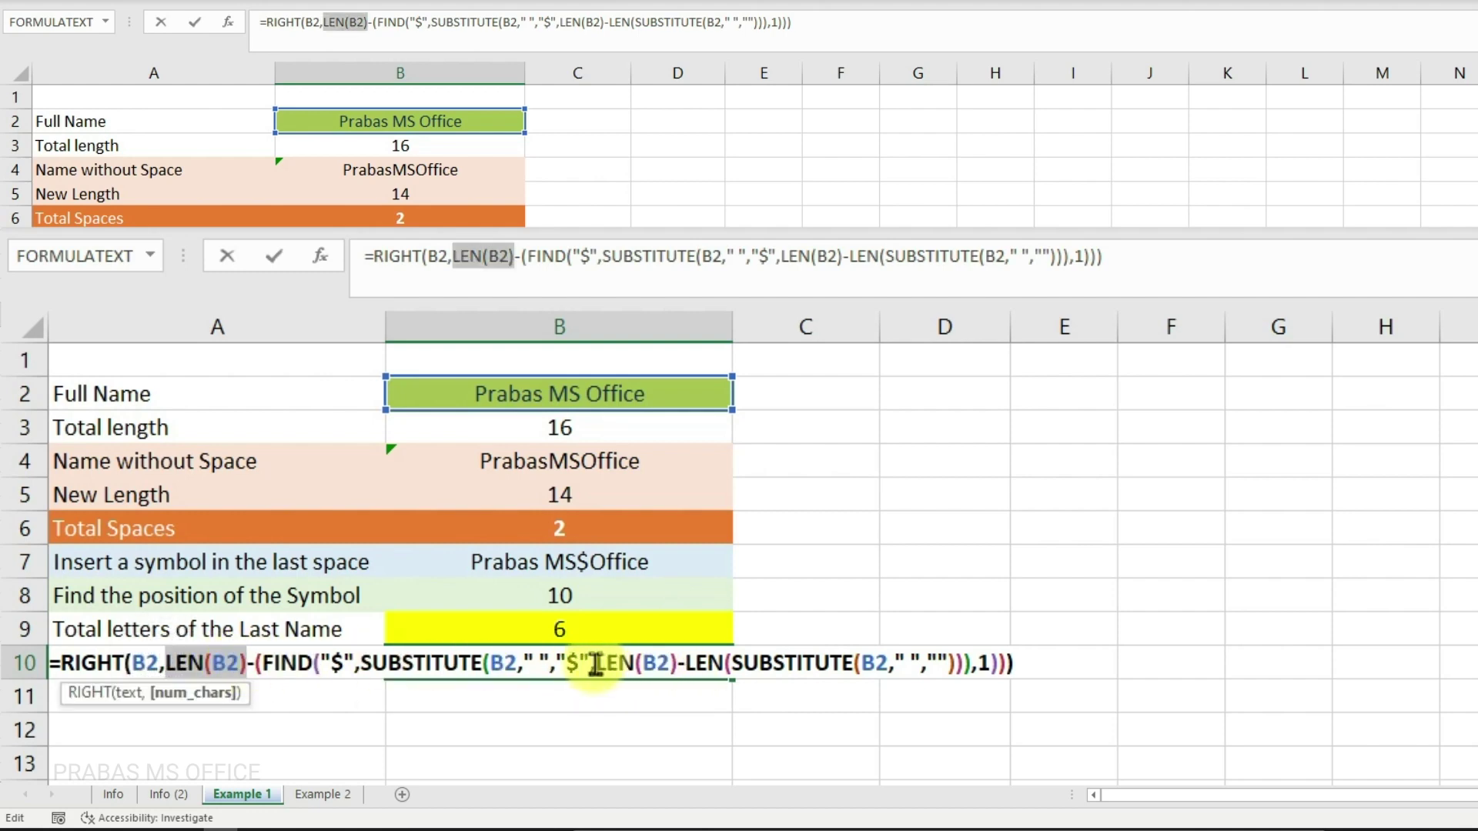
left_click_drag(595, 664, 683, 664)
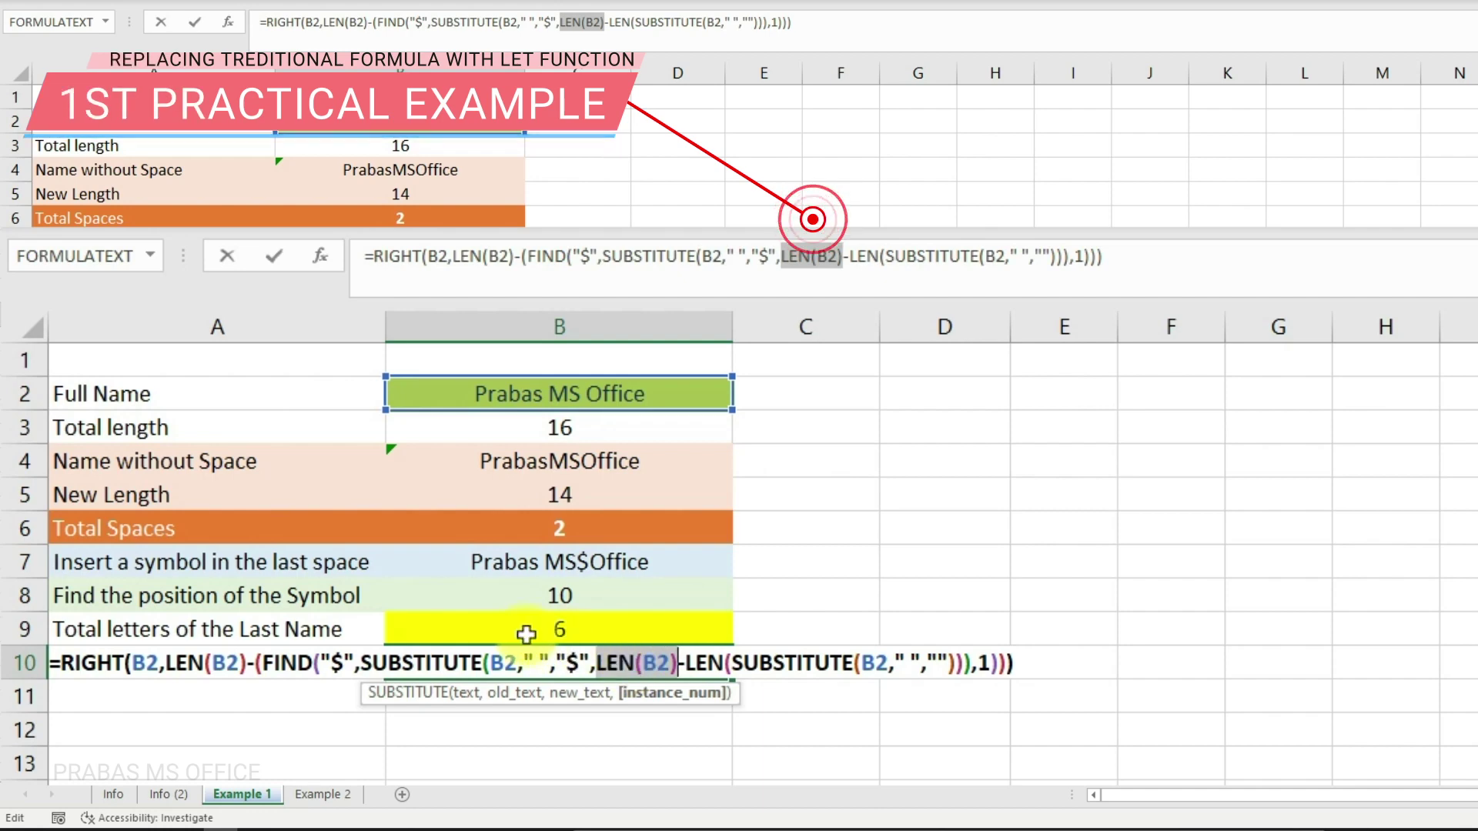
left_click(171, 669)
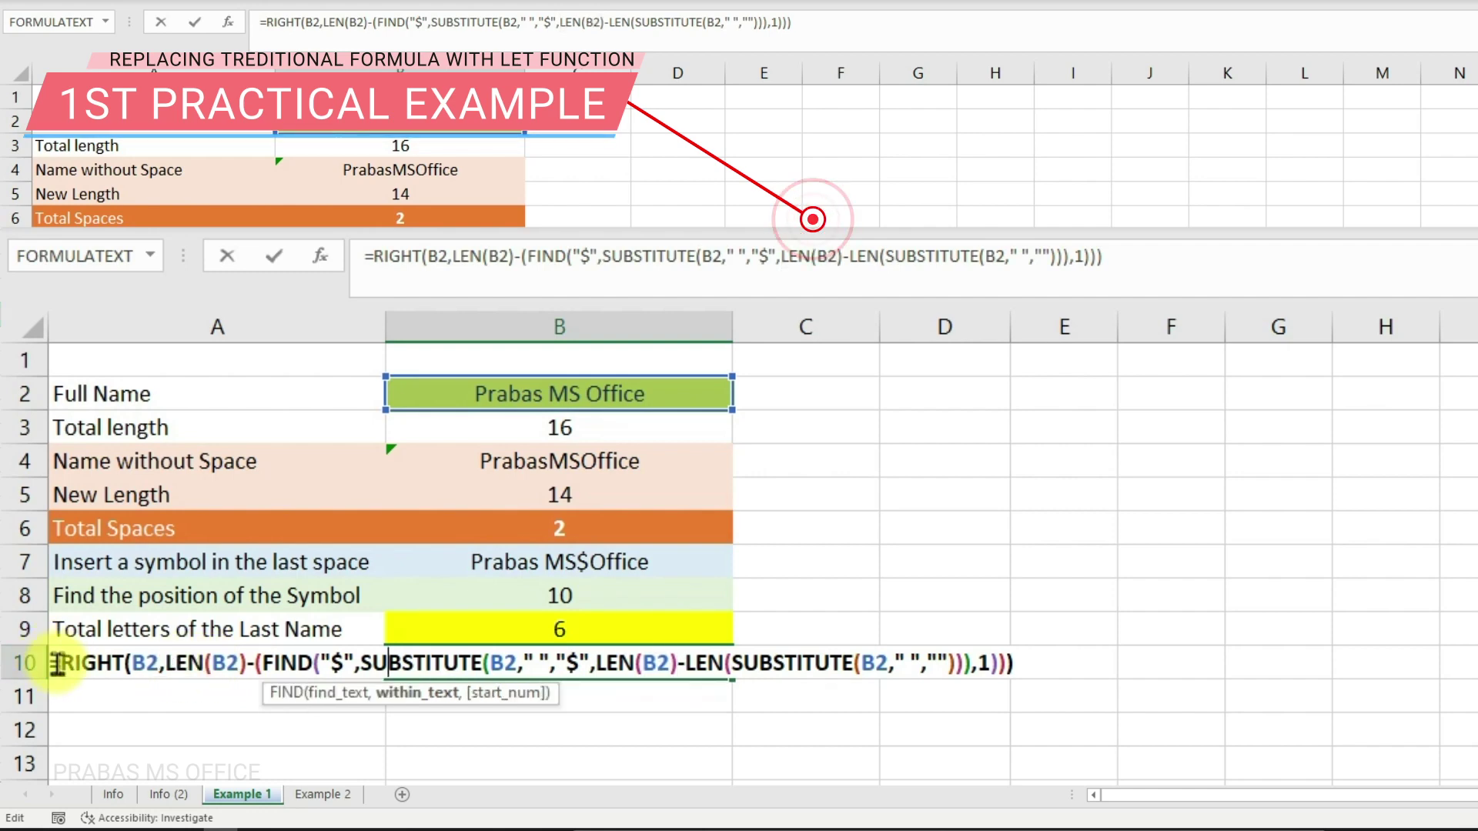
Copy the full text of the Last Name Only formula from B10 into cell B12, keeping its references to B2.
left_click_drag(58, 663, 1125, 660)
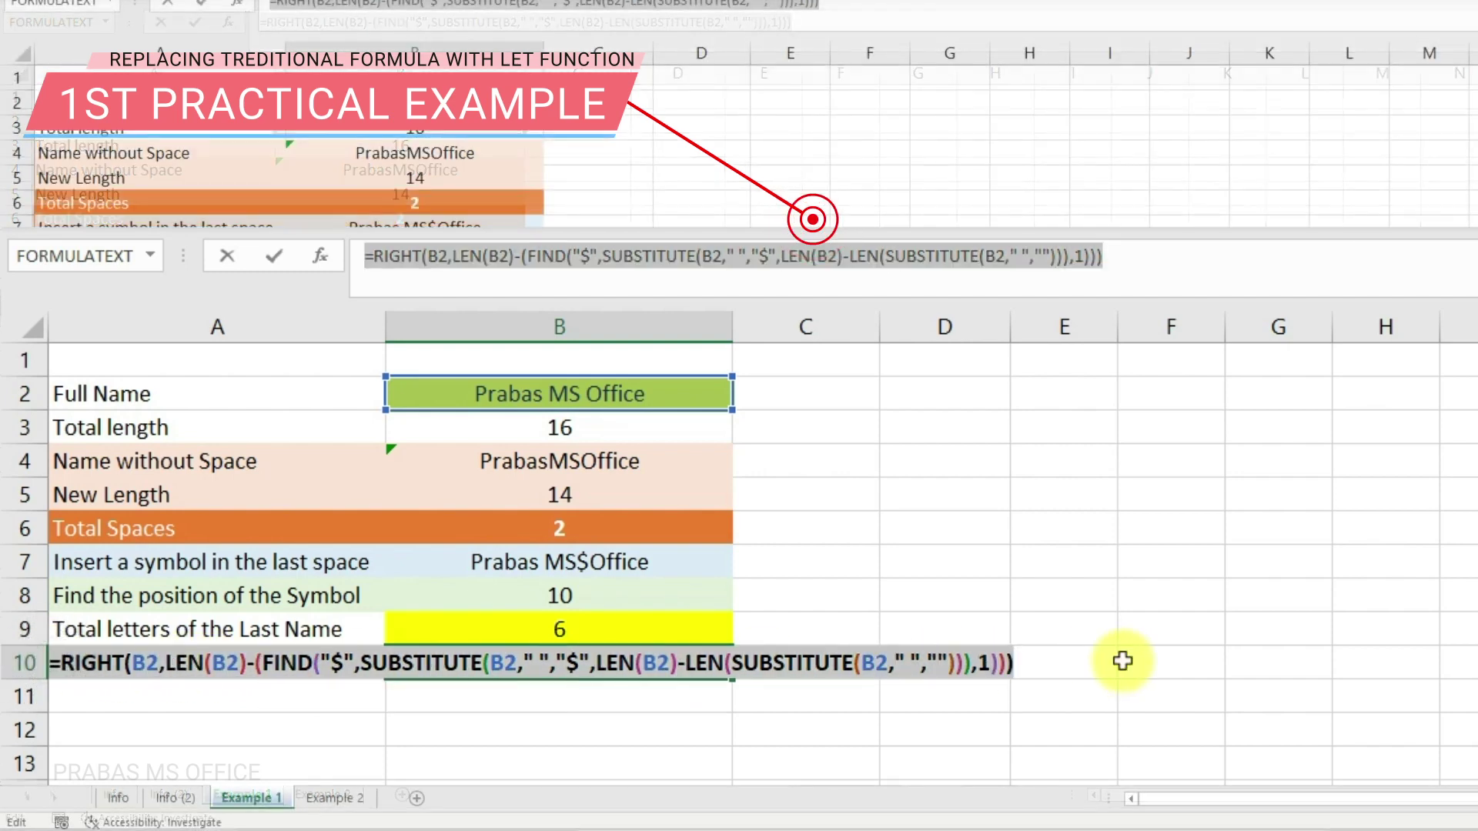
key("ctrl+c")
key("Escape")
double_click(605, 728)
key("ctrl+v")
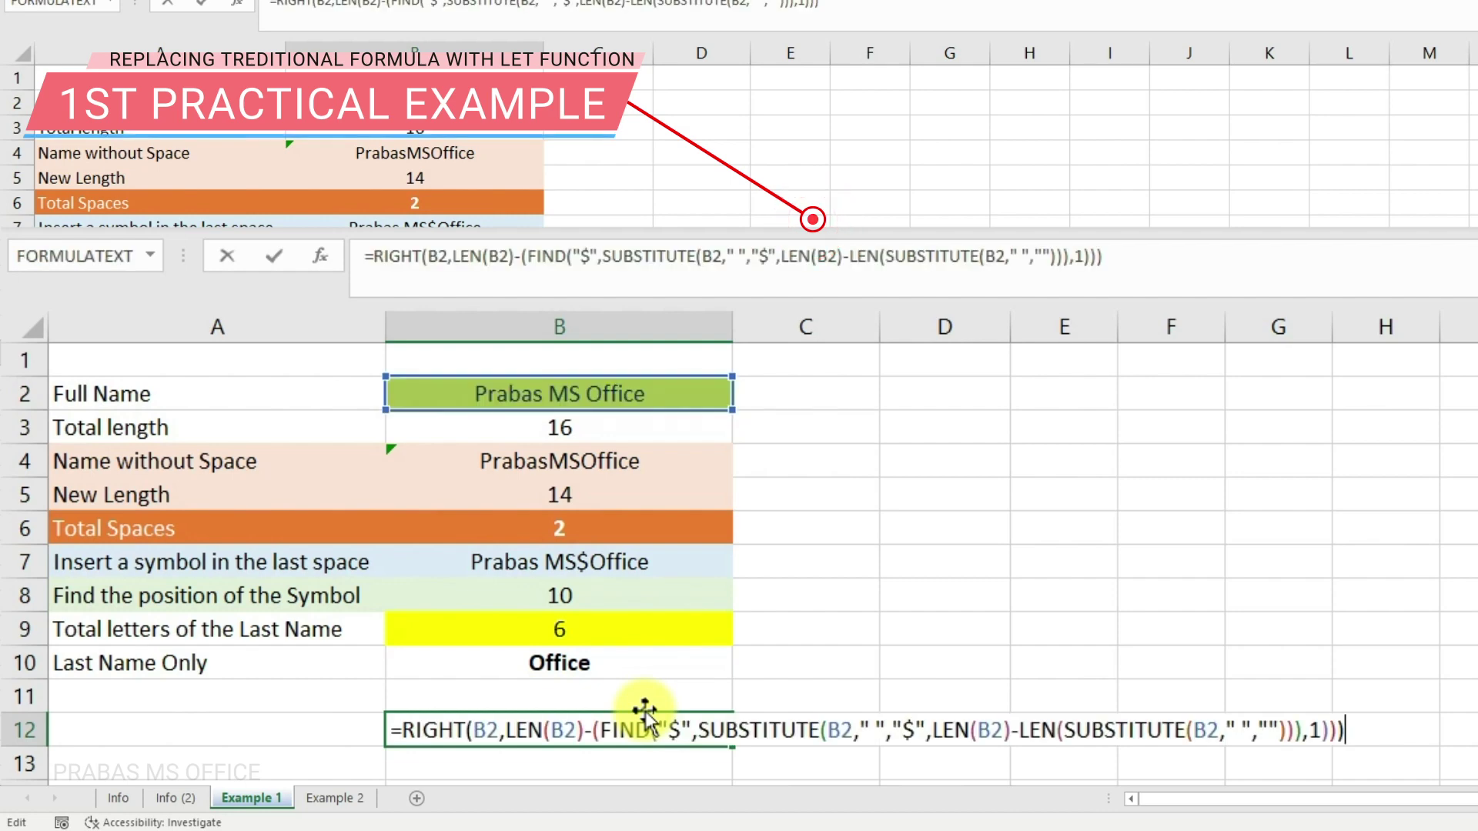
key("Return")
left_click(614, 660)
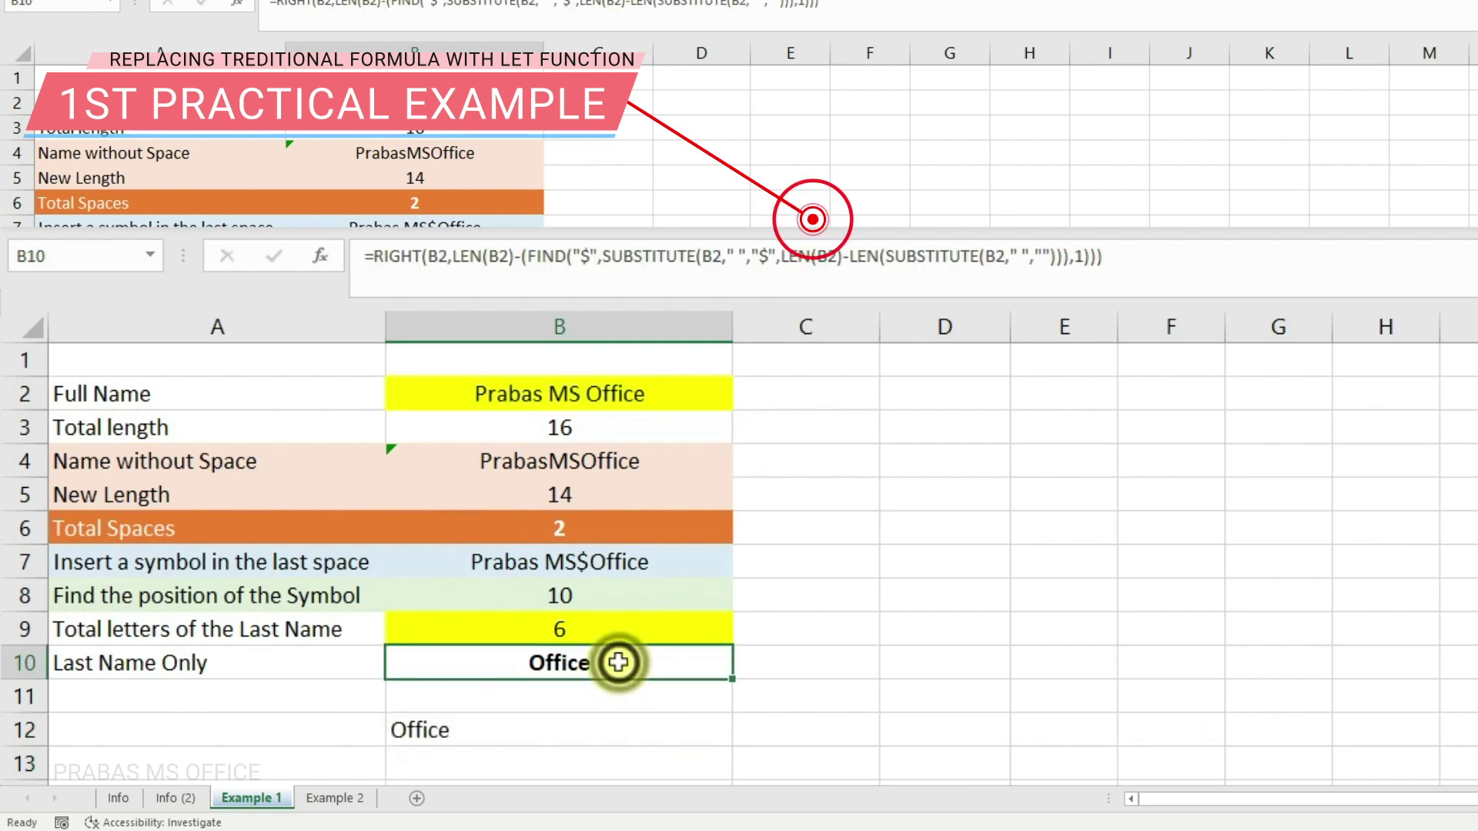
Insert the LET function before RIGHT in the B12 formula, with L as its name1 argument.
left_click(561, 732)
double_click(561, 732)
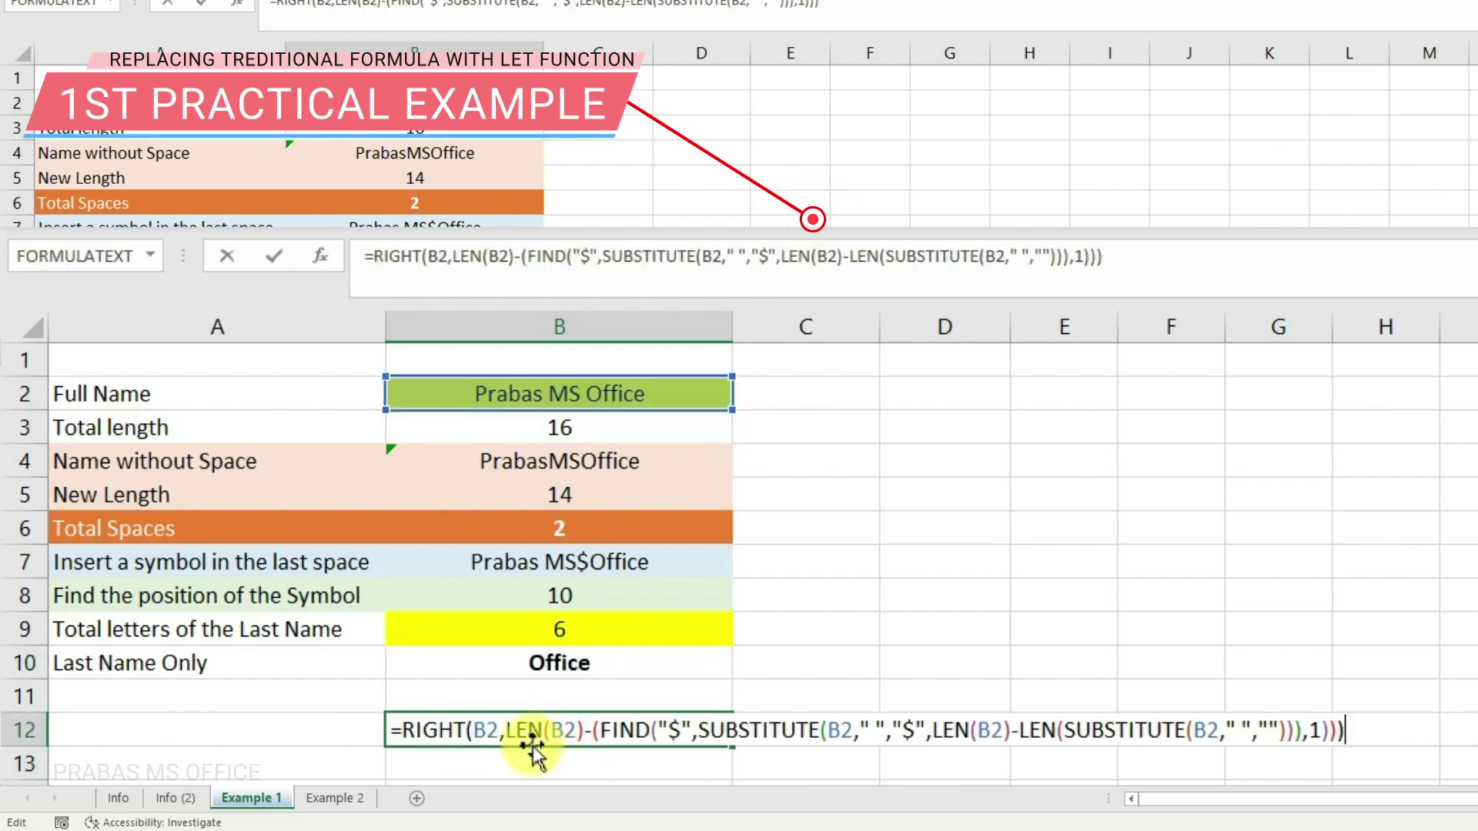
left_click(405, 732)
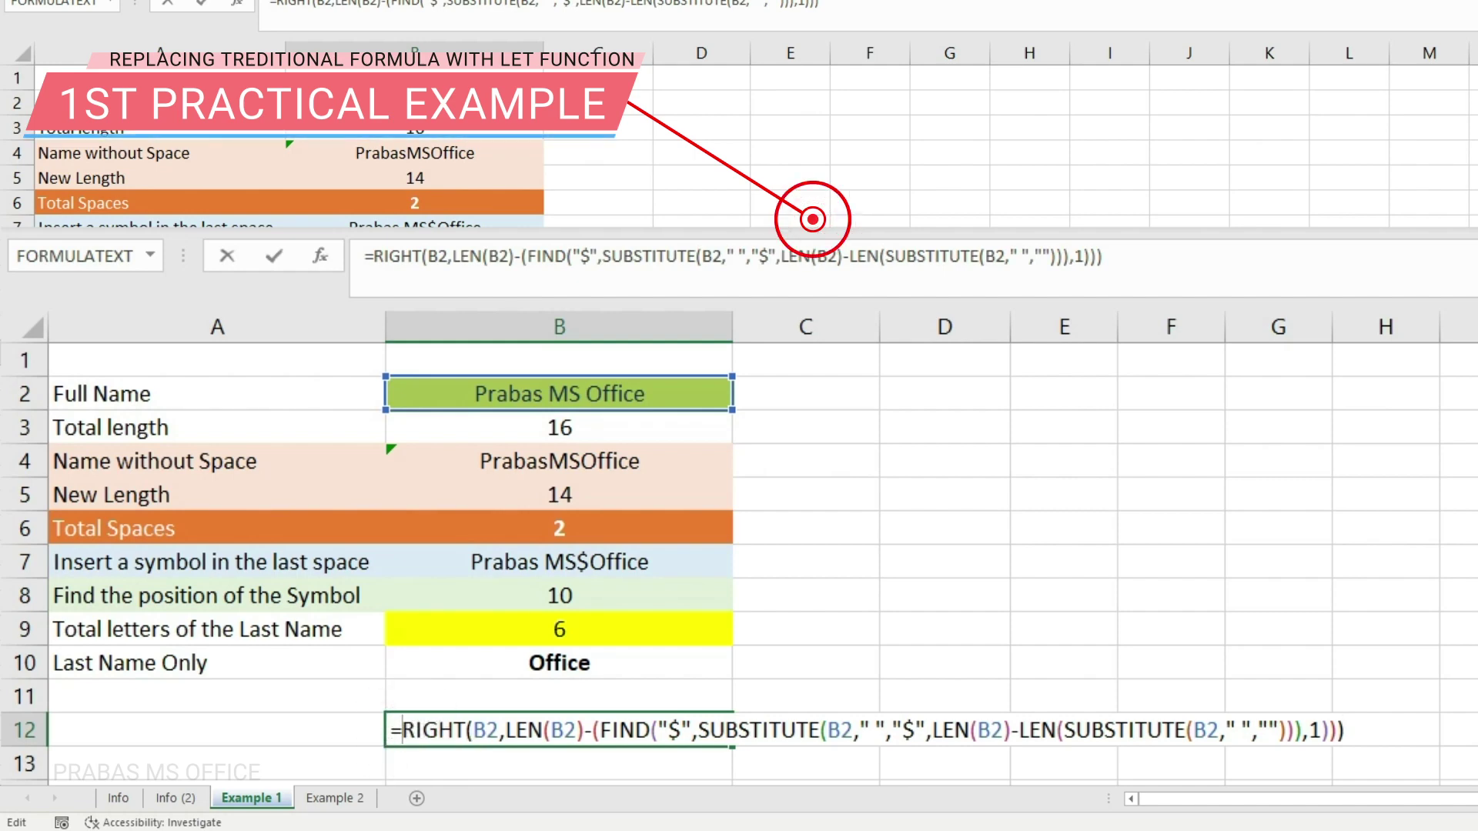
type("let")
key("Tab")
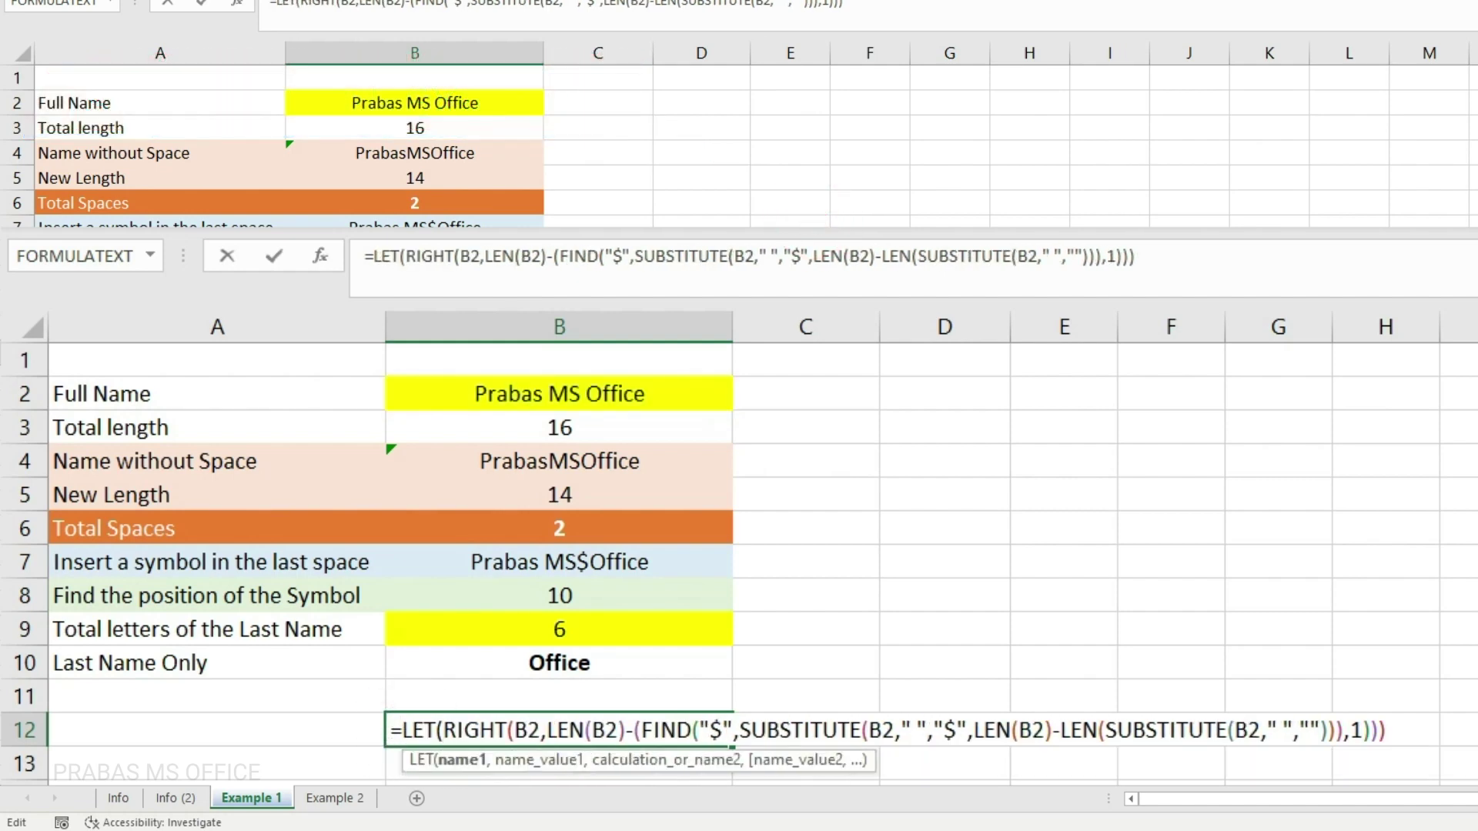
left_click(460, 775)
type("l")
key("BackSpace")
type("L")
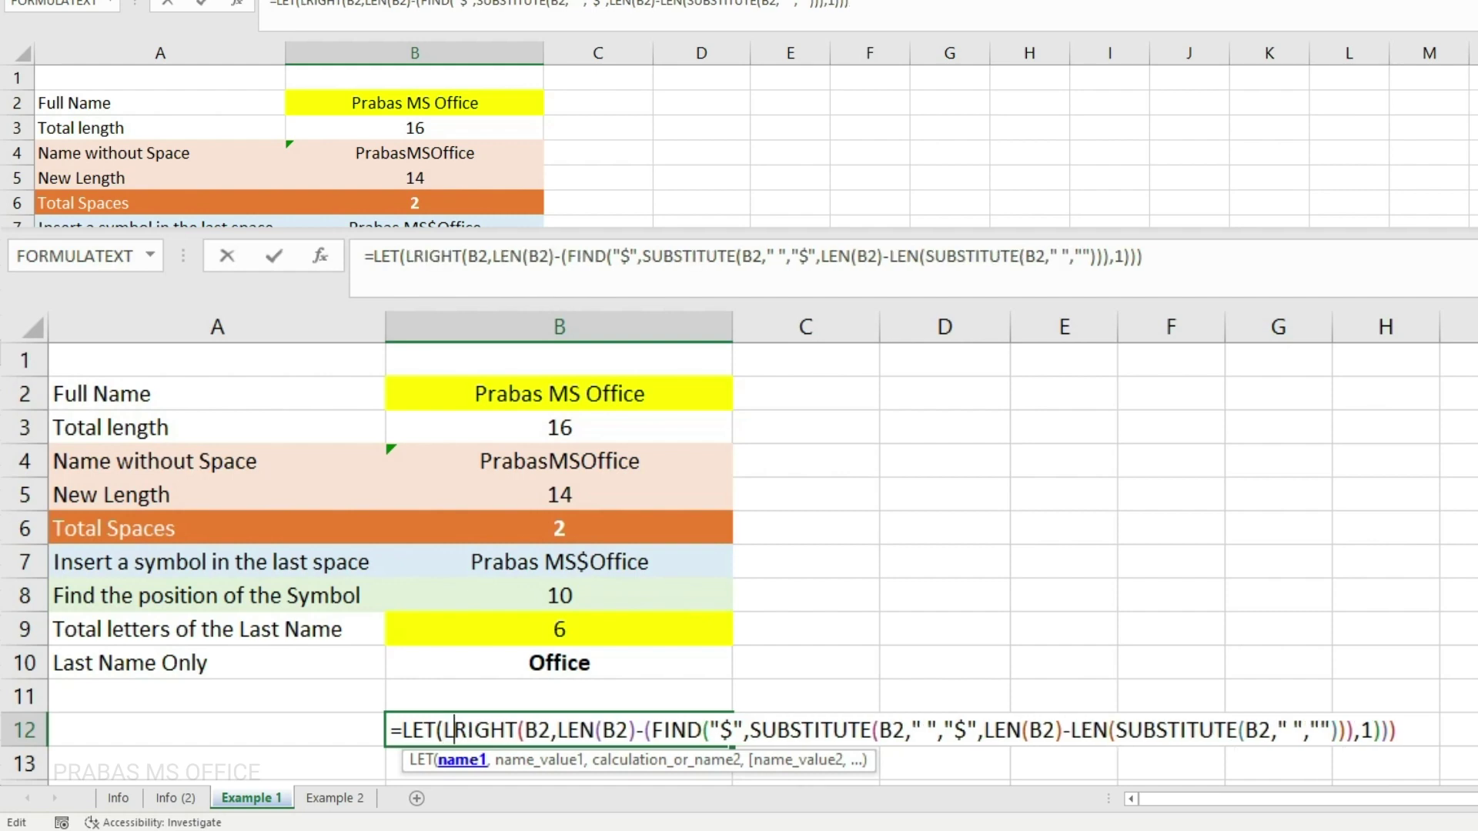
type(",")
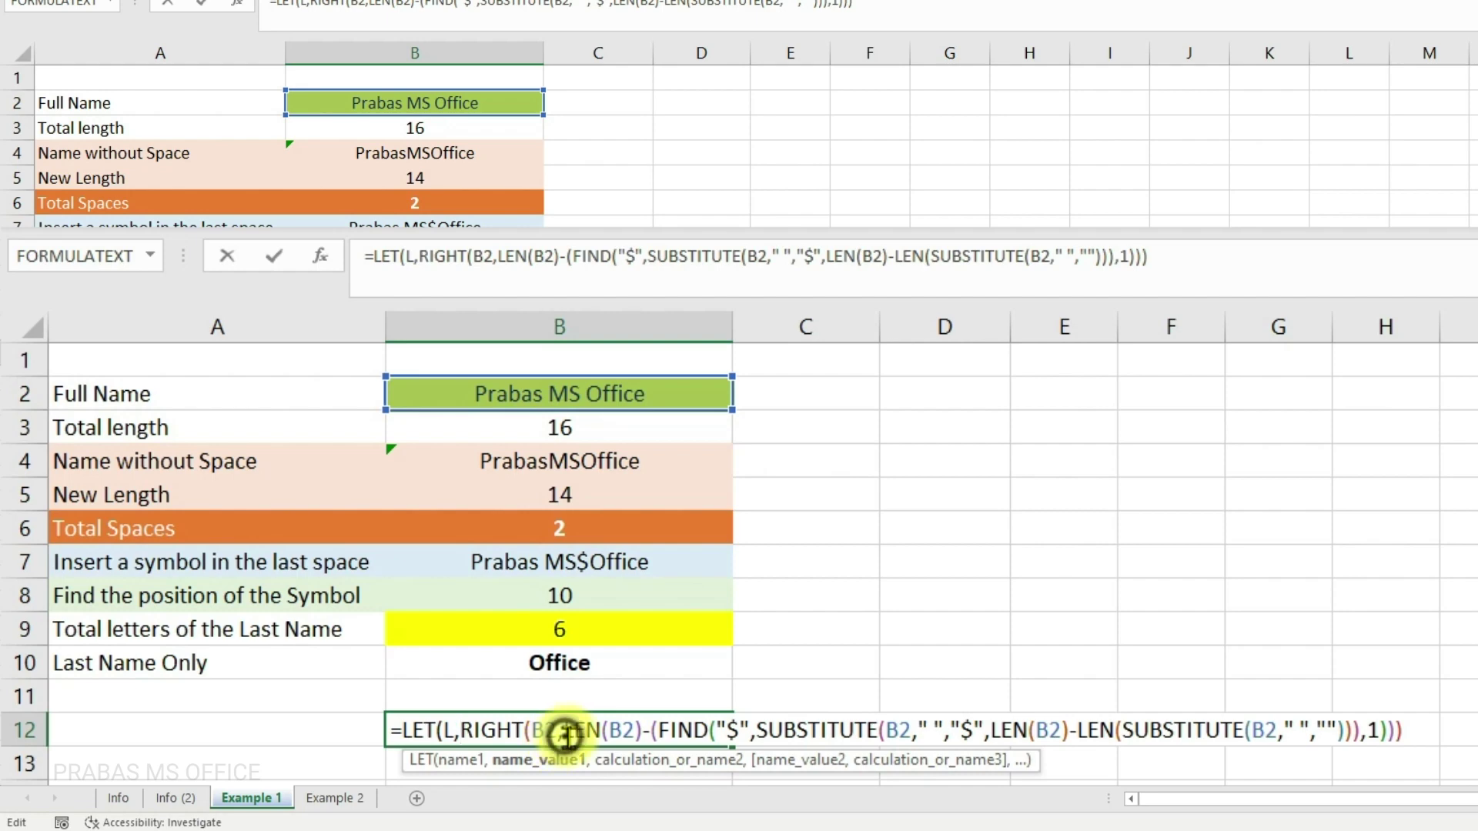
Copy LEN(B2) from the B12 formula into the name_value1 argument after L, followed by a comma before RIGHT.
left_click_drag(566, 733, 648, 733)
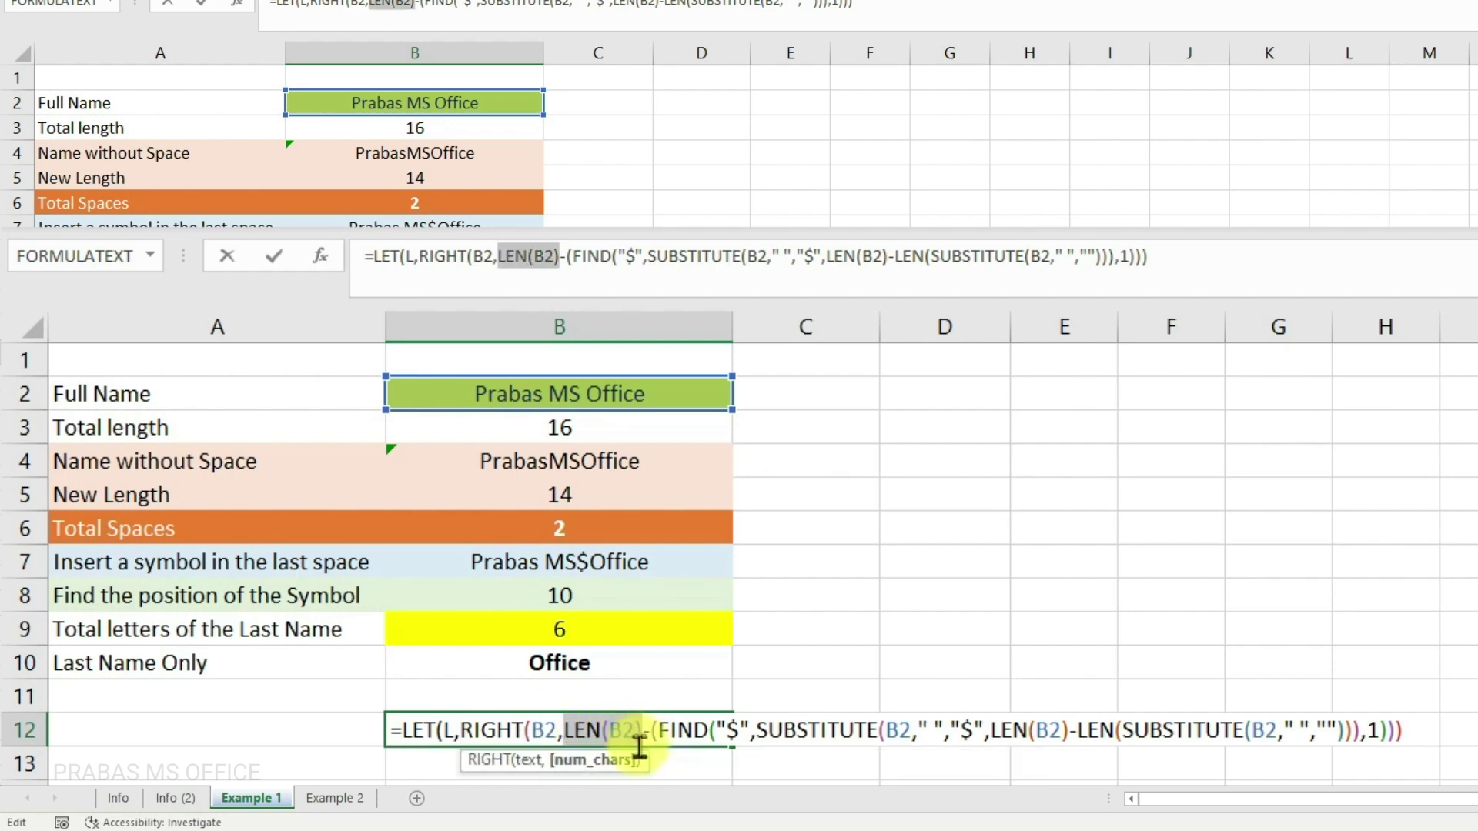
left_click(465, 729)
key("ctrl+v")
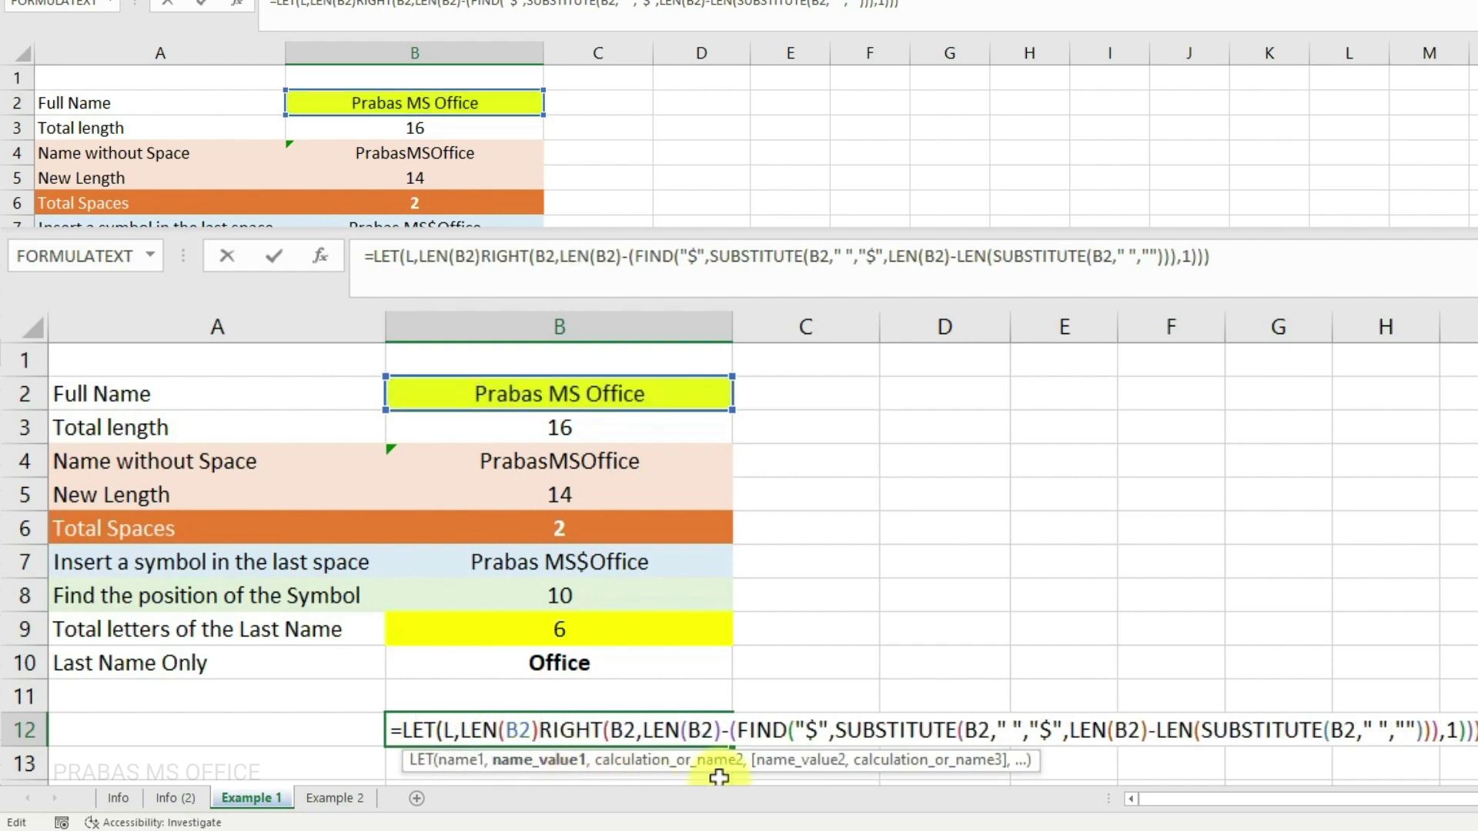
type(",")
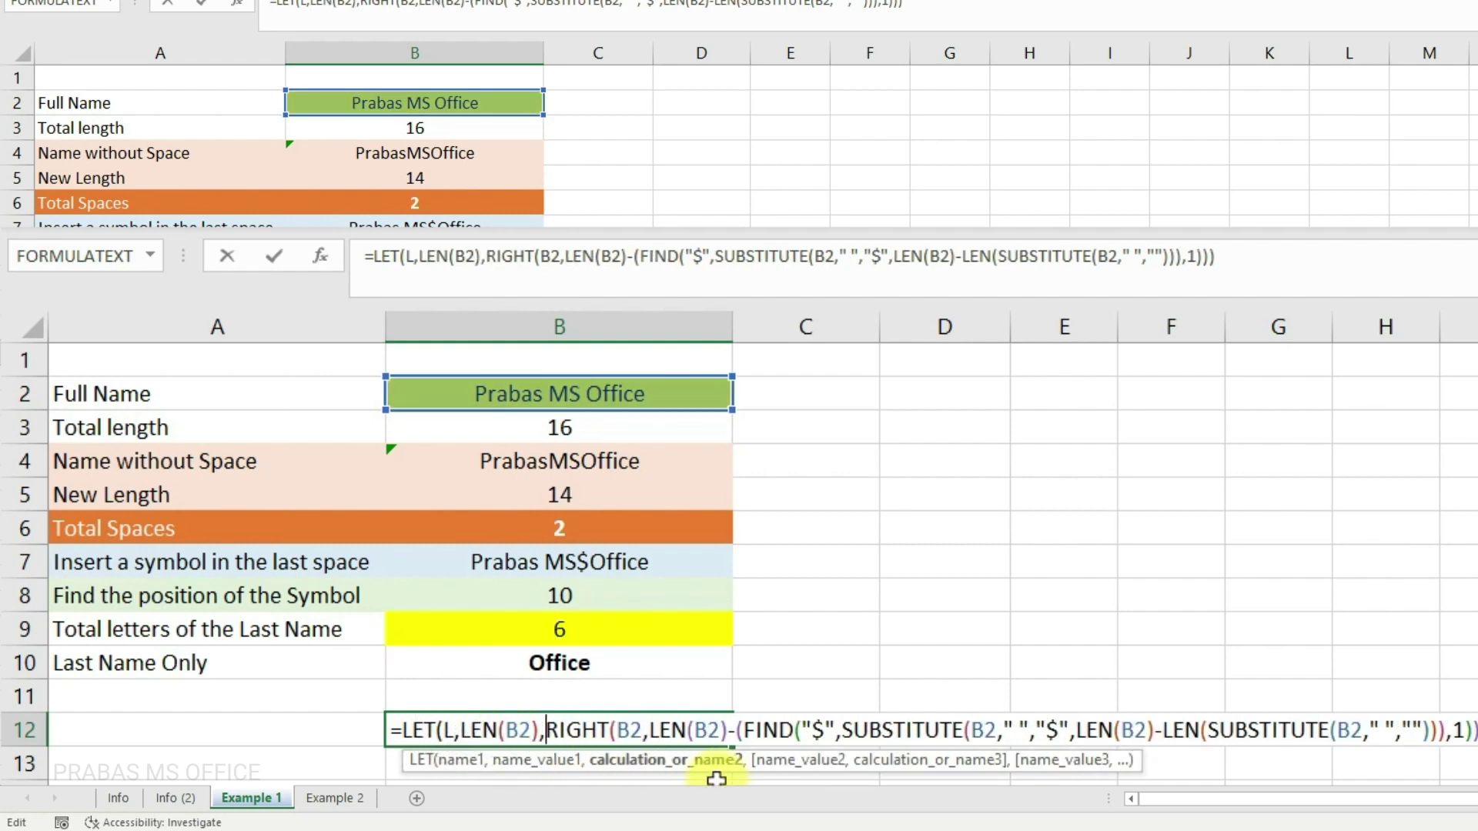
left_click(453, 730)
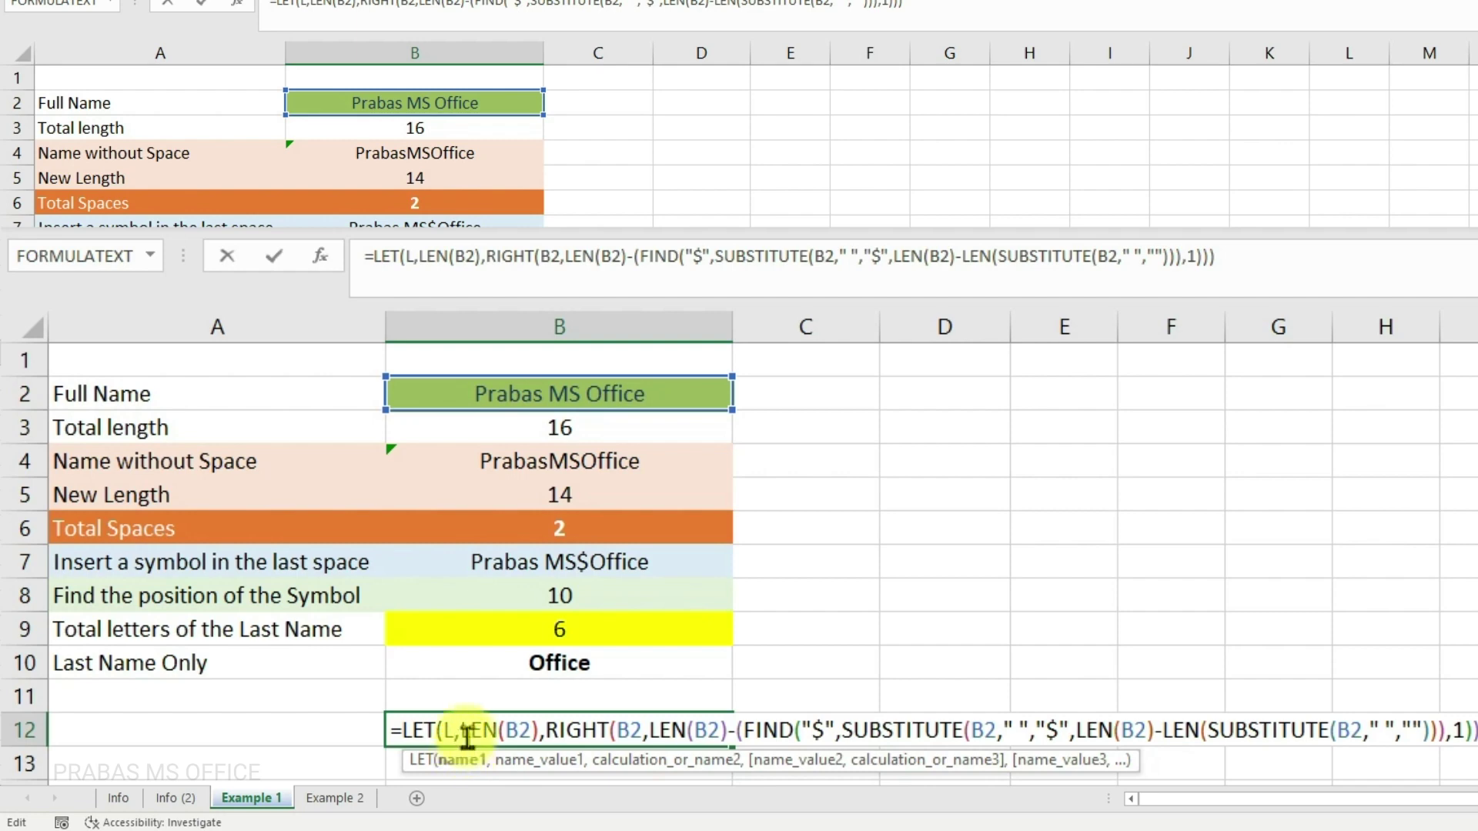
mouse_move(468, 731)
left_mouse_down()
mouse_move(535, 731)
mouse_move(461, 730)
left_mouse_up()
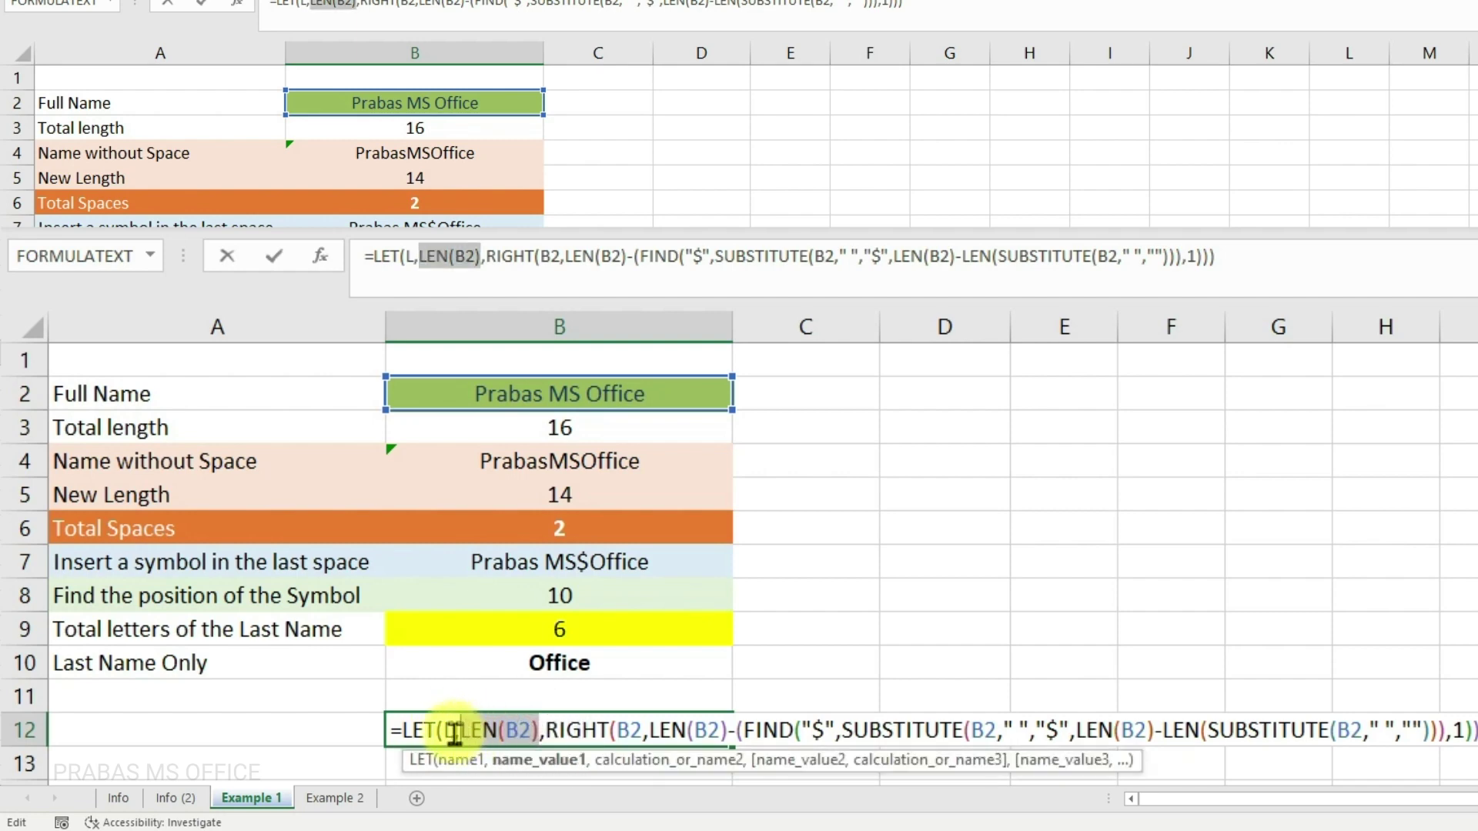
left_click(452, 730)
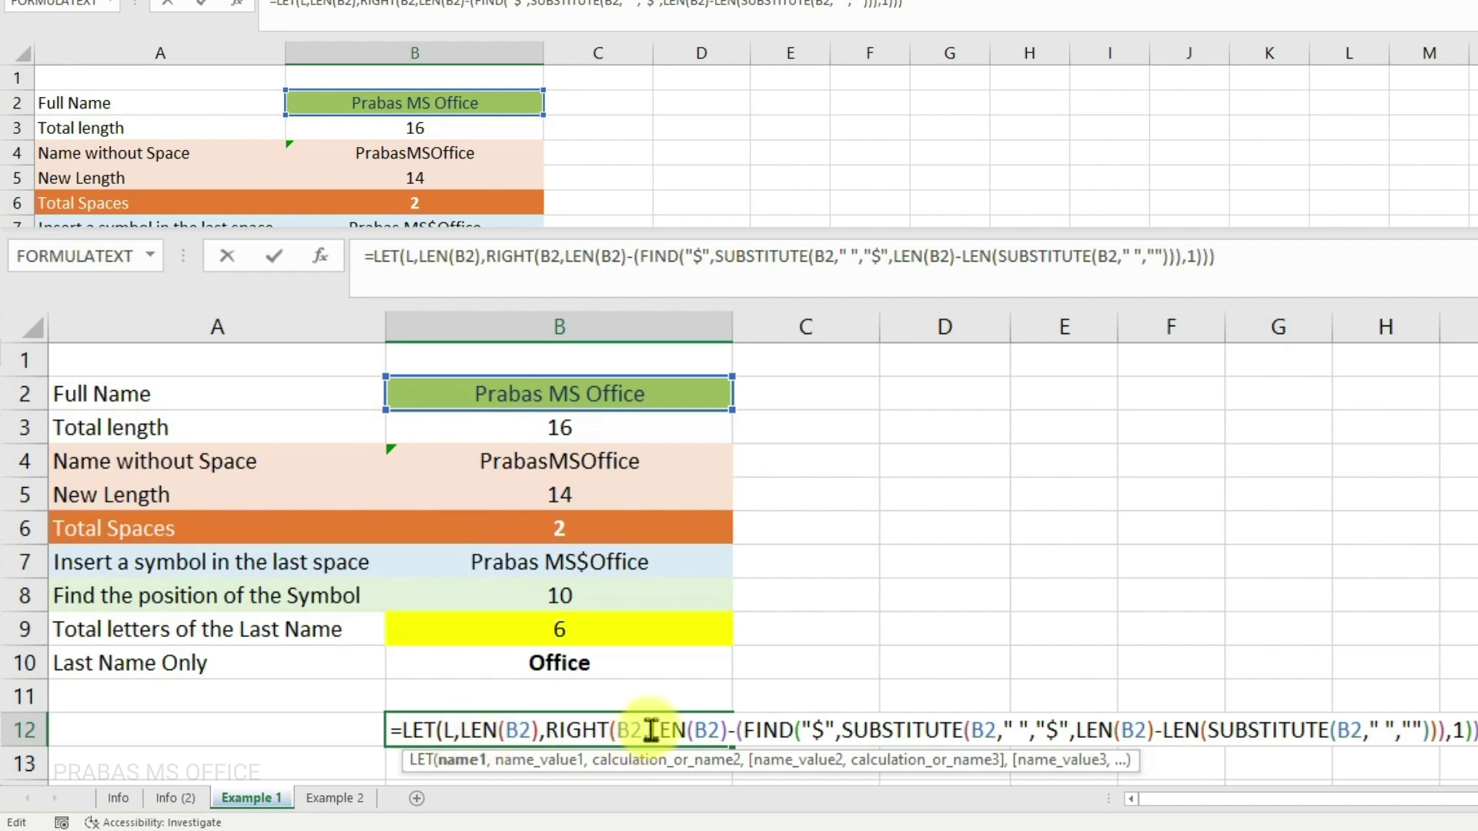
Replace both LEN(B2) occurrences inside the RIGHT calculation of the B12 formula with L.
left_click_drag(650, 730, 727, 739)
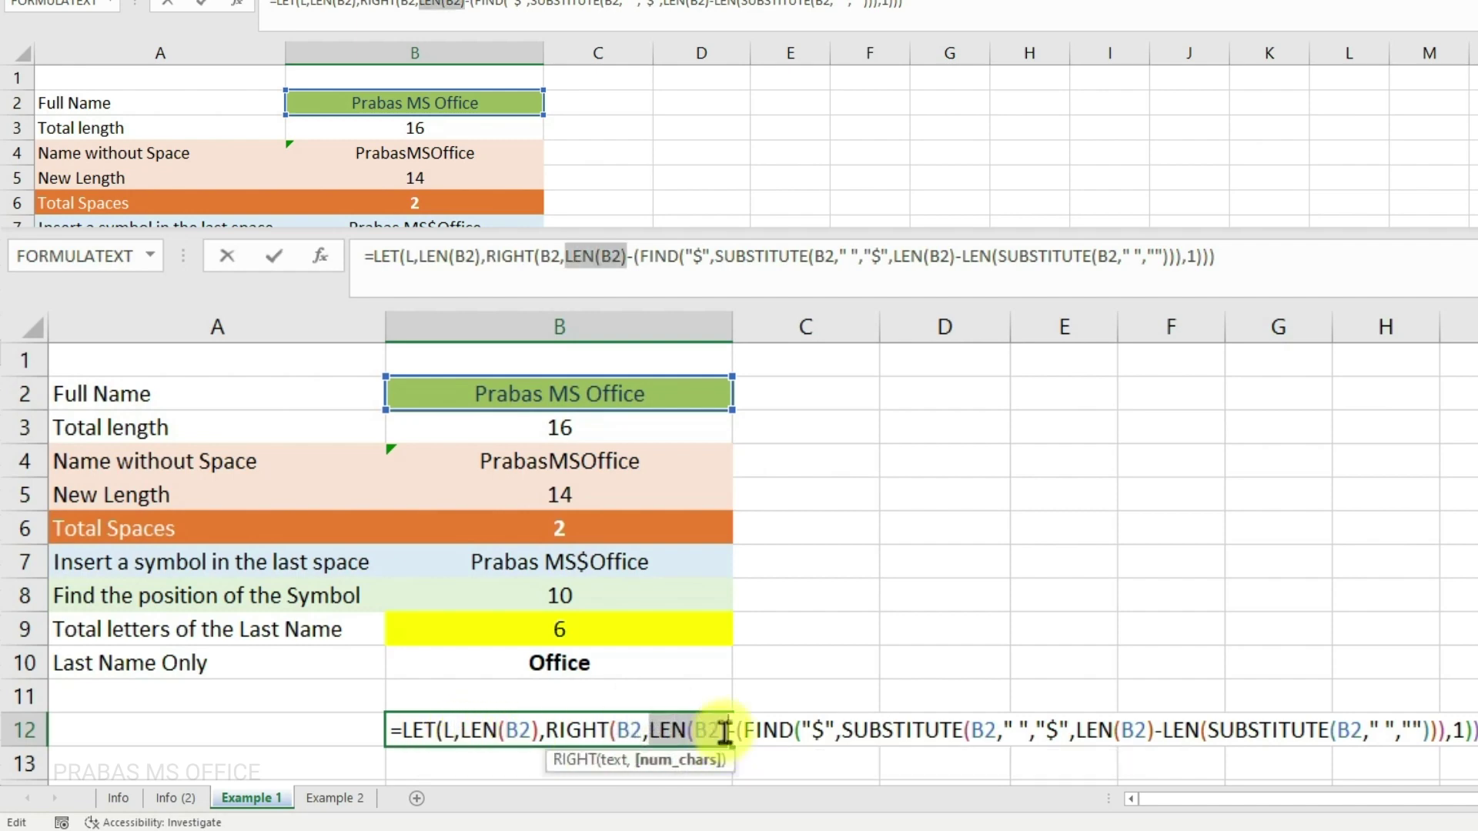
type("L")
left_click(775, 730)
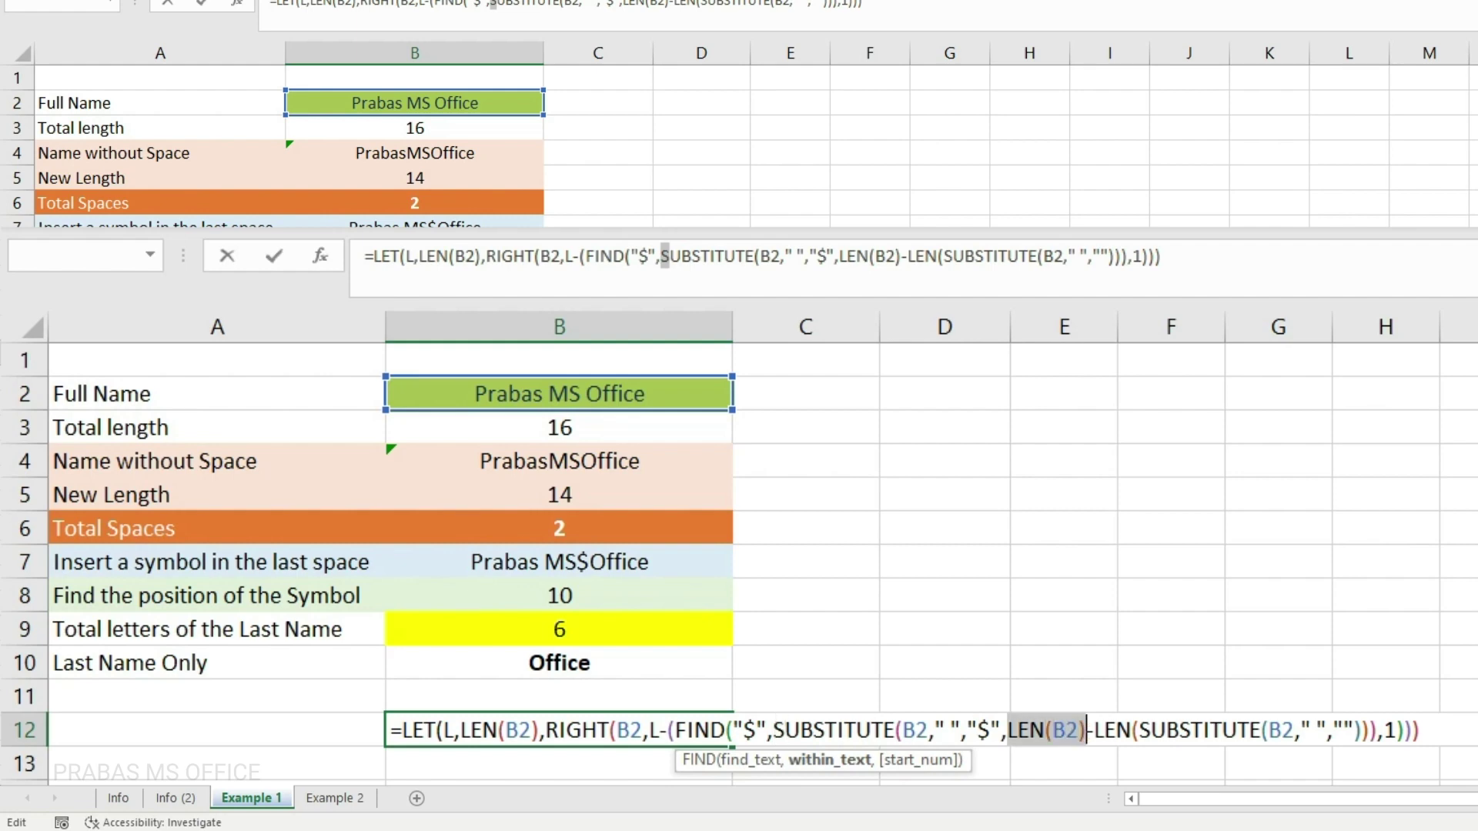
left_click_drag(1009, 730, 1085, 730)
type("L")
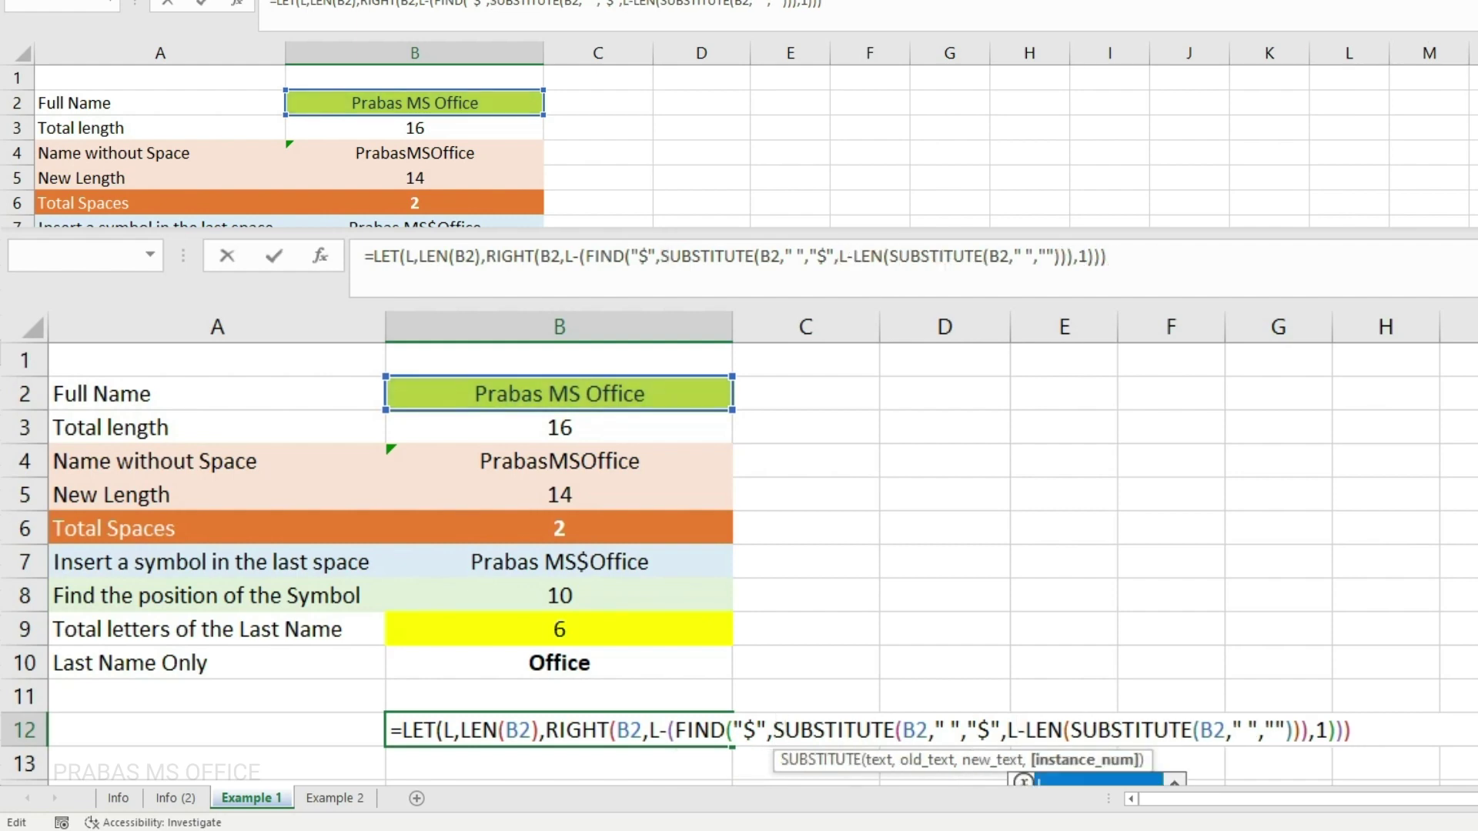
Close the LET function in B12 with a final parenthesis, review its calculation and LEN(B2) arguments, and enter the formula.
left_click(1237, 732)
left_click(1374, 728)
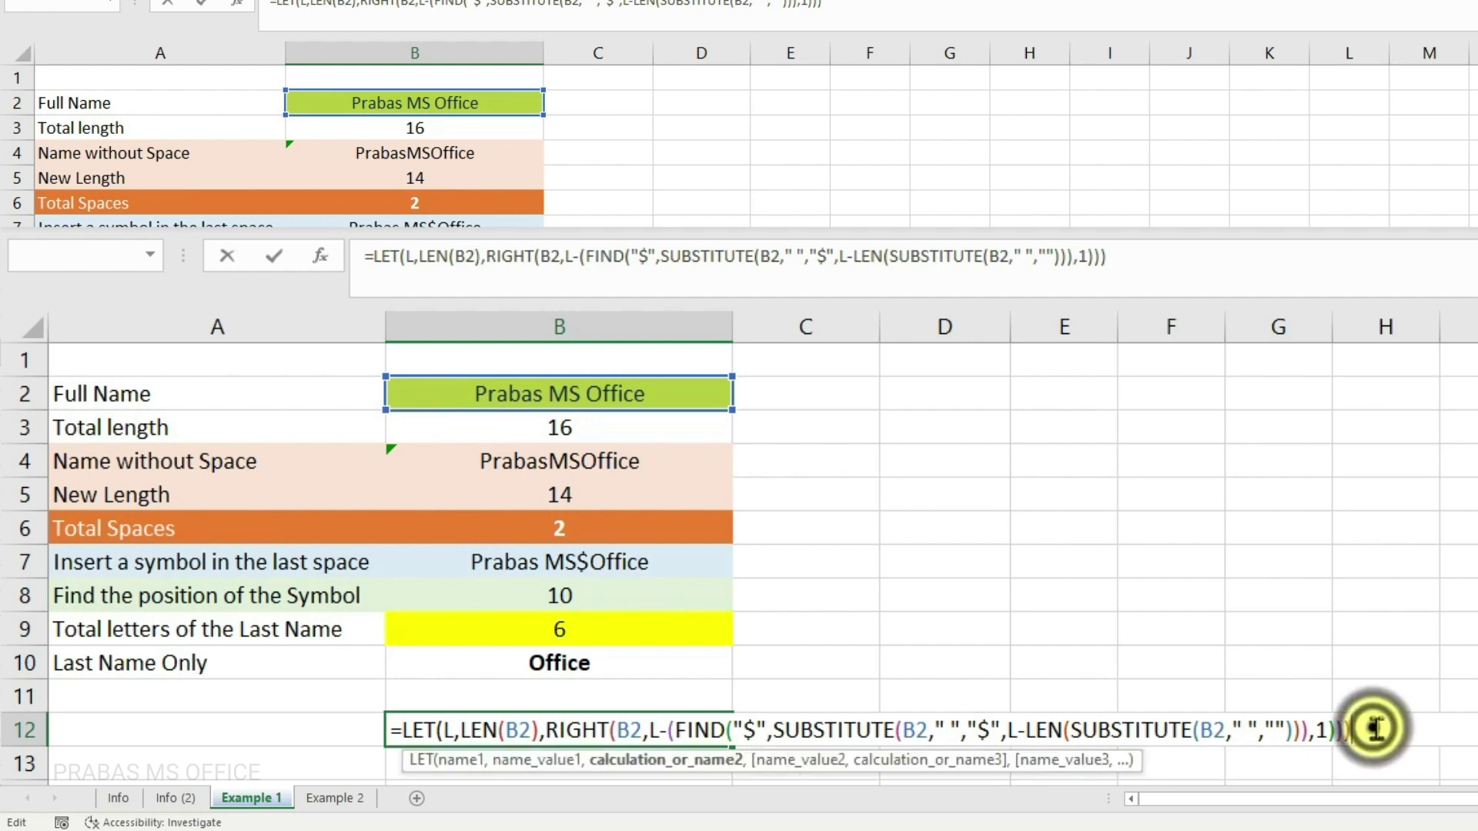
type(")")
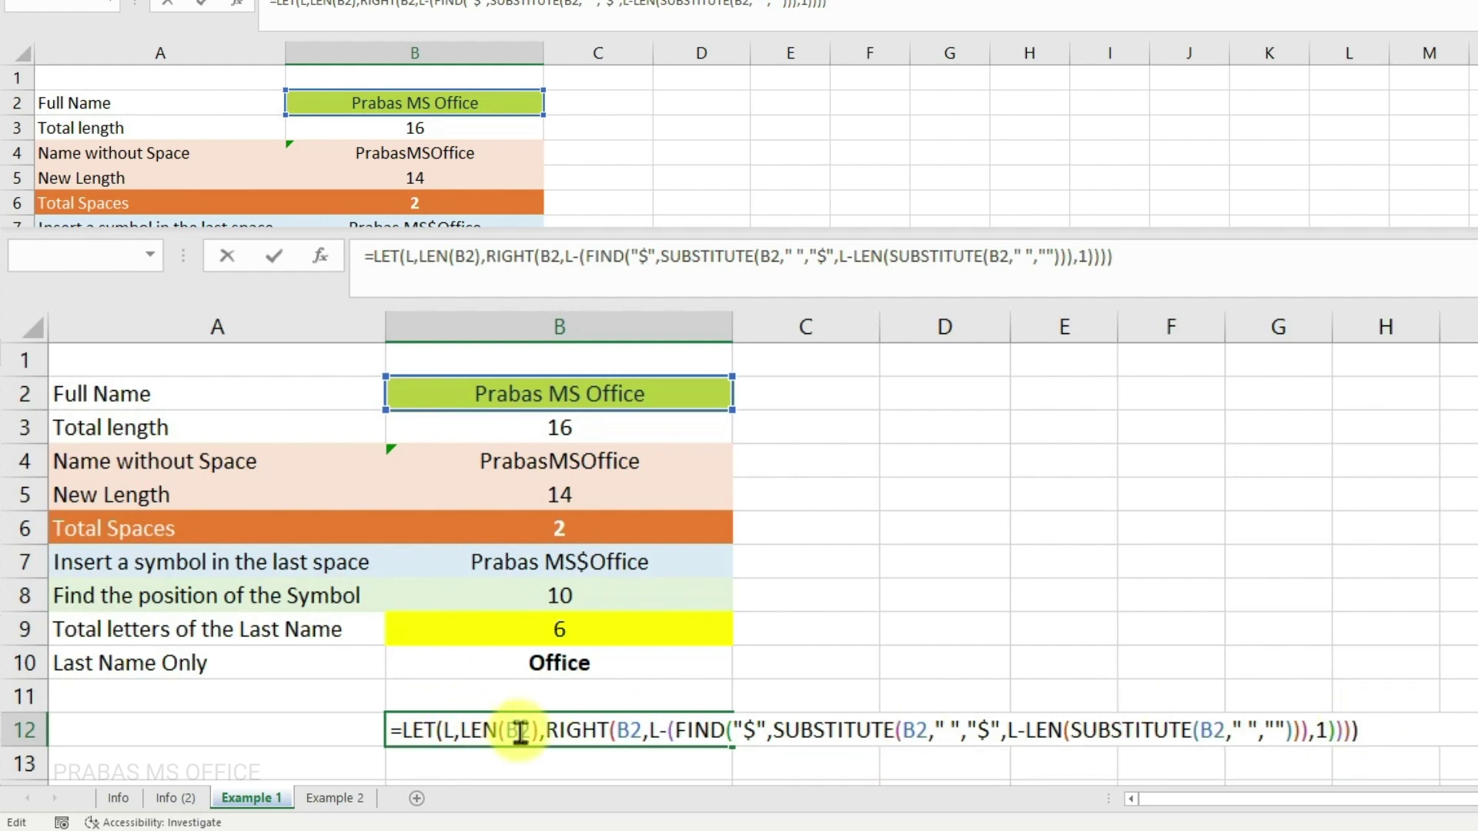
left_click_drag(547, 730, 1355, 730)
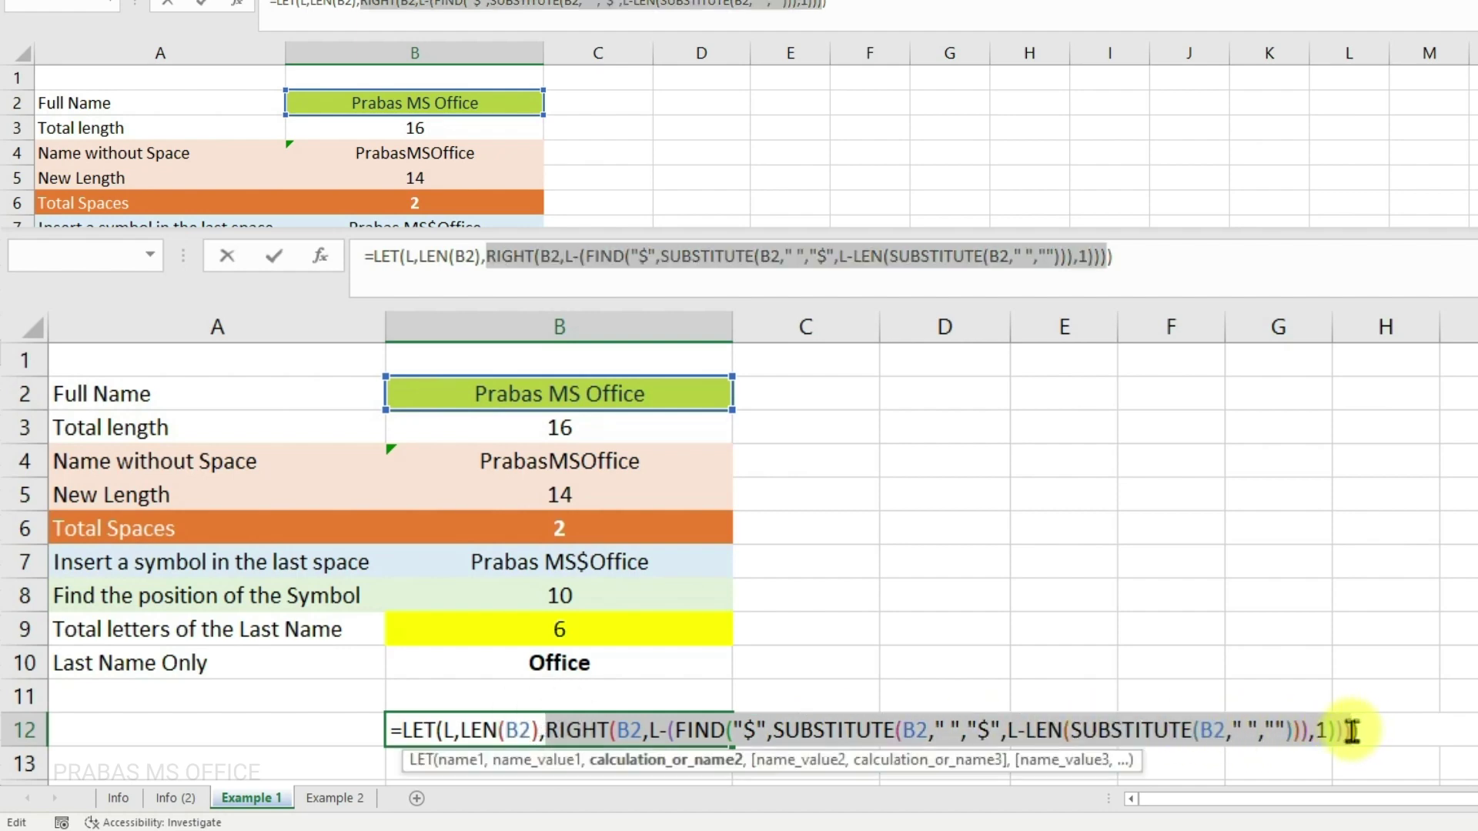
left_click(1015, 729)
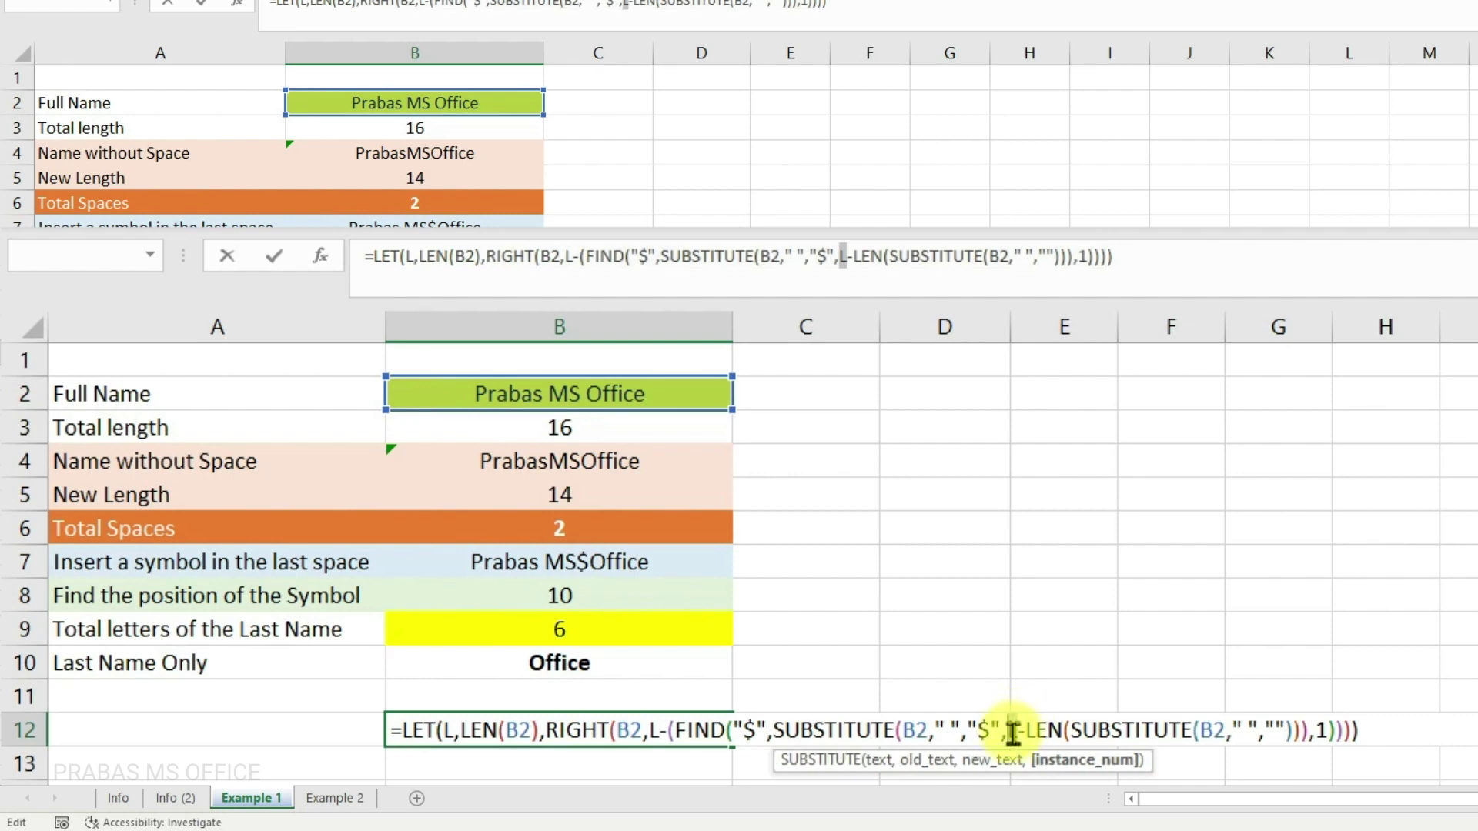
left_click_drag(462, 730, 532, 736)
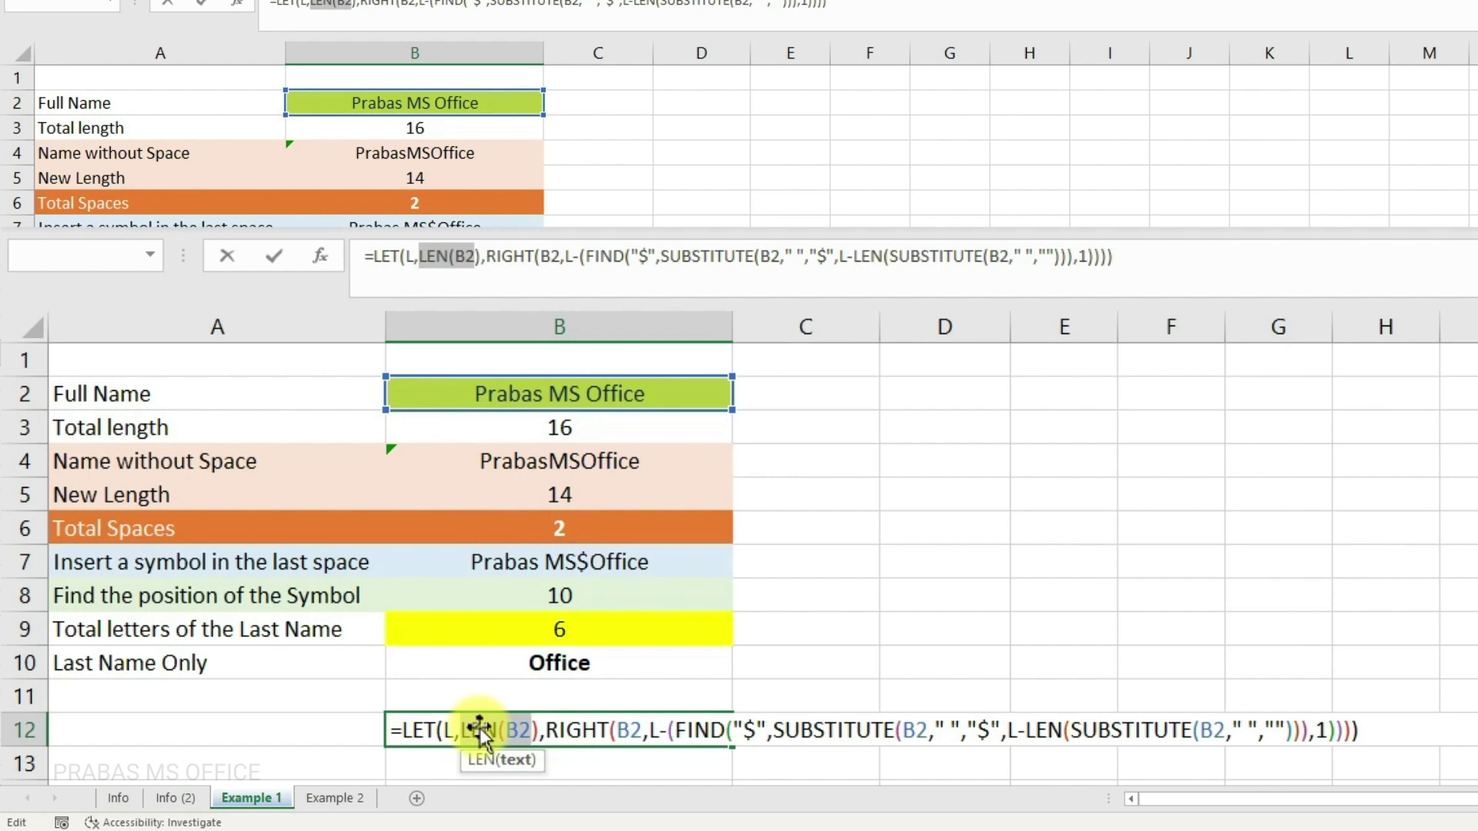
key("Return")
Compare the LET formula and result in B12 with the original Last Name Only formula and result in B10.
left_click(355, 353)
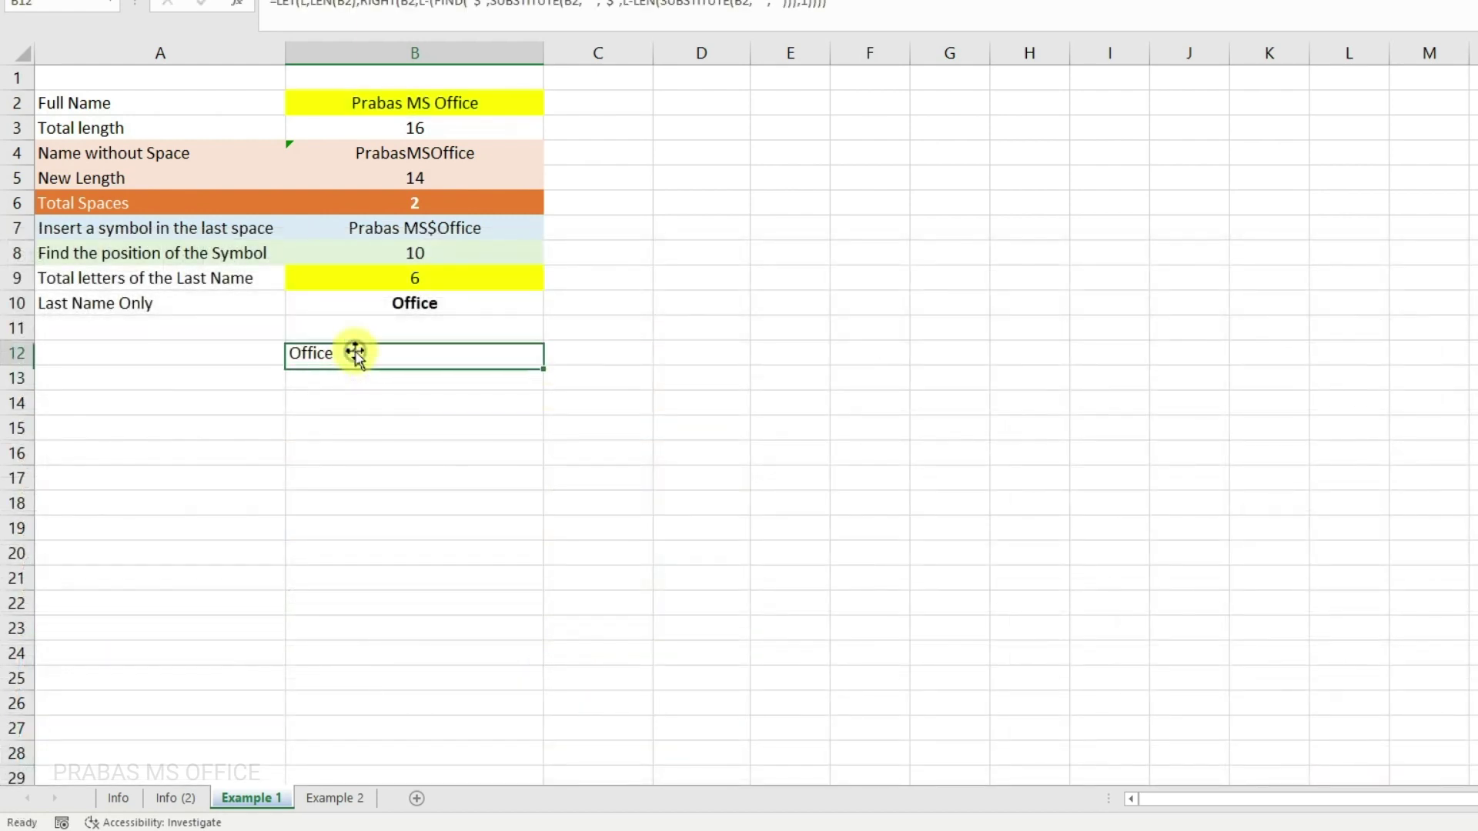
left_click(403, 300)
left_click(363, 368)
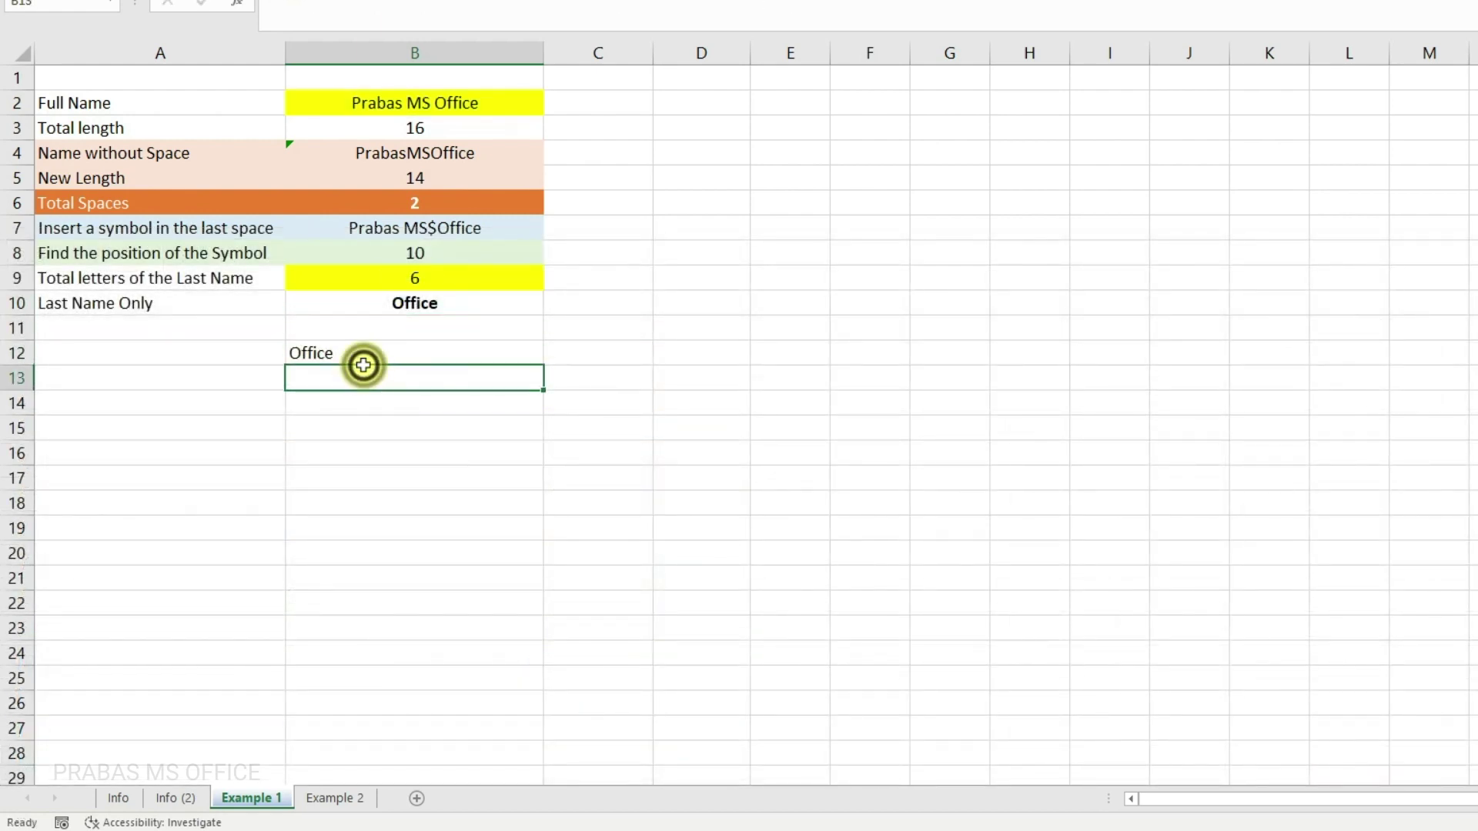
left_click(363, 348)
left_click(385, 304)
left_click(353, 351)
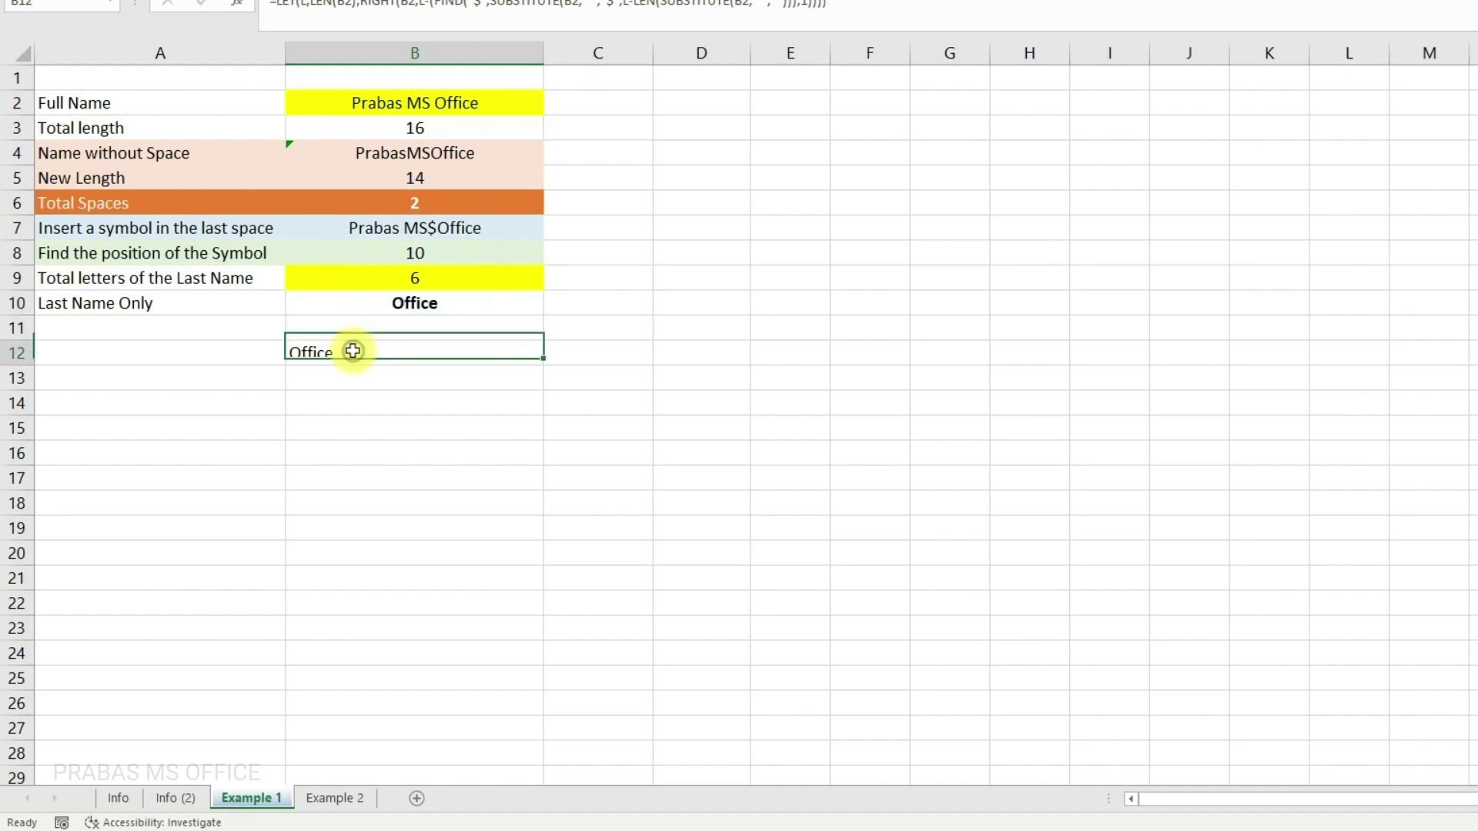
left_click(379, 306)
left_click(361, 351)
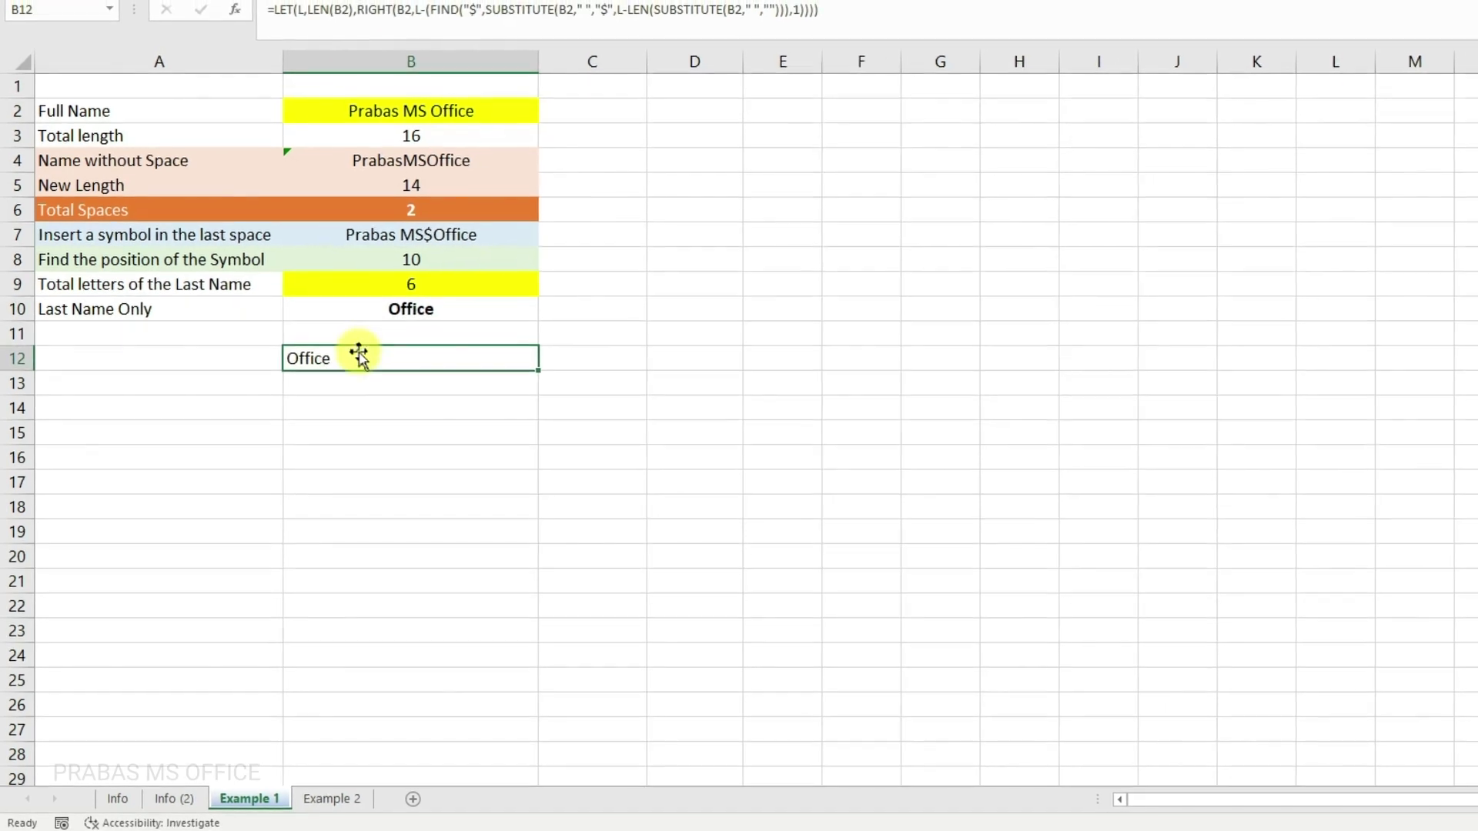
Review how the LET formula in B12 stores LEN(B2) under the name L, against the repeated LEN(B2) in B10.
left_click(403, 310)
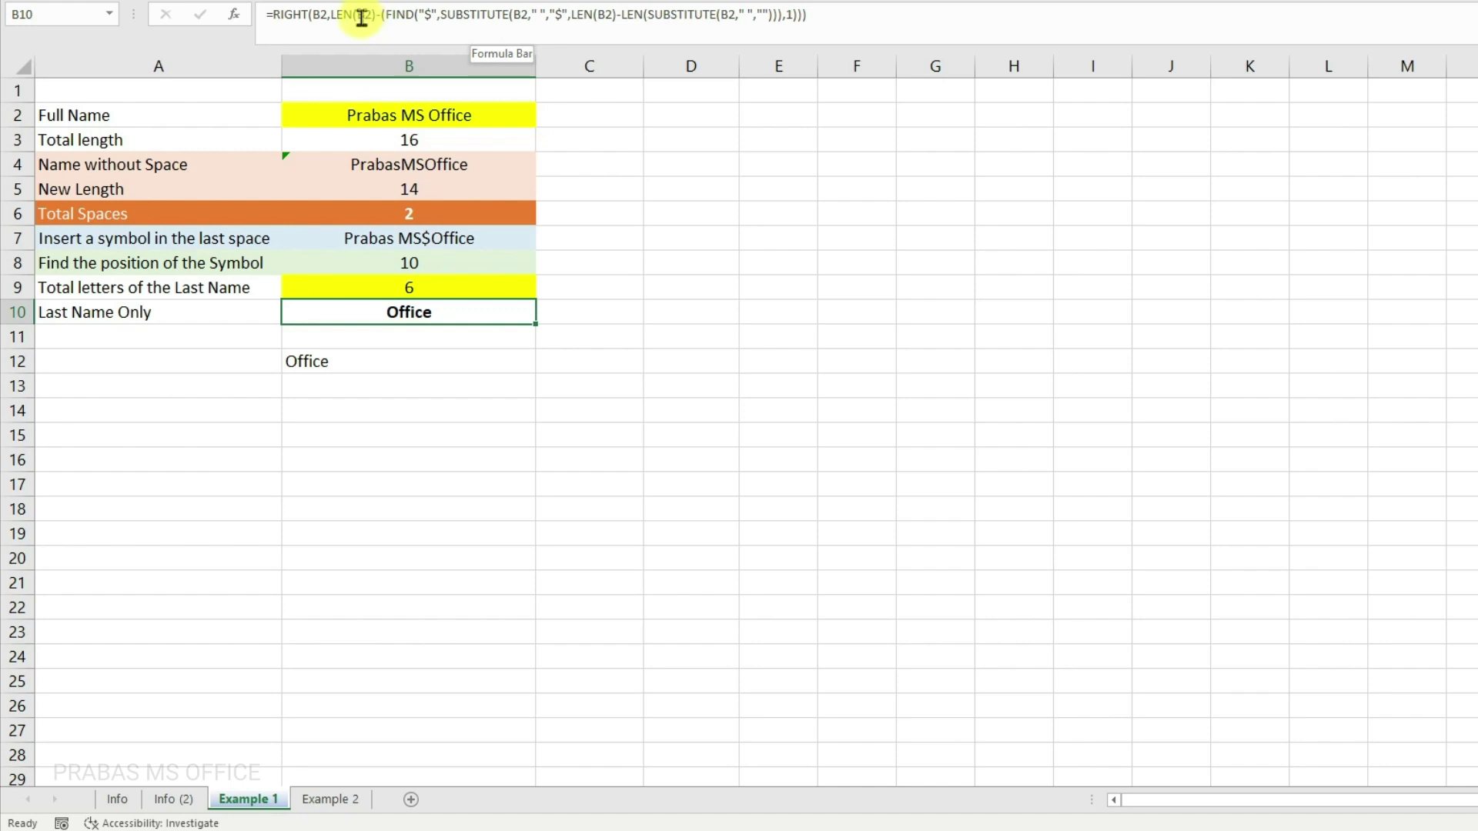
left_click(320, 365)
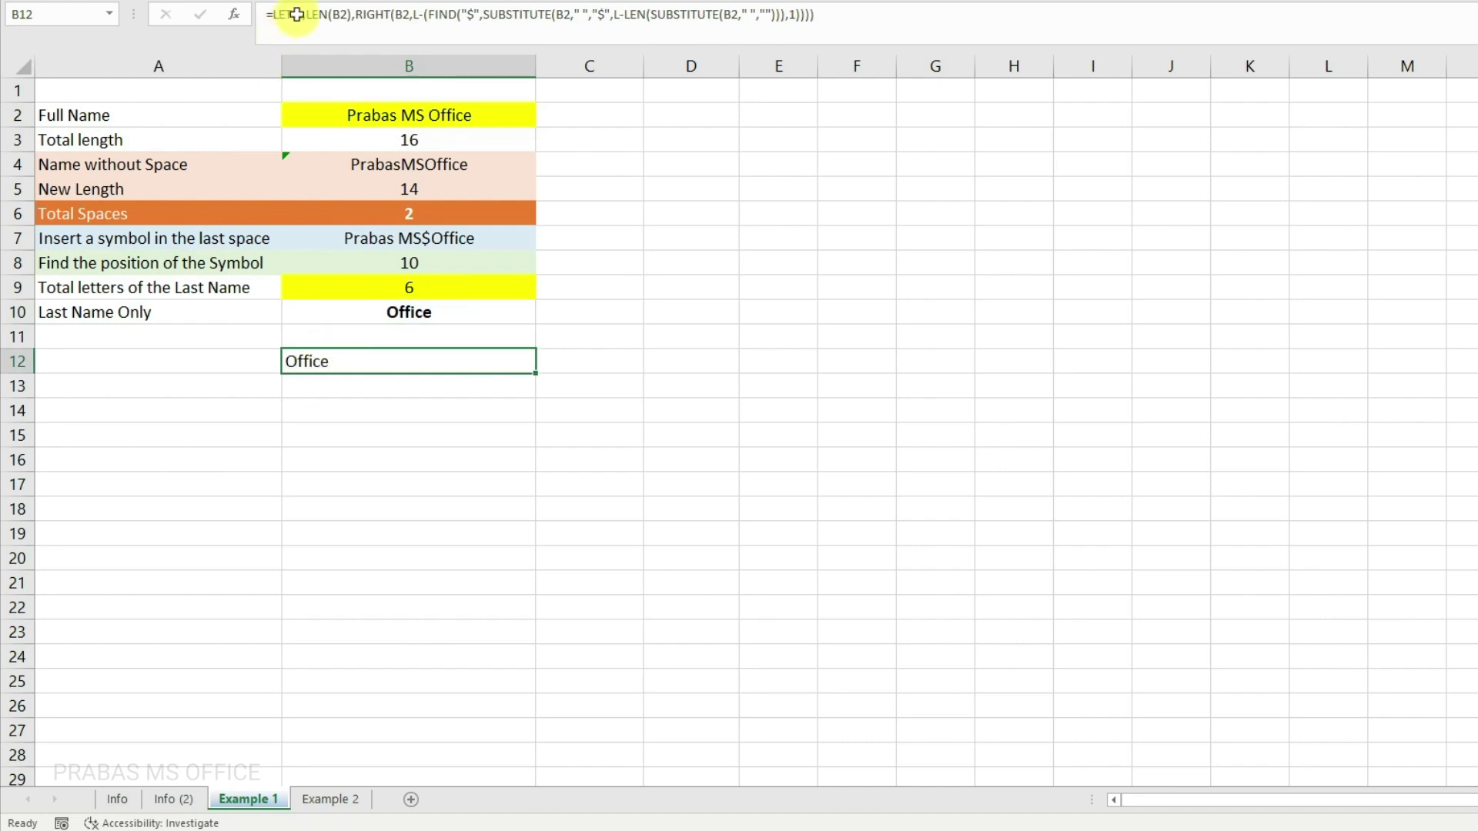
left_click_drag(297, 14, 344, 15)
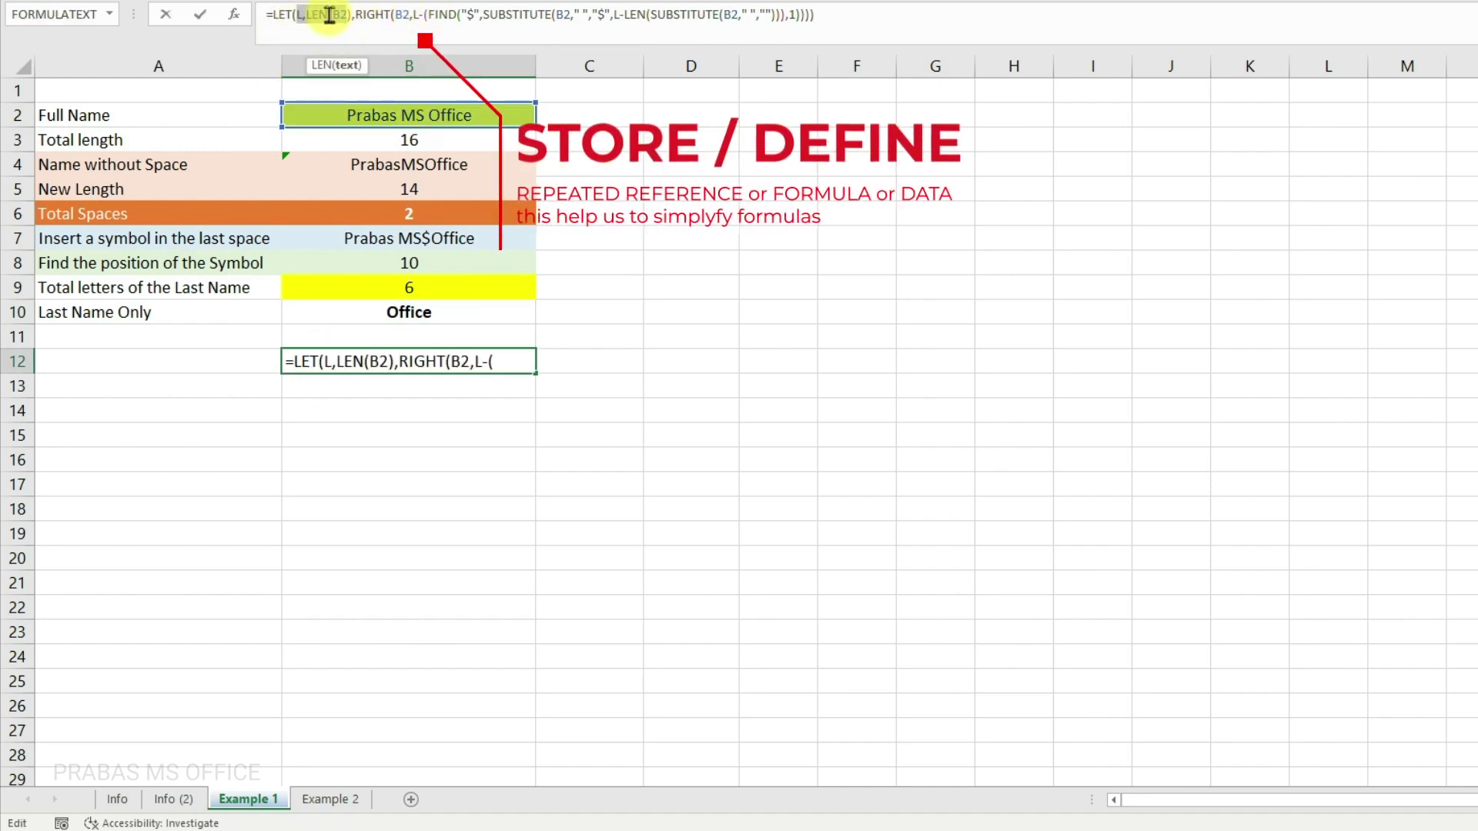
left_click(304, 14)
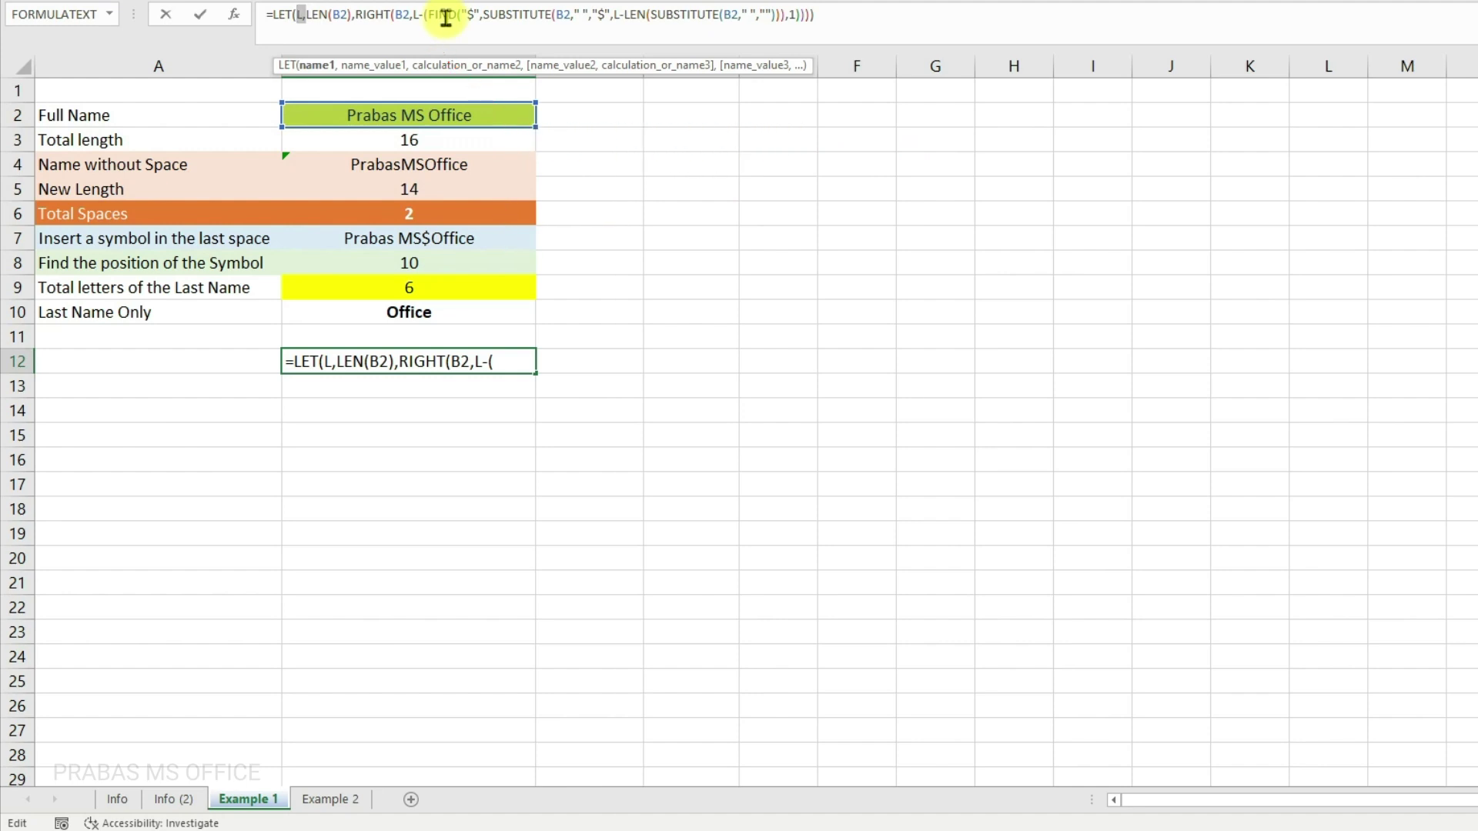
key("ctrl+Return")
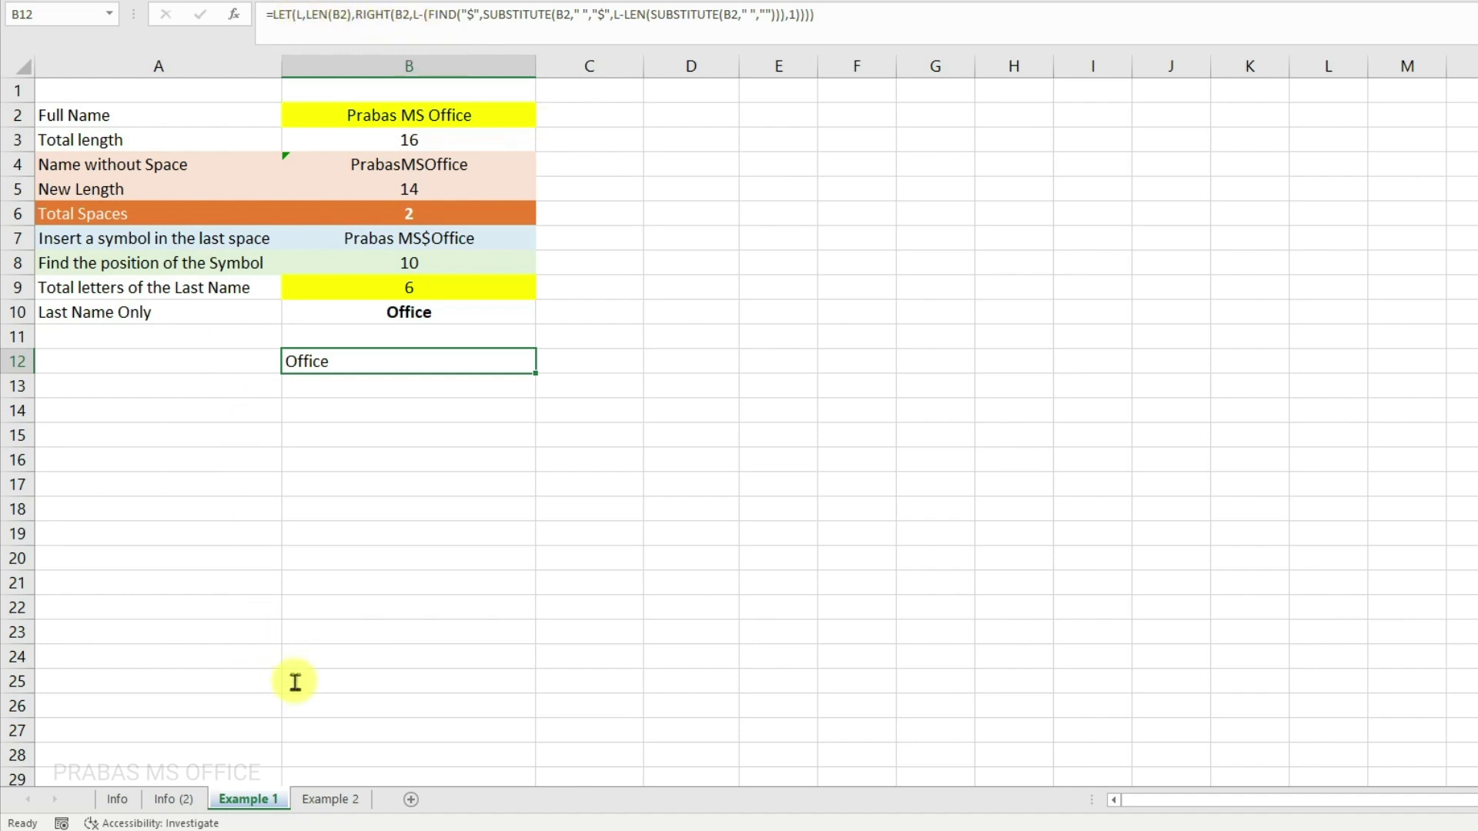
Open the Example 2 sheet and examine the consumer names, the South, North, West and East figures, and the Incentive column.
left_click(339, 799)
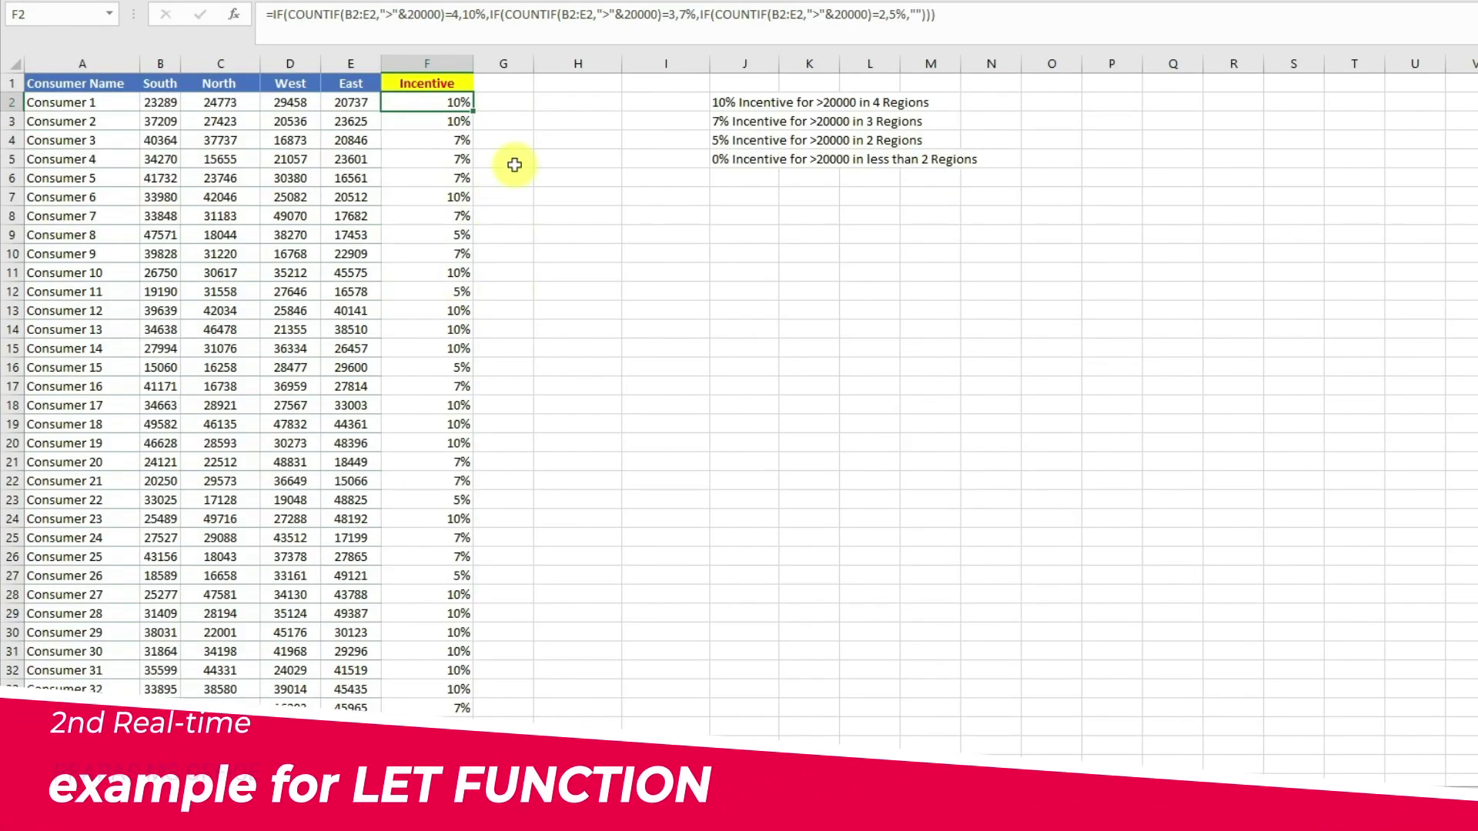
left_click(544, 122)
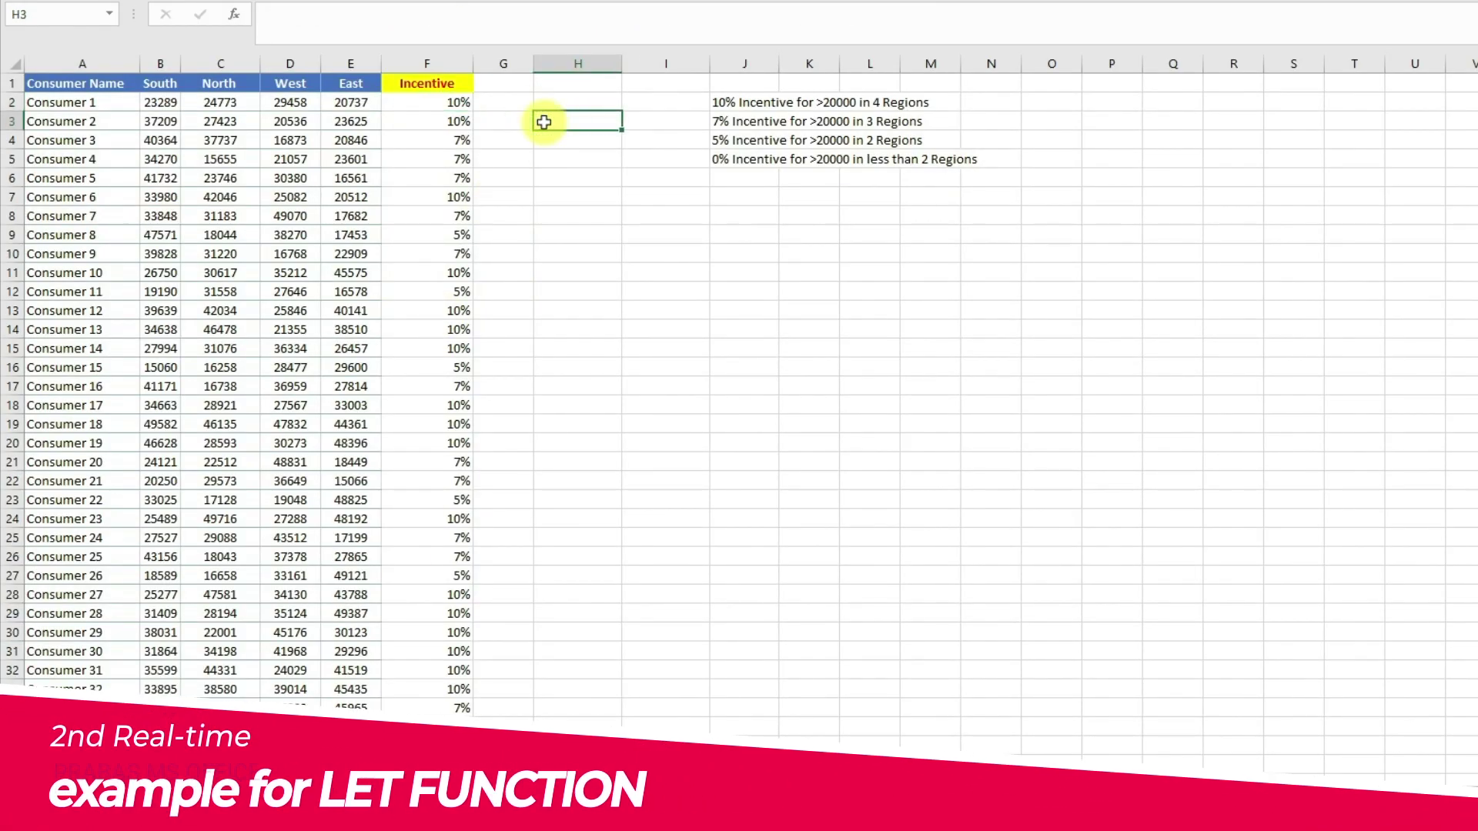
left_click(76, 104)
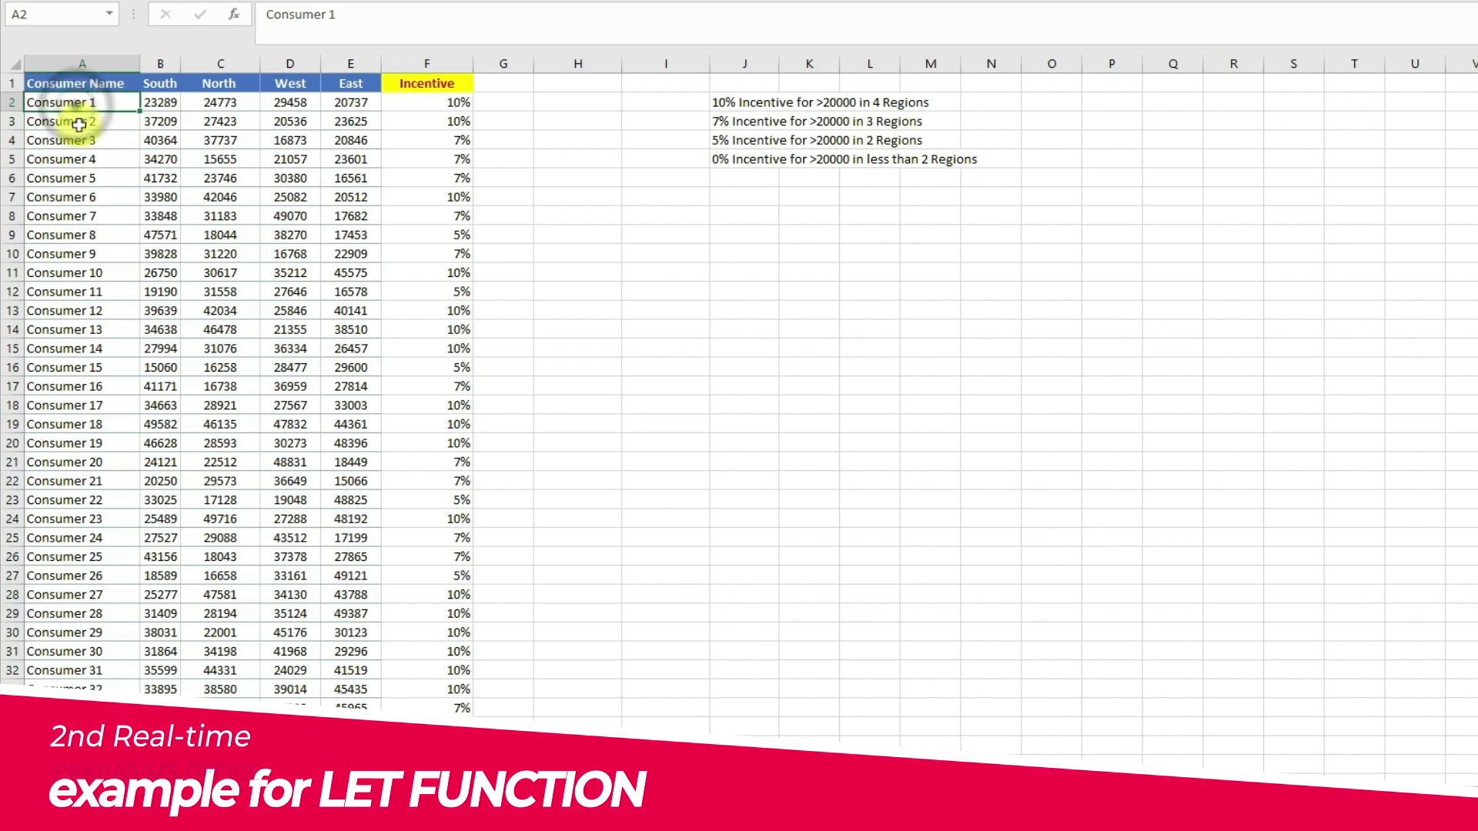
left_click(134, 124)
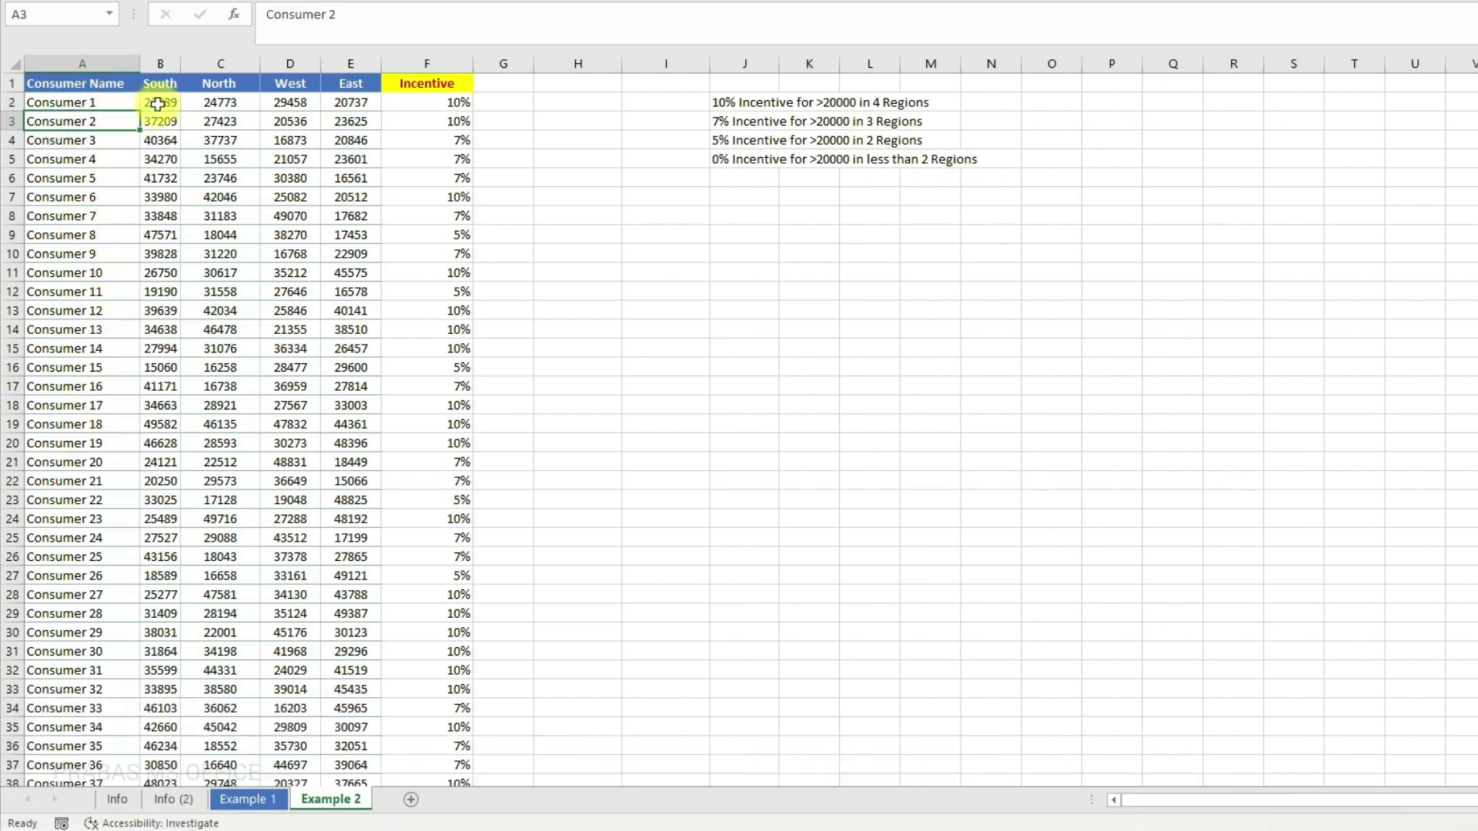
left_click_drag(158, 104, 342, 102)
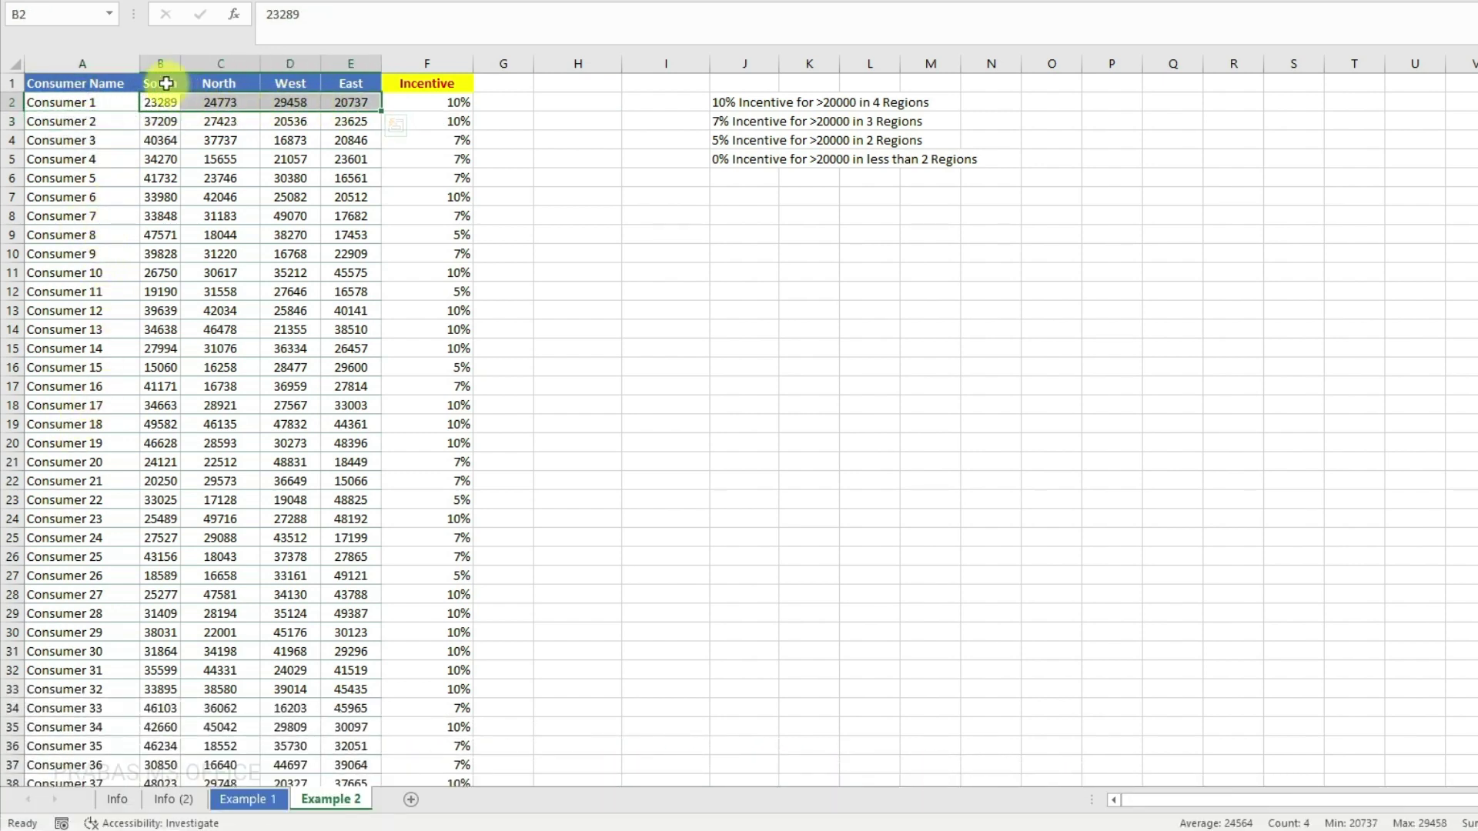
left_click_drag(166, 83, 155, 117)
left_click_drag(219, 84, 220, 104)
left_click_drag(300, 85, 296, 117)
left_click(359, 86)
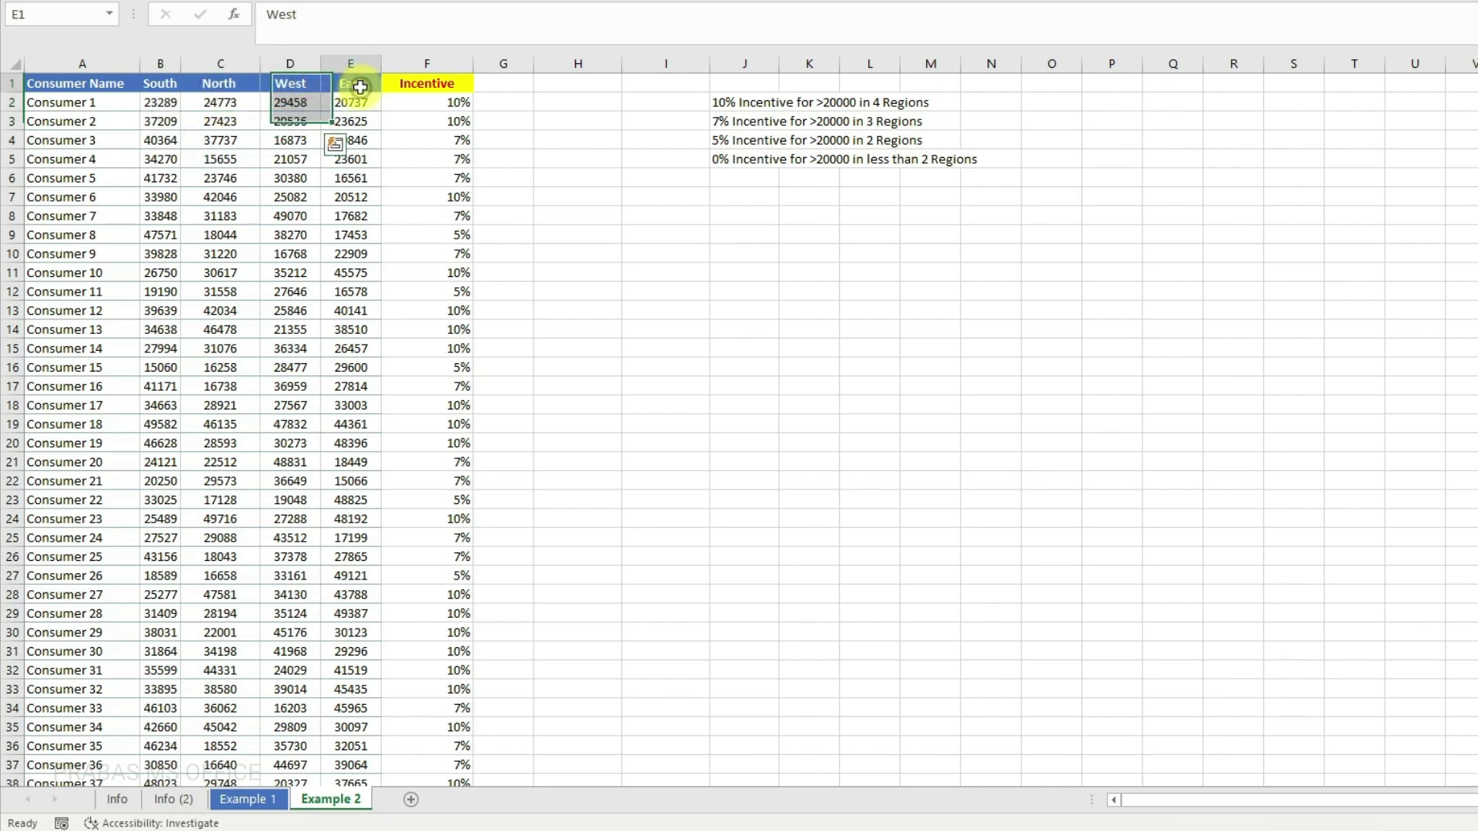
left_click_drag(164, 106, 334, 101)
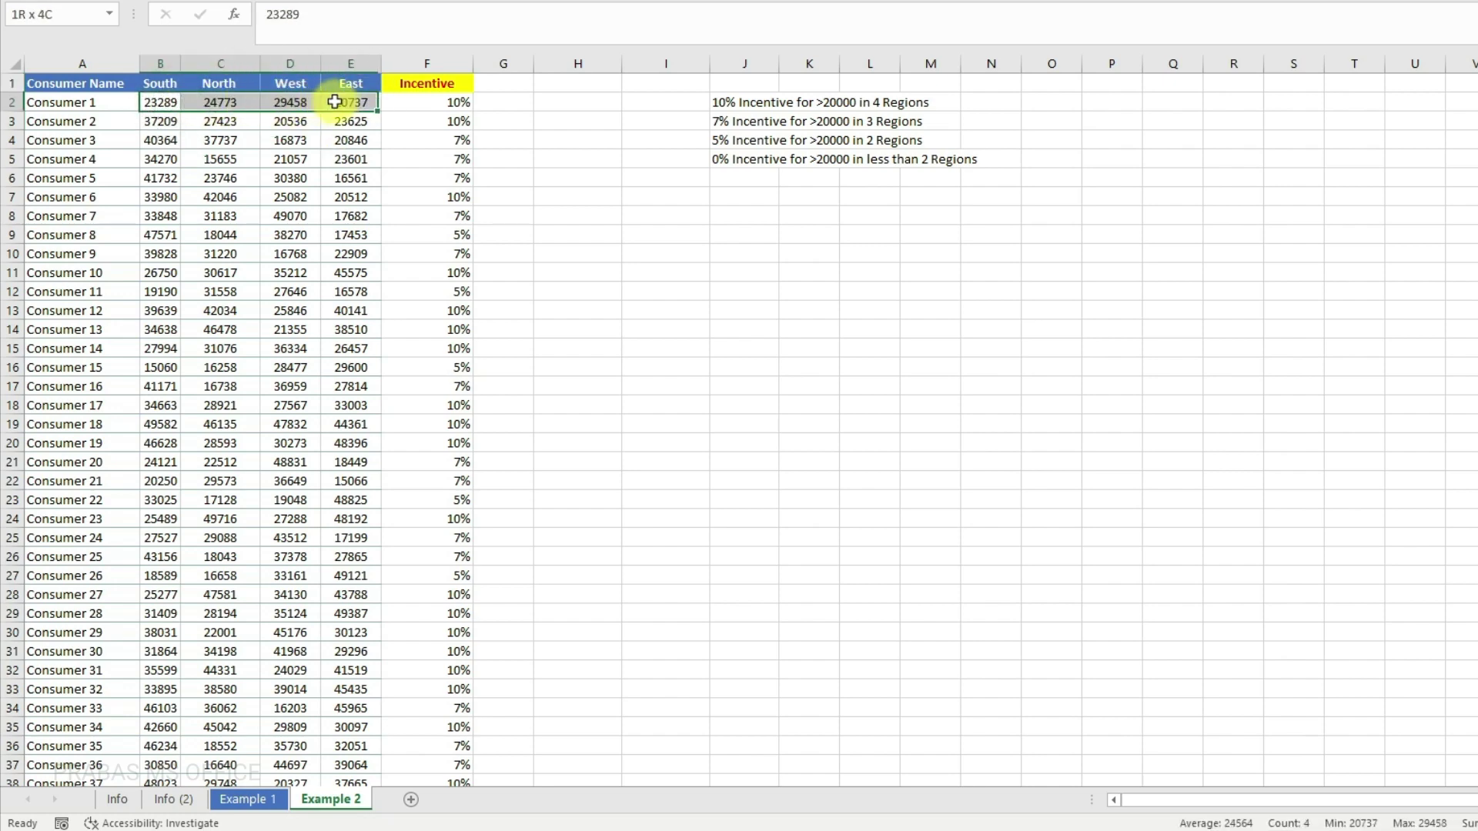
left_click(428, 80)
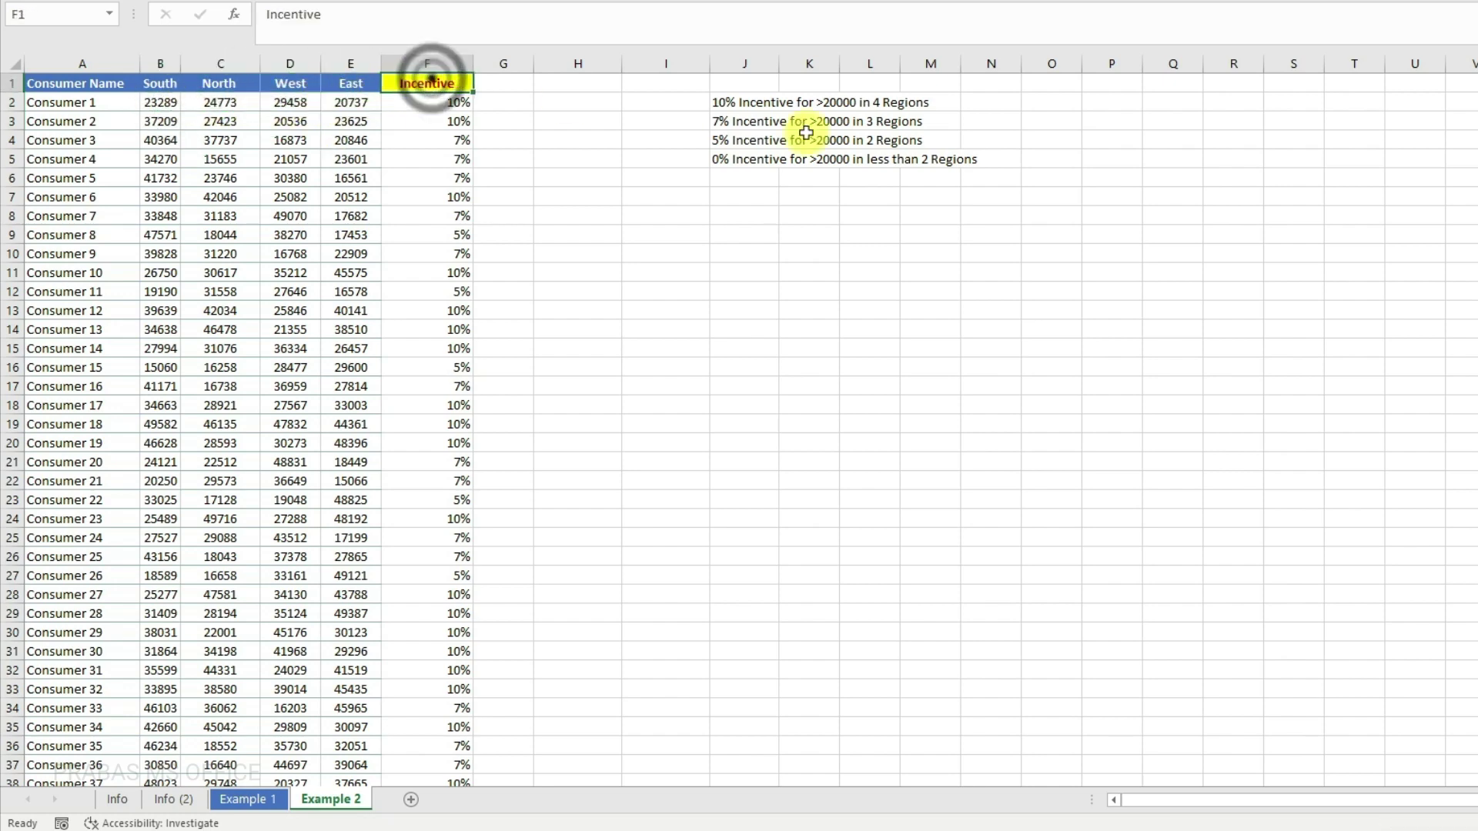
Read the incentive rules in J2:J5 and check the 10% rule against the regional figures of Consumer 1 and Consumer 2.
left_click_drag(760, 102, 983, 165)
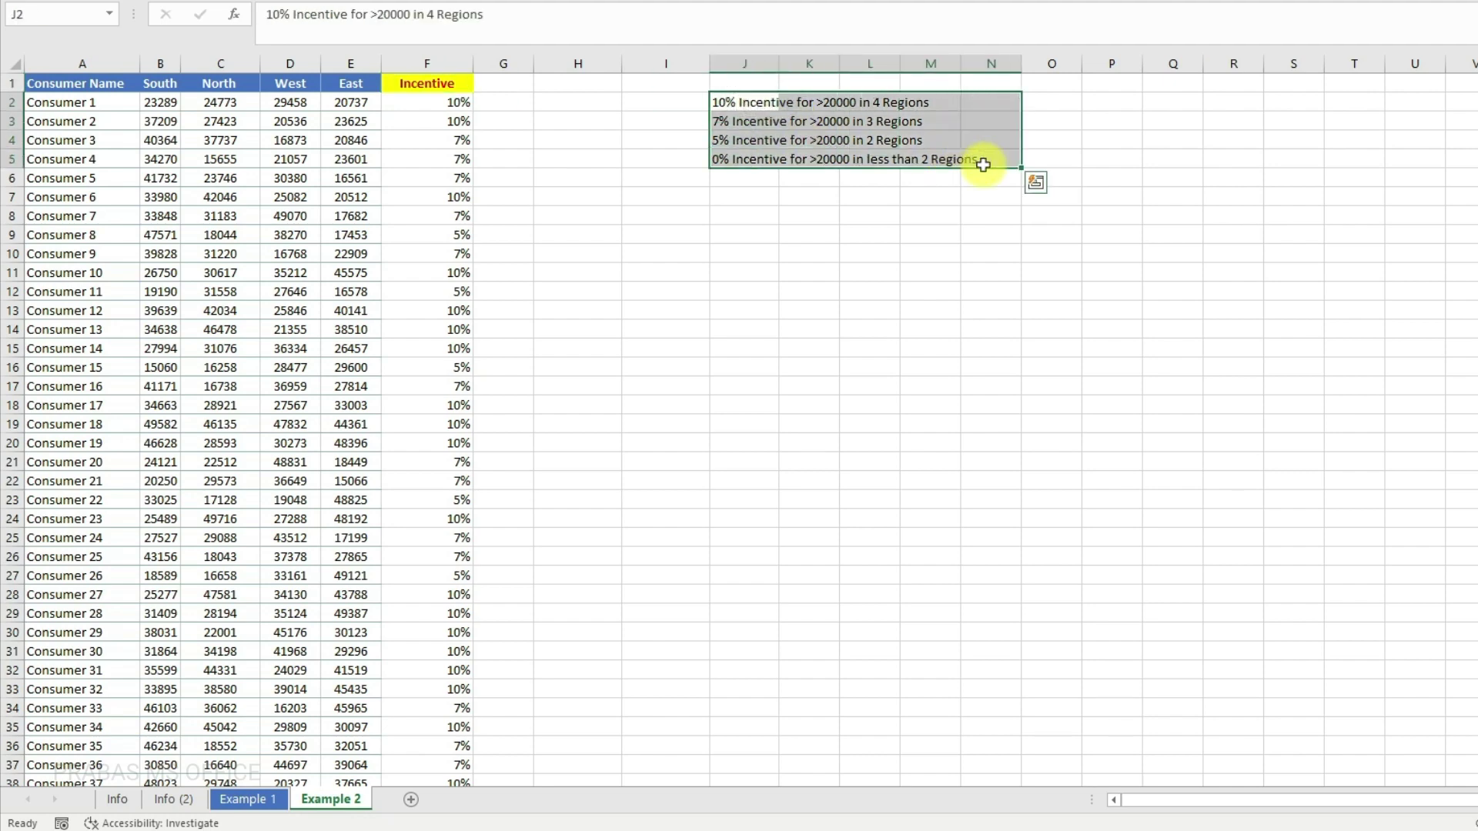
left_click(745, 102)
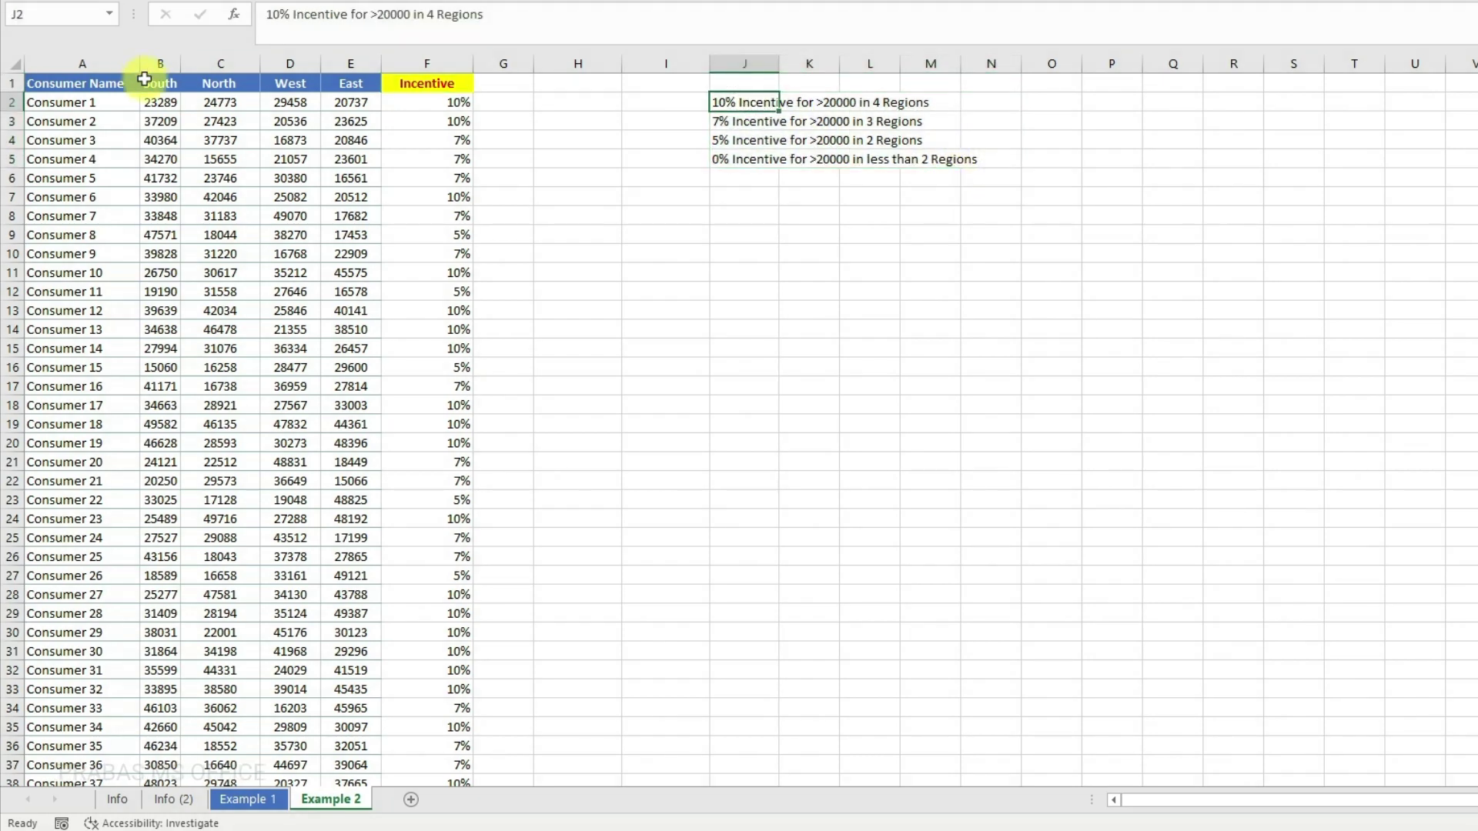
left_click_drag(154, 83, 315, 84)
left_click(111, 98)
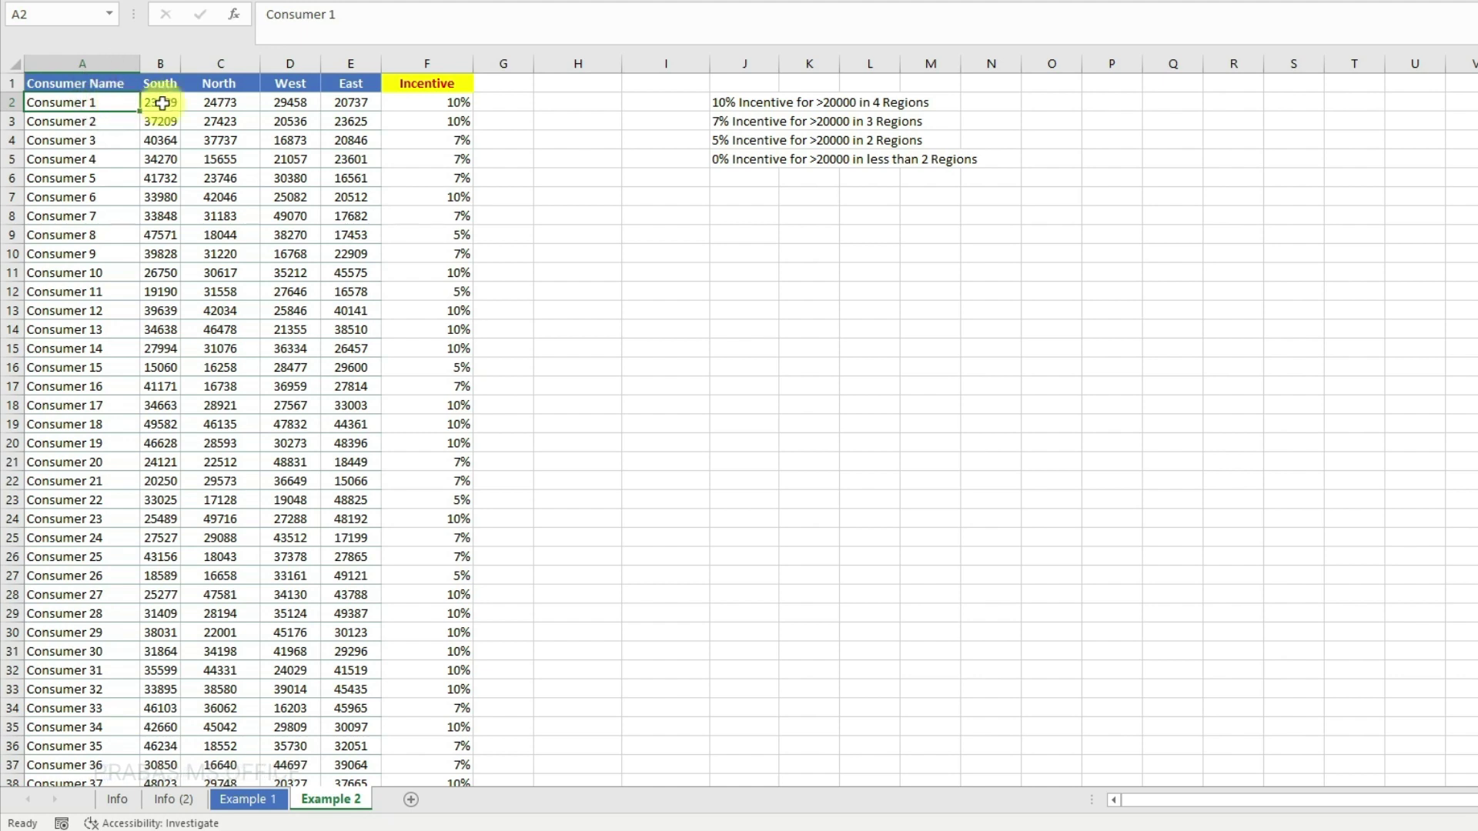
left_click_drag(160, 102, 369, 103)
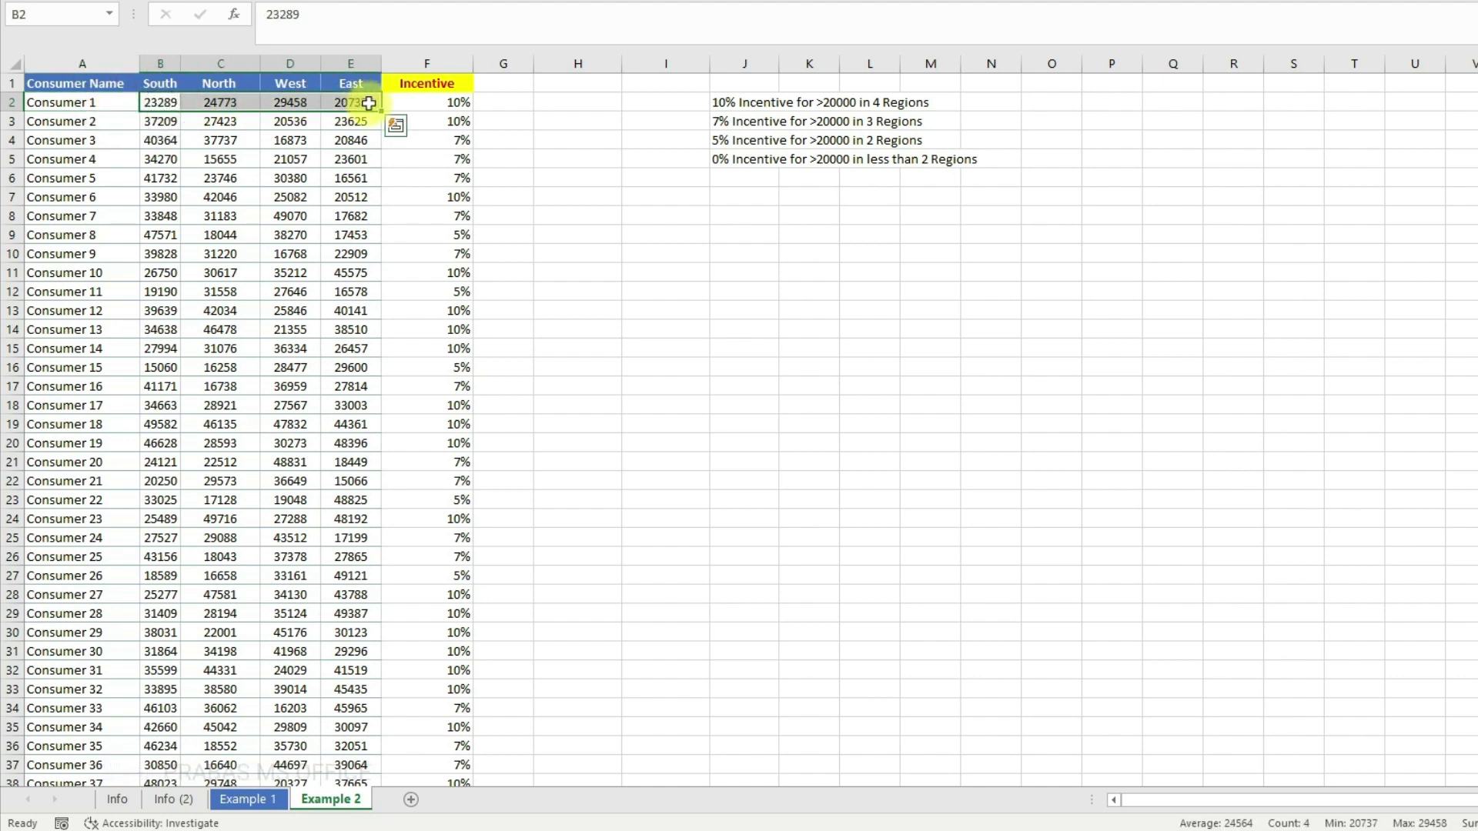
left_click(729, 100)
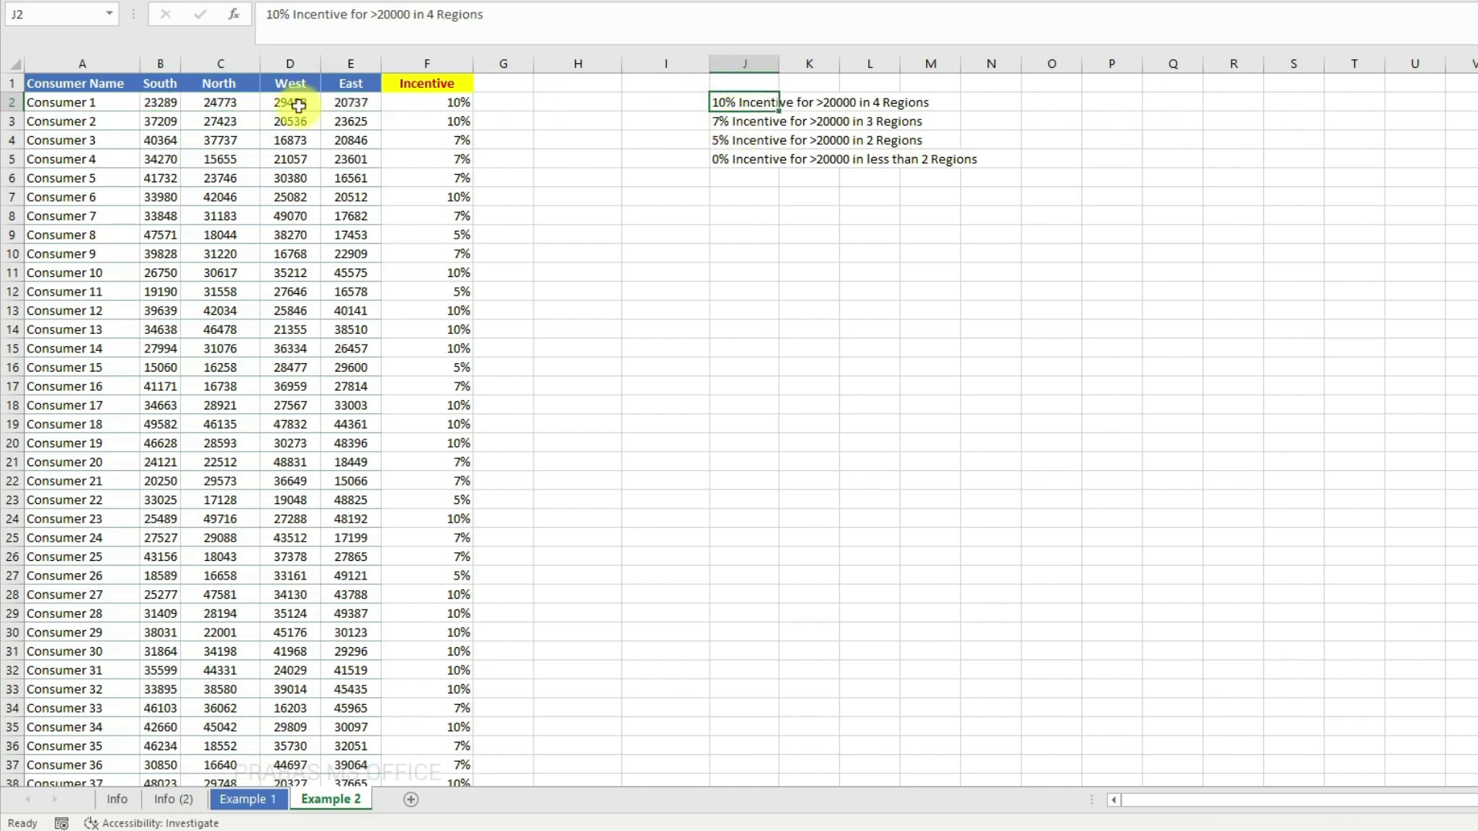
left_click_drag(160, 121, 328, 117)
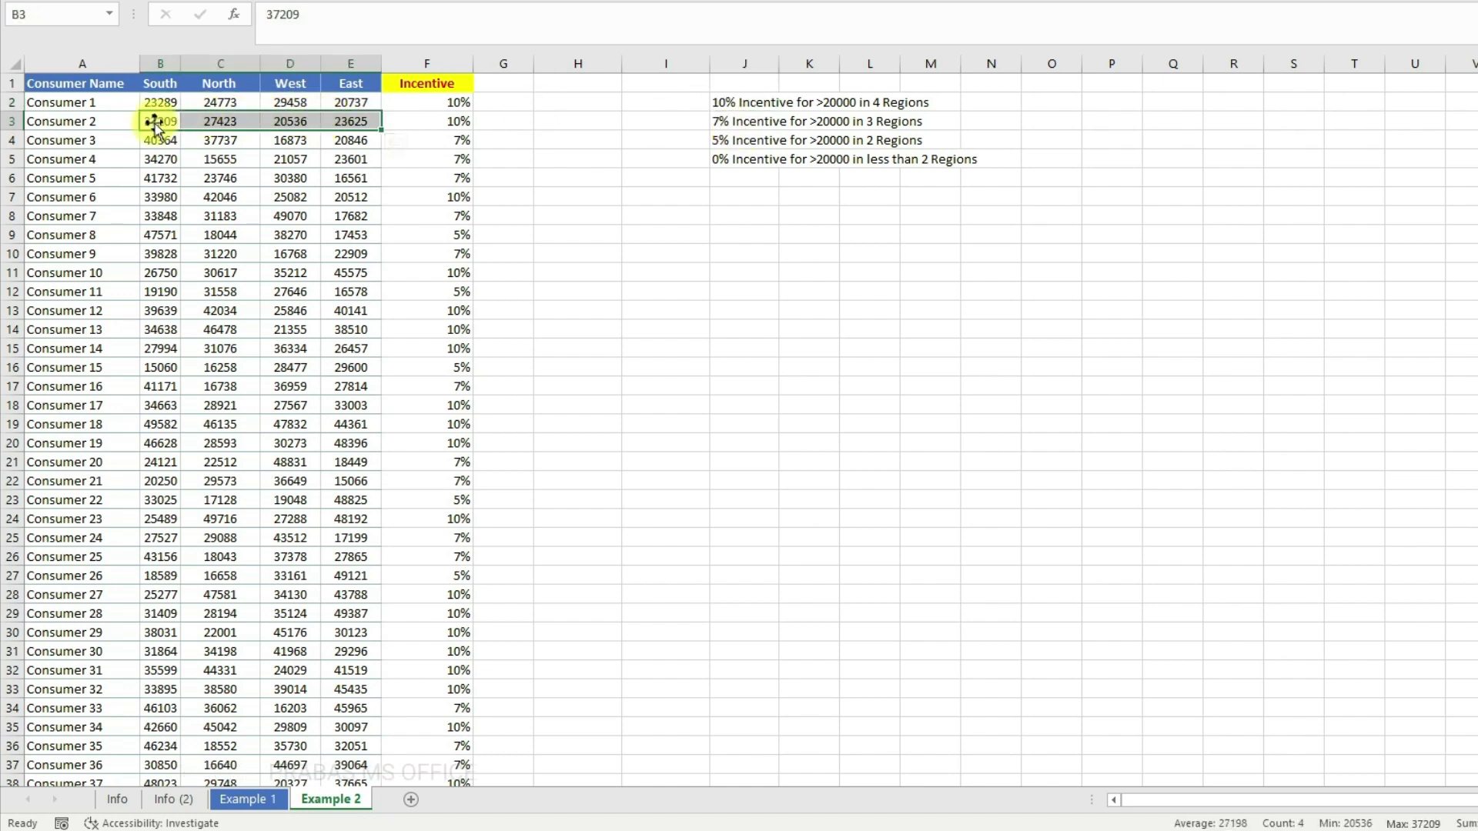
left_click(736, 121)
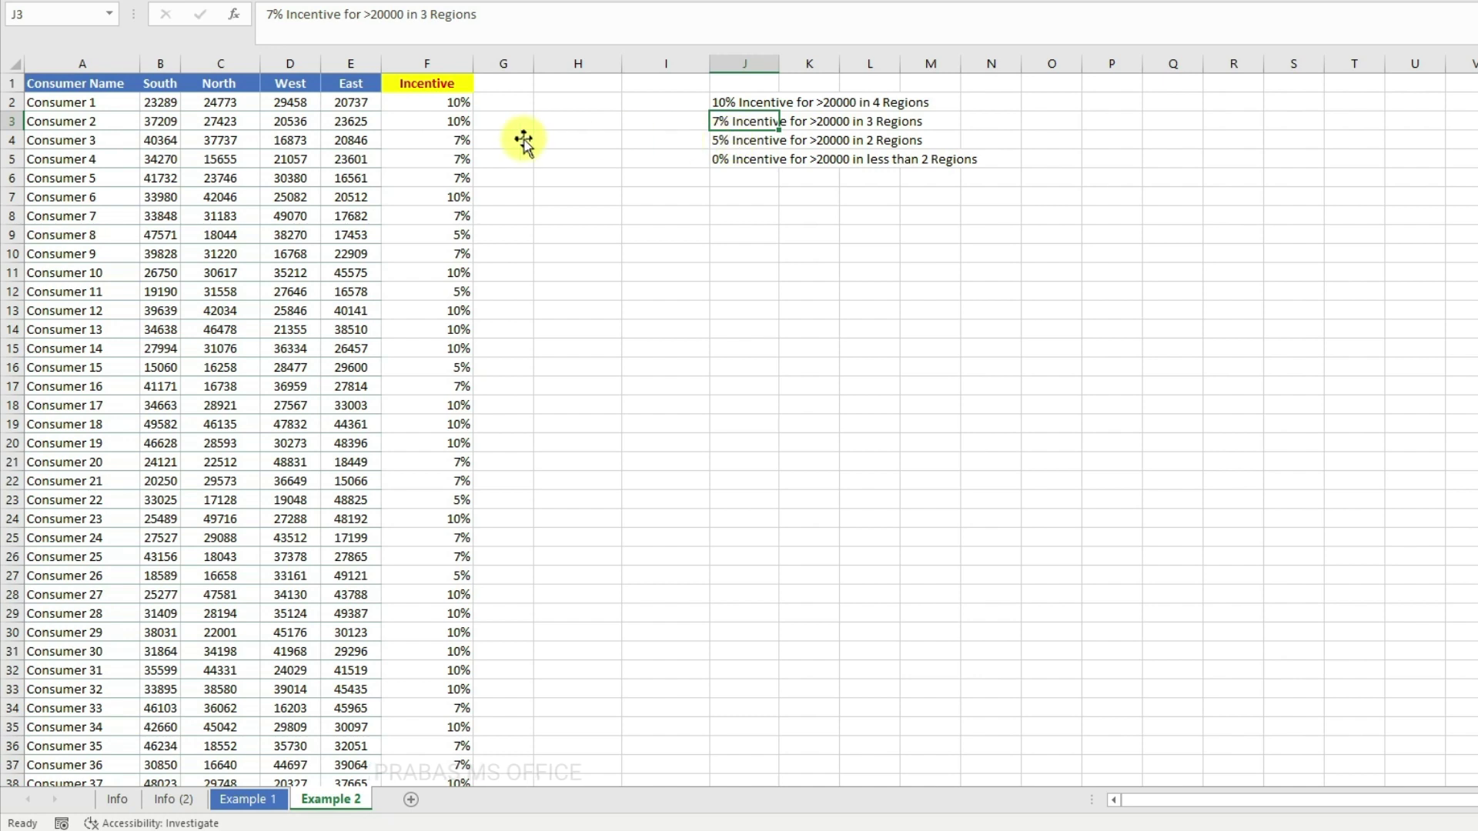
Examine the Incentive column alongside each rule in J2:J5, relating the required number of regions to the four region headers.
left_click(444, 64)
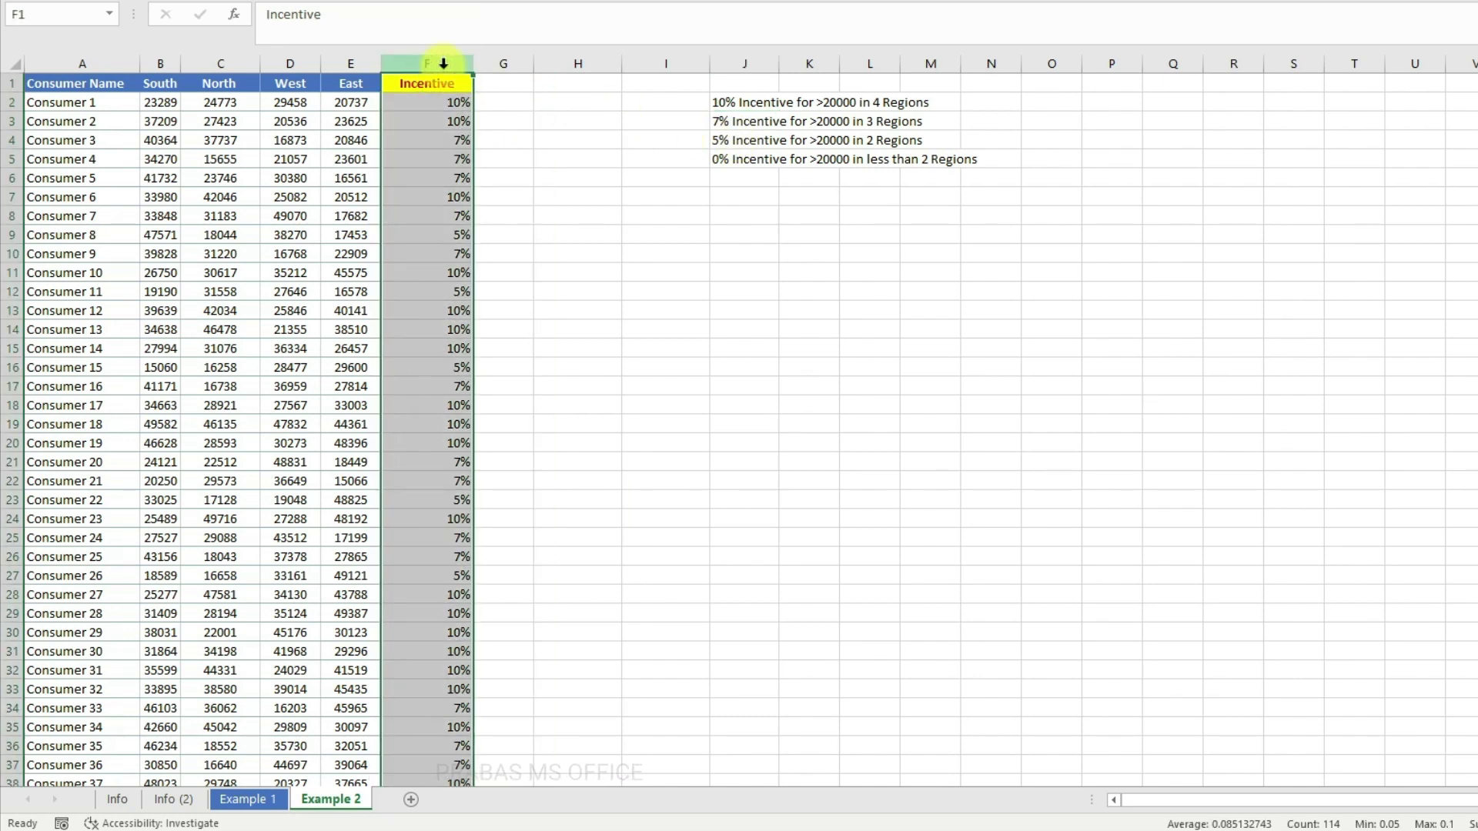
left_click_drag(741, 103, 742, 112)
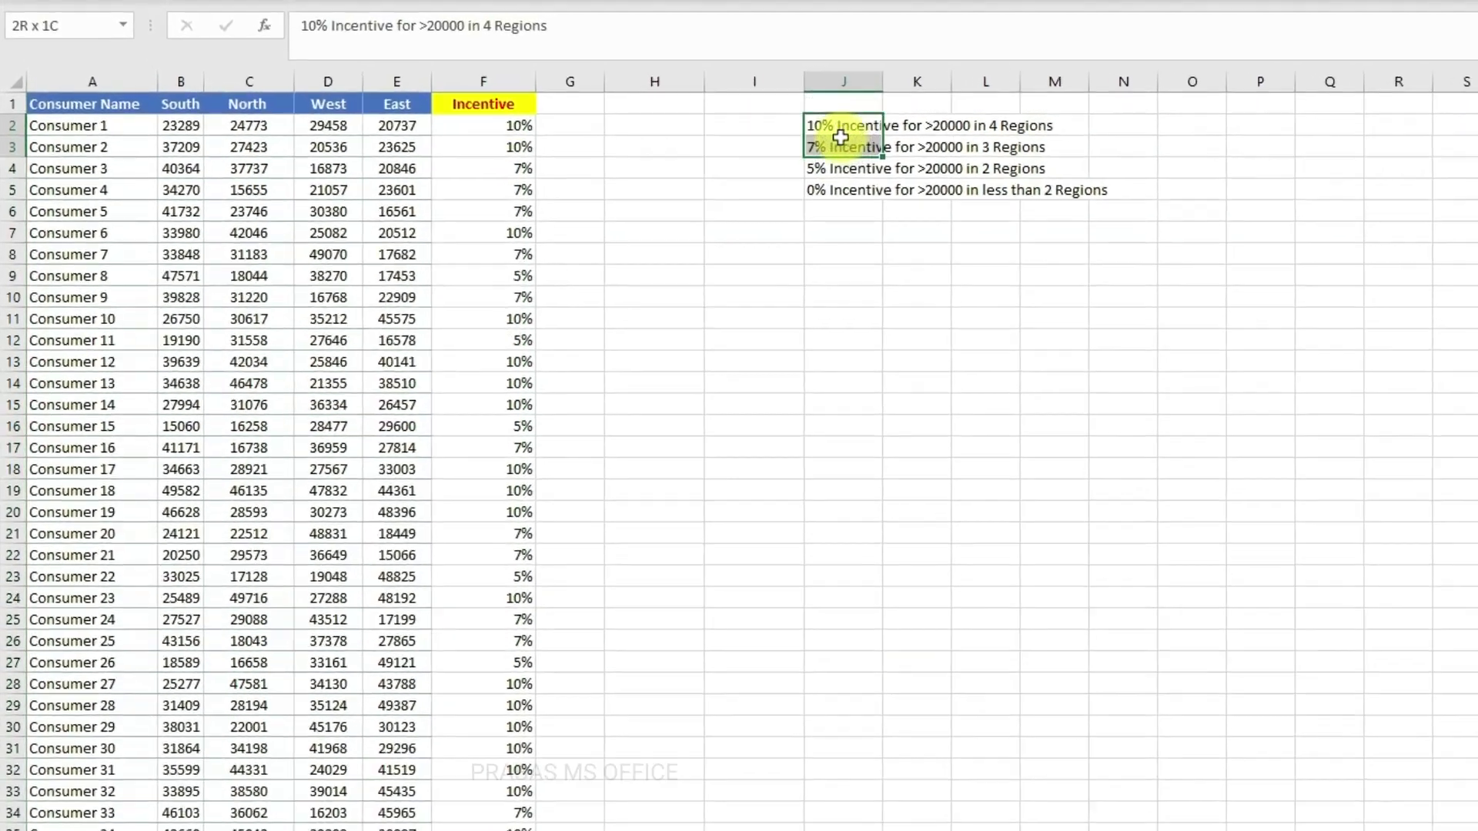
left_click_drag(841, 137, 839, 138)
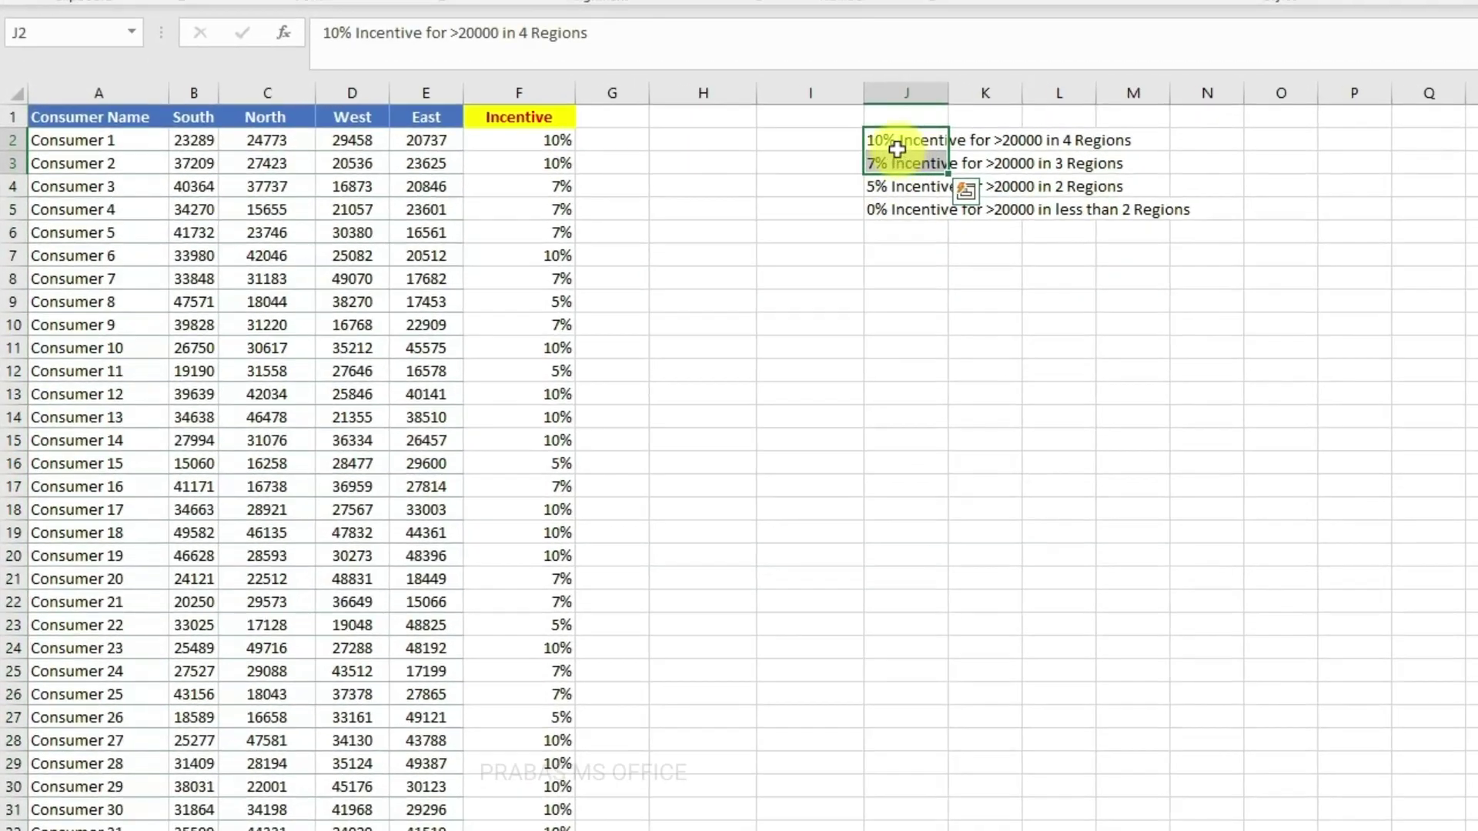
left_click(816, 146)
left_click(818, 168)
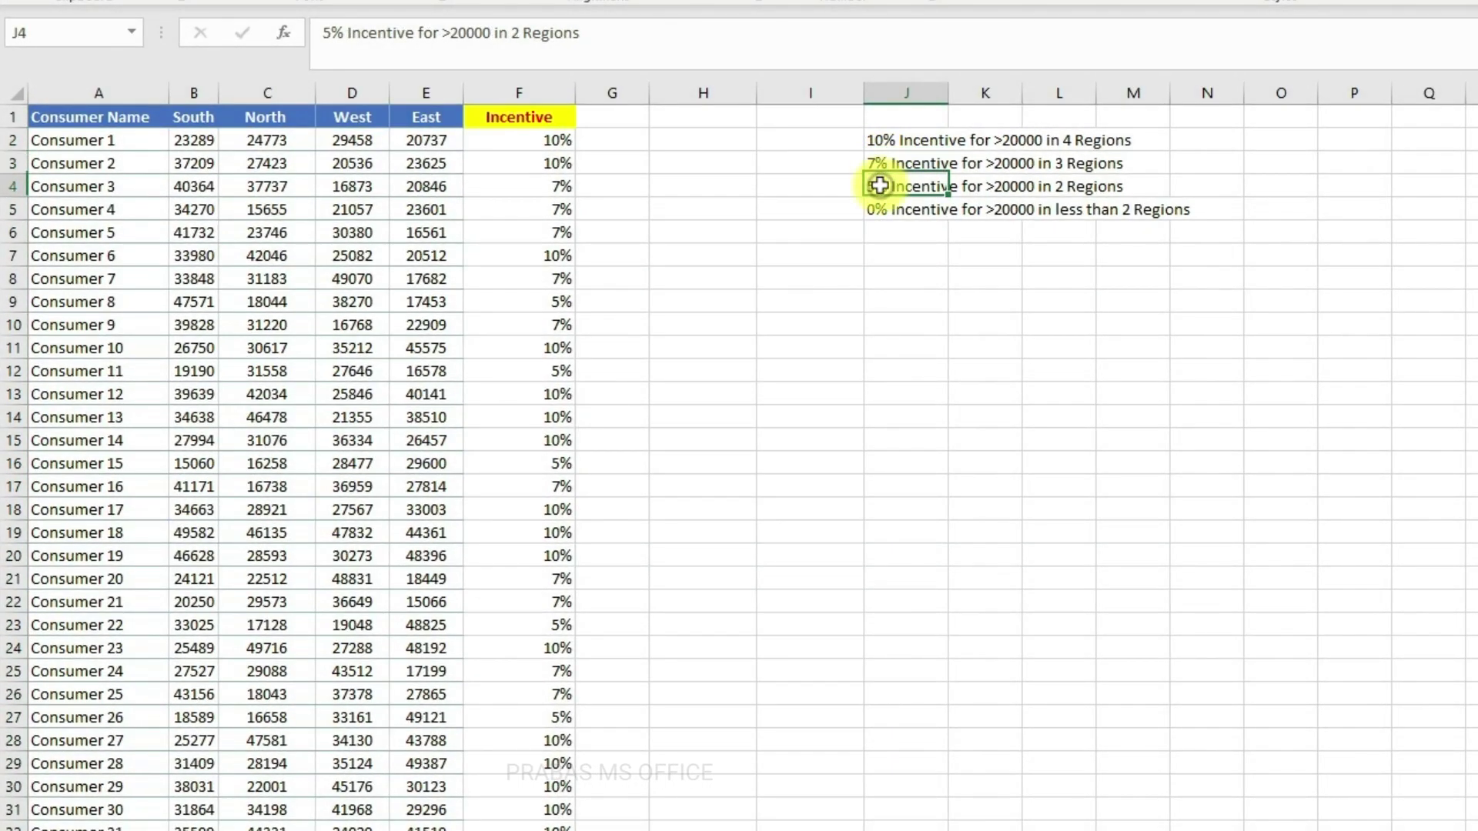
left_click(423, 117)
left_click_drag(250, 113, 315, 108)
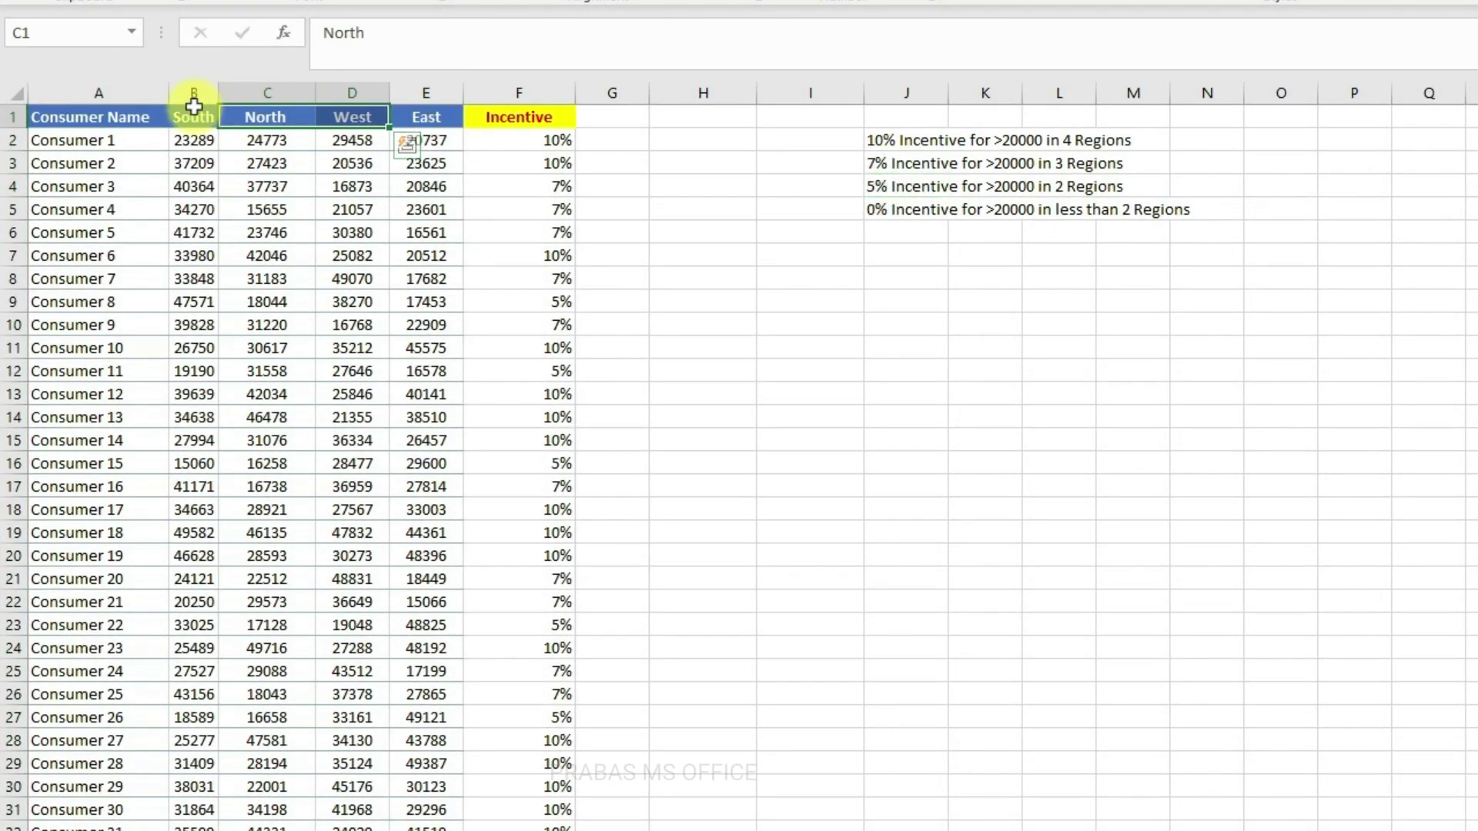
left_click(872, 185)
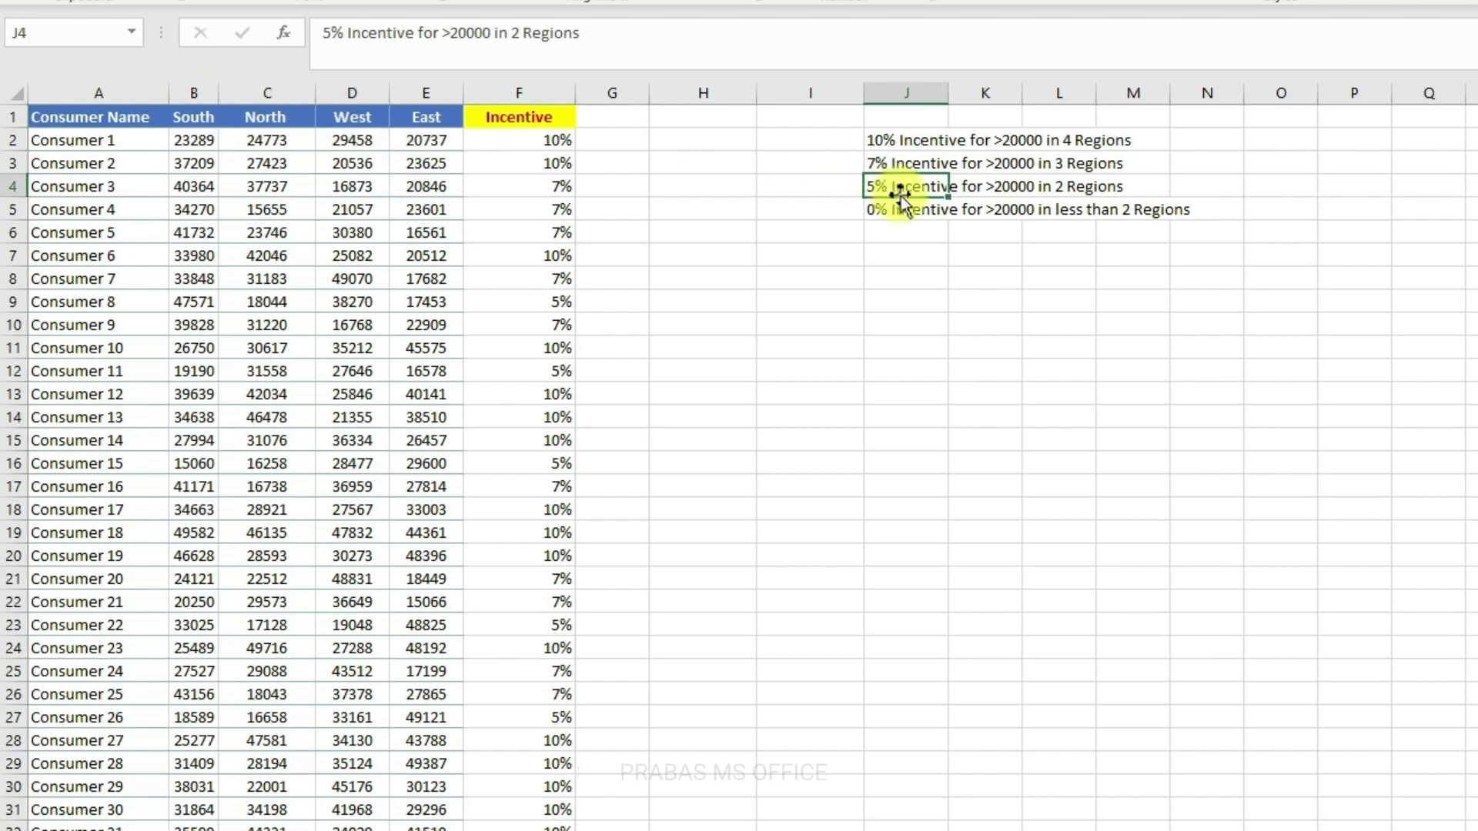
left_click(874, 209)
mouse_move(878, 194)
left_mouse_down()
mouse_move(875, 143)
mouse_move(897, 208)
left_mouse_up()
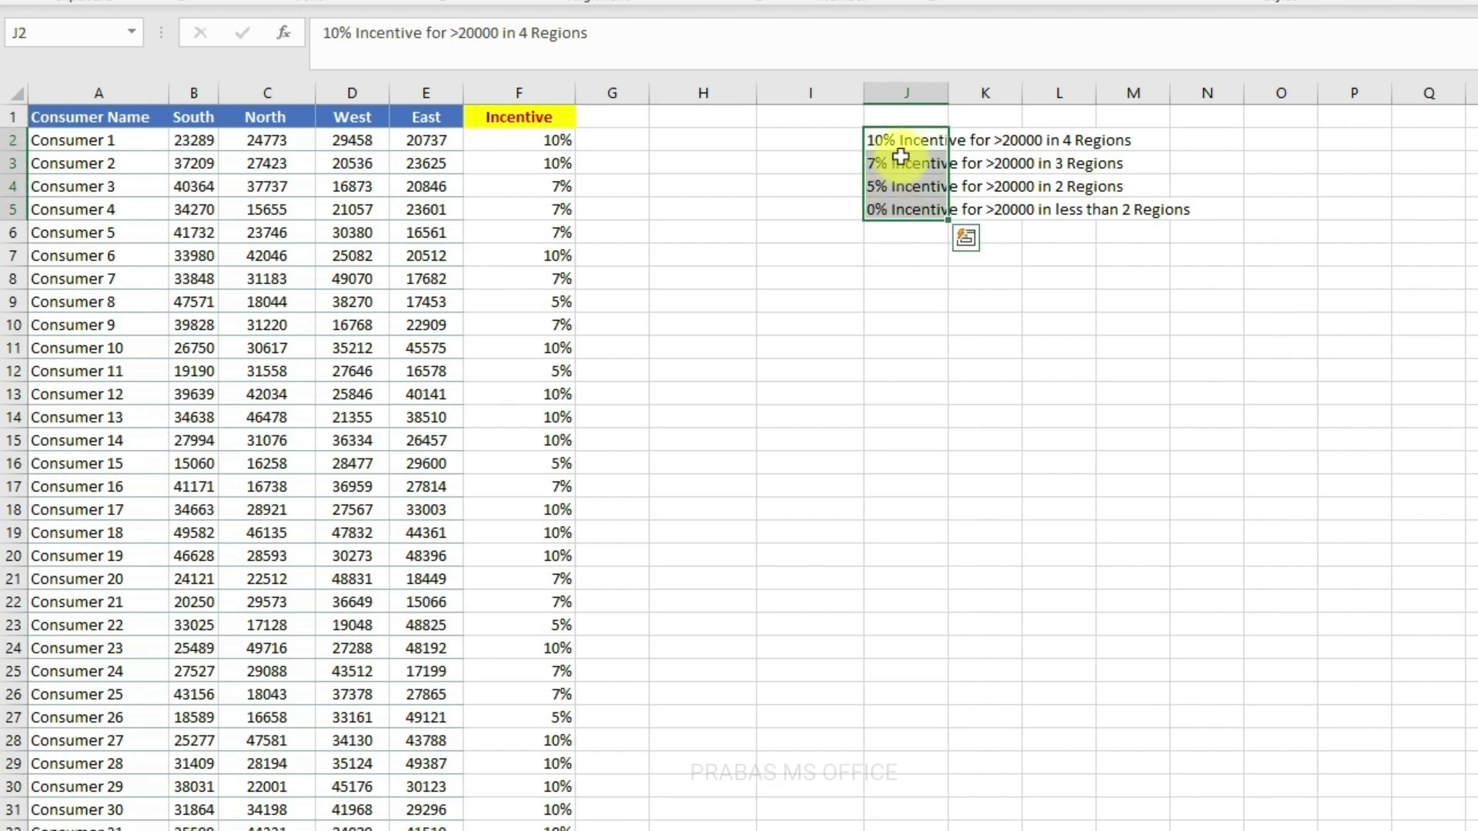
Examine the nested IF formula in F2, including each repeated COUNTIF(B2:E2,">"&20000) test and its matching percentage.
left_click(540, 146)
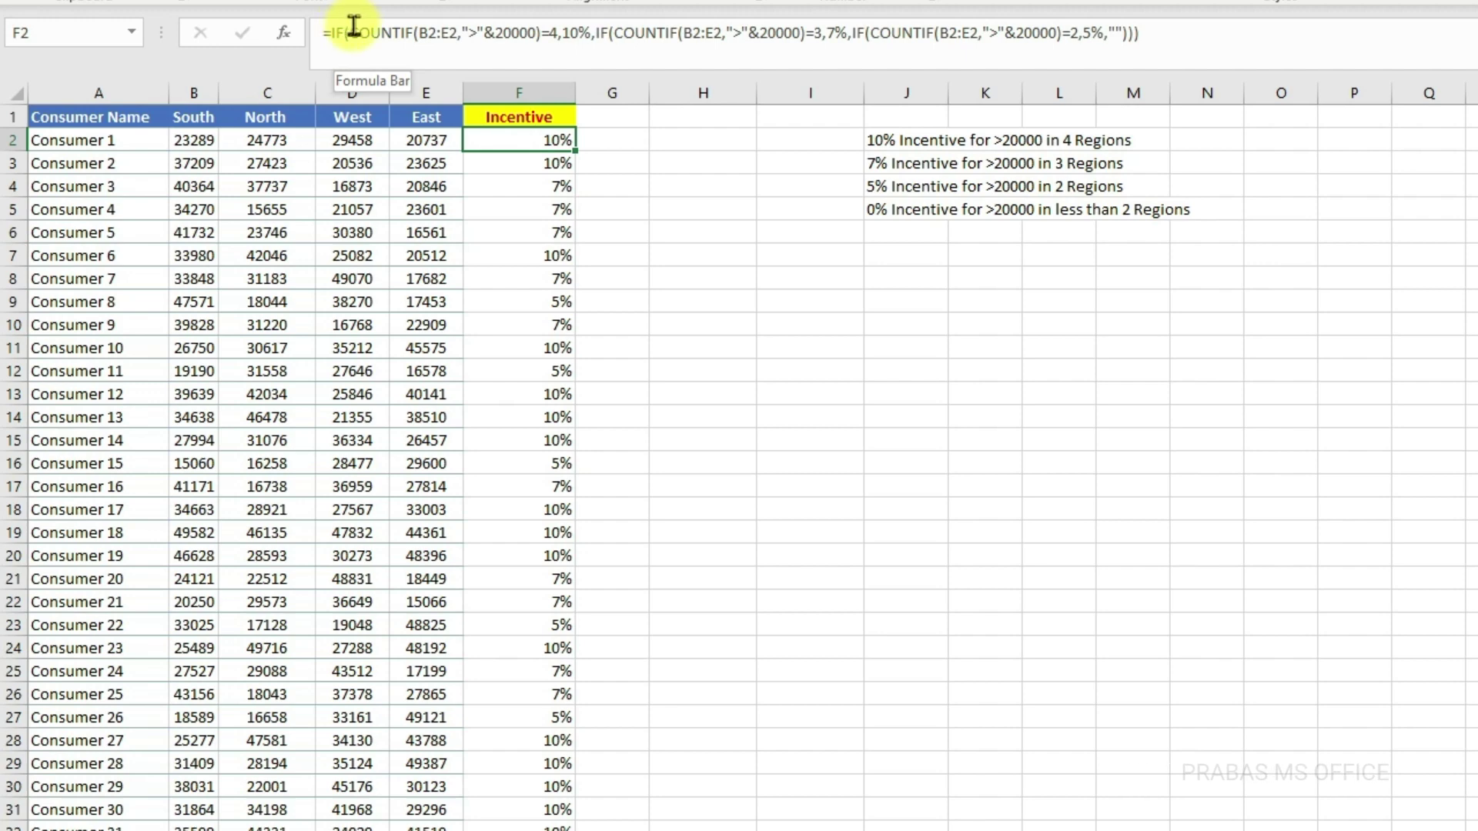
left_click_drag(350, 33, 541, 32)
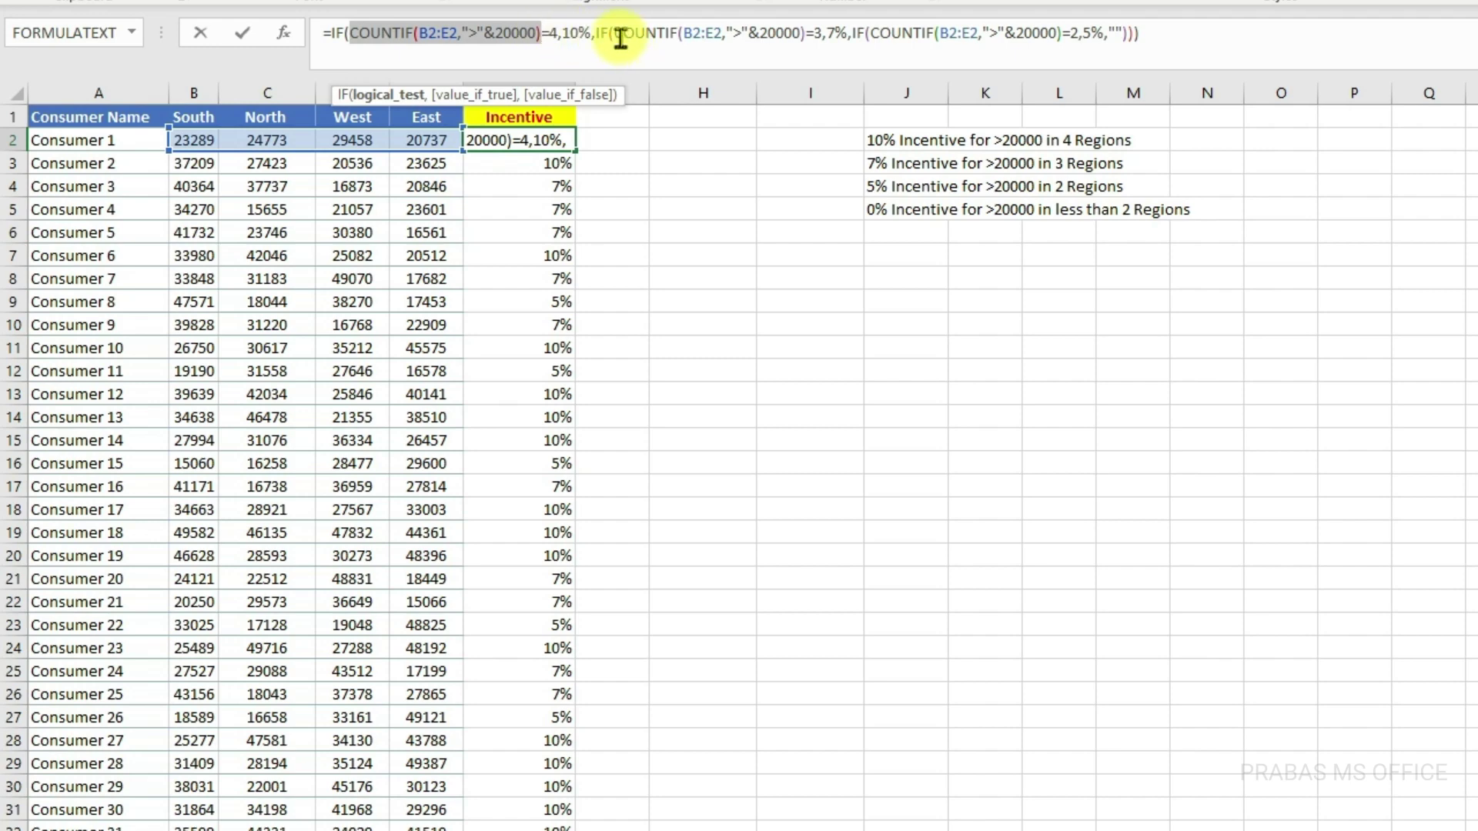
left_click_drag(621, 34, 1063, 34)
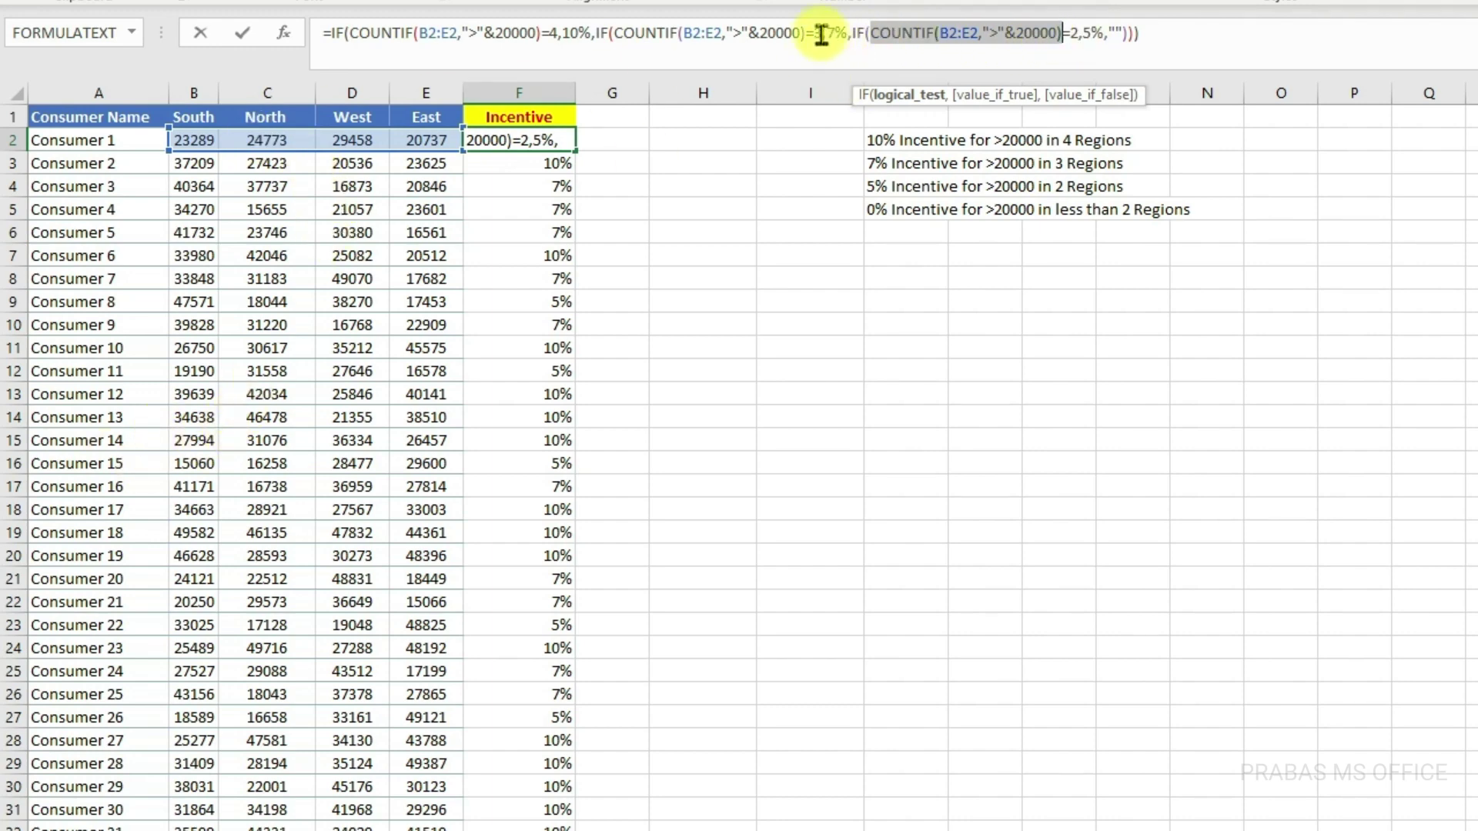
left_click_drag(827, 34, 848, 35)
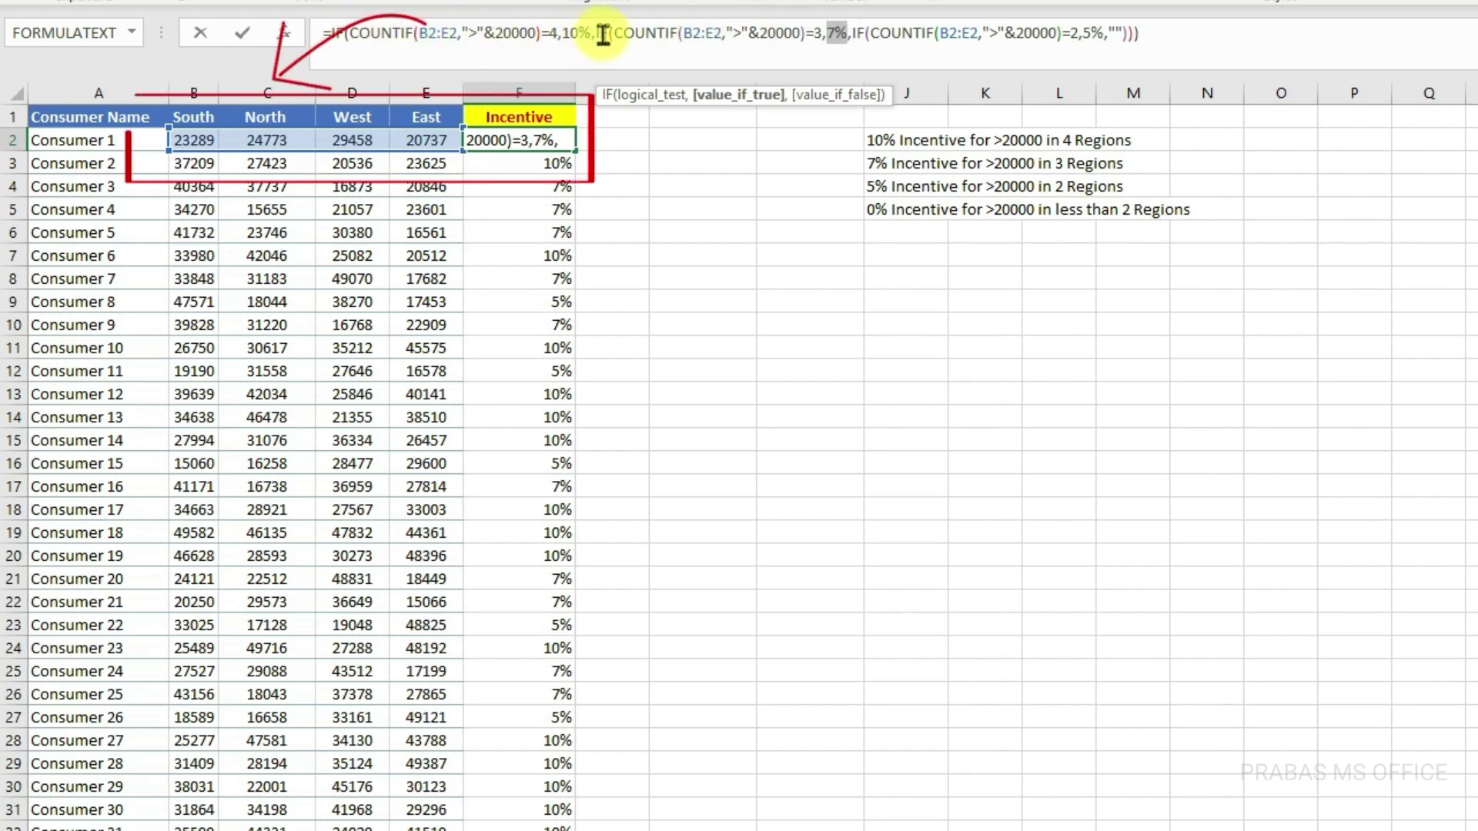
left_click_drag(614, 35, 760, 35)
left_click(834, 32)
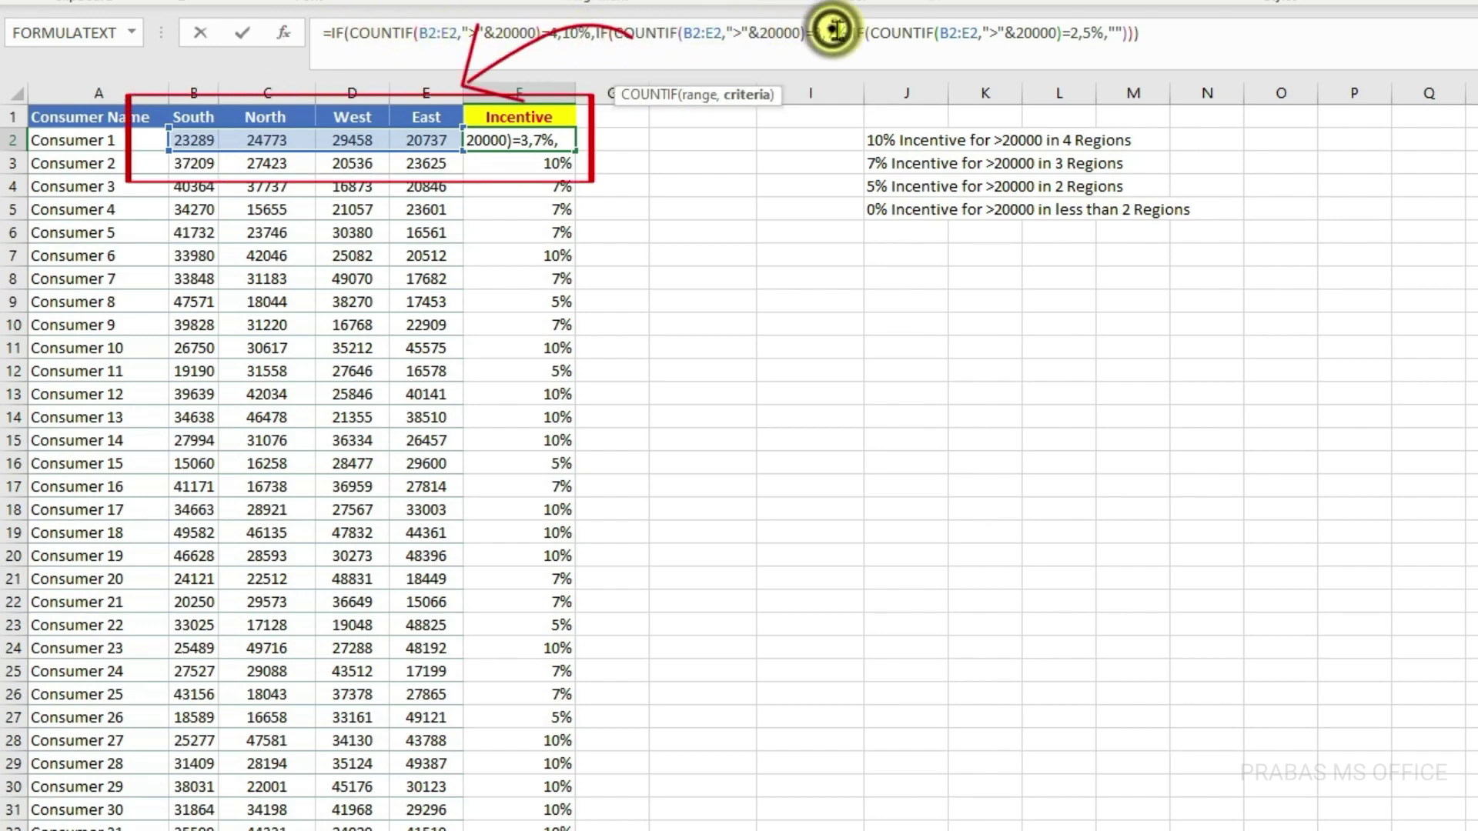
left_click_drag(892, 35, 1077, 34)
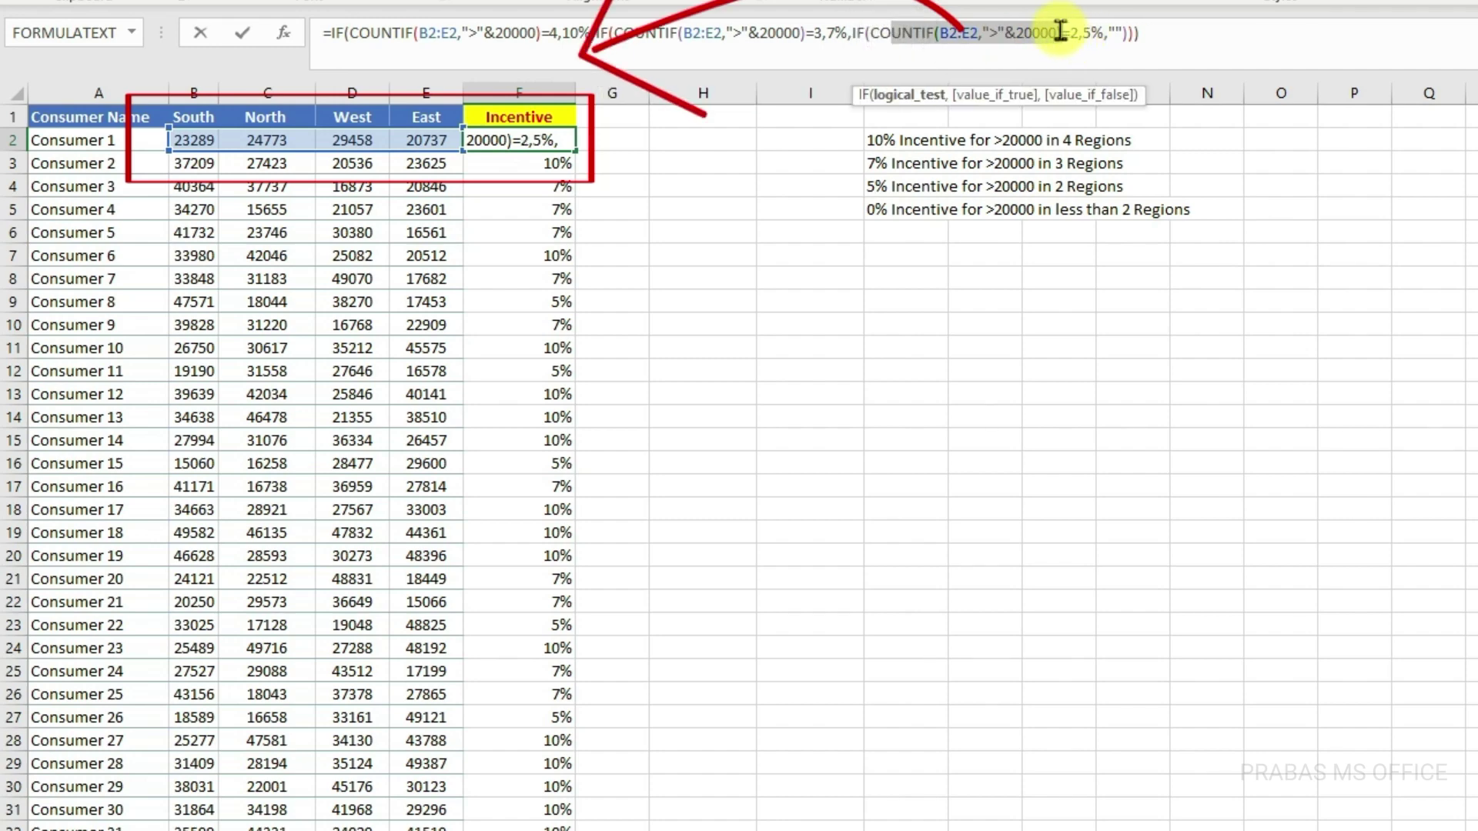
left_click(1071, 34)
left_click(1076, 34)
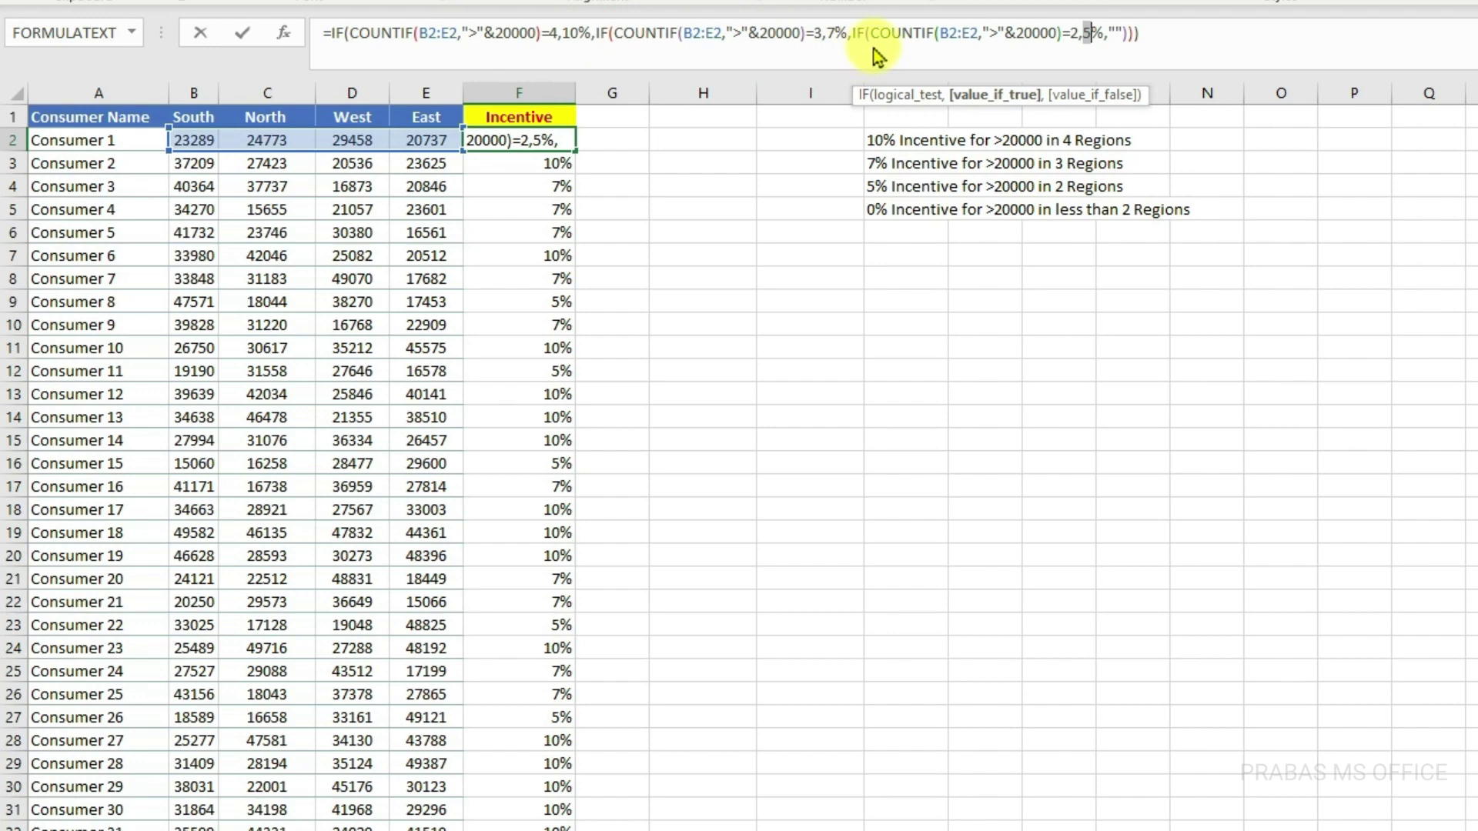
Copy the complete nested IF formula text from F2 into G2 with its references unchanged, and widen column G.
left_click_drag(350, 34, 538, 39)
key("Escape")
key("F2")
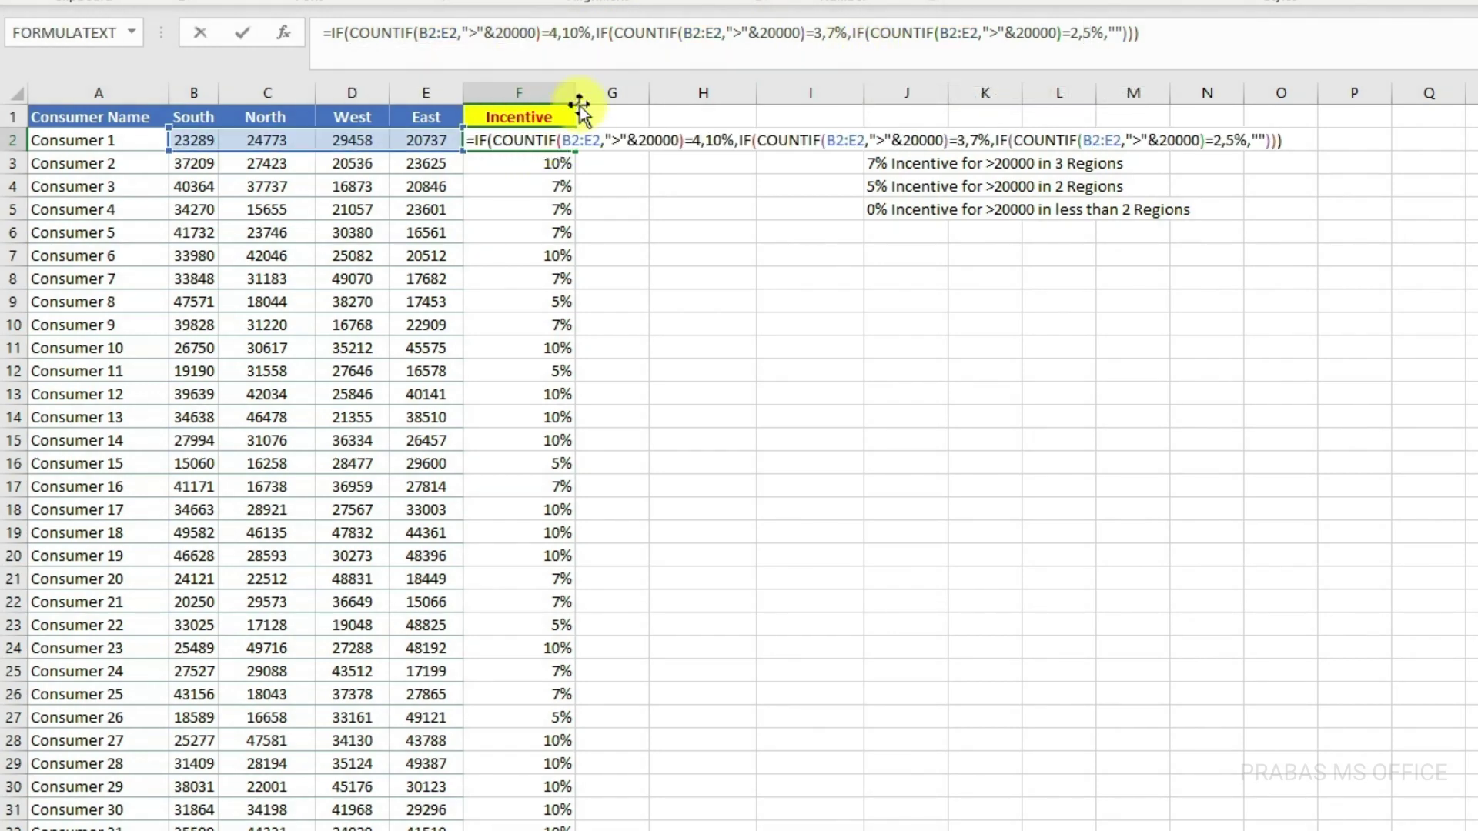
key("shift+Home")
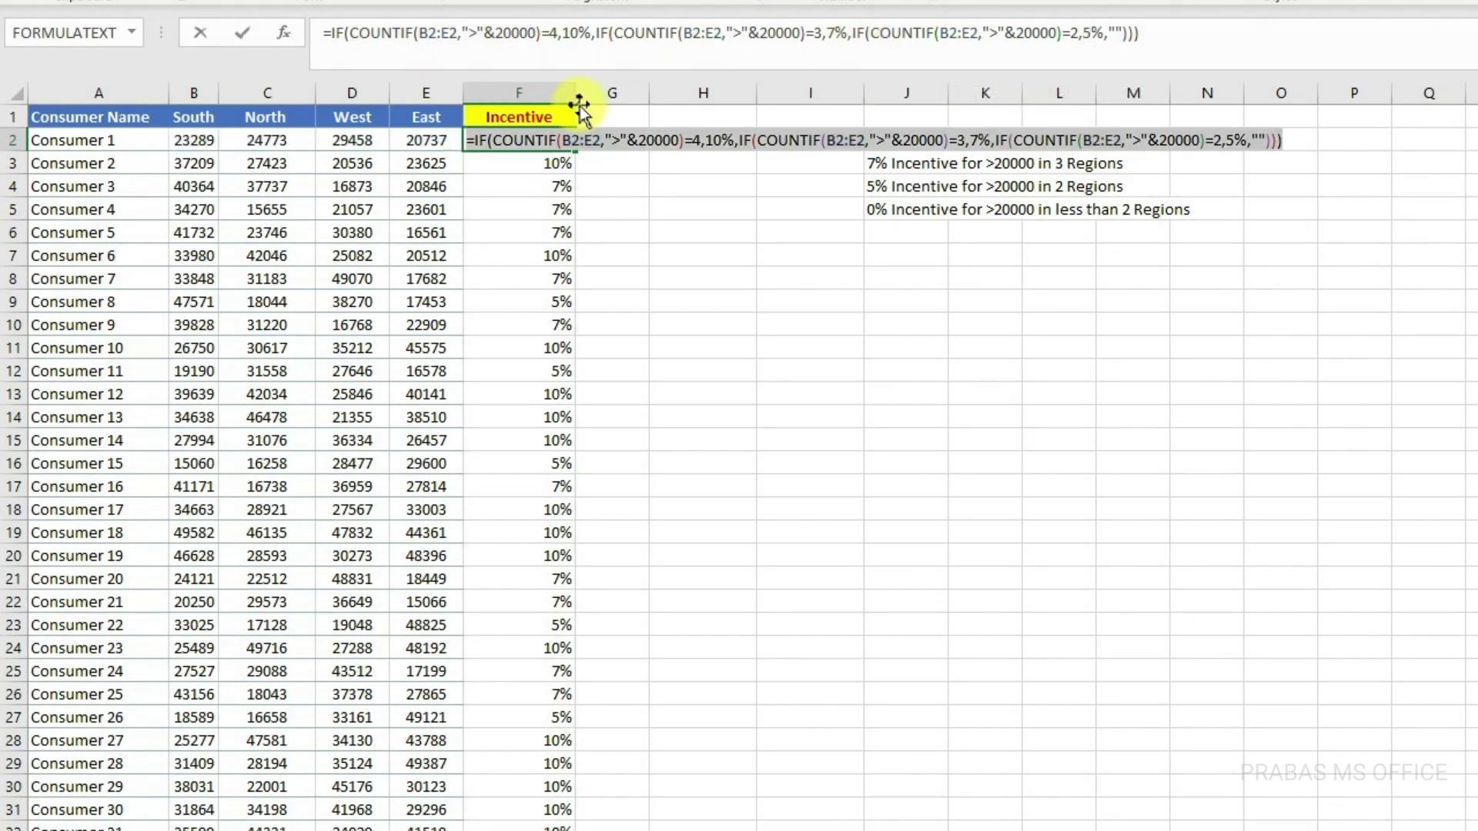
key("ctrl+c")
key("Escape")
double_click(613, 139)
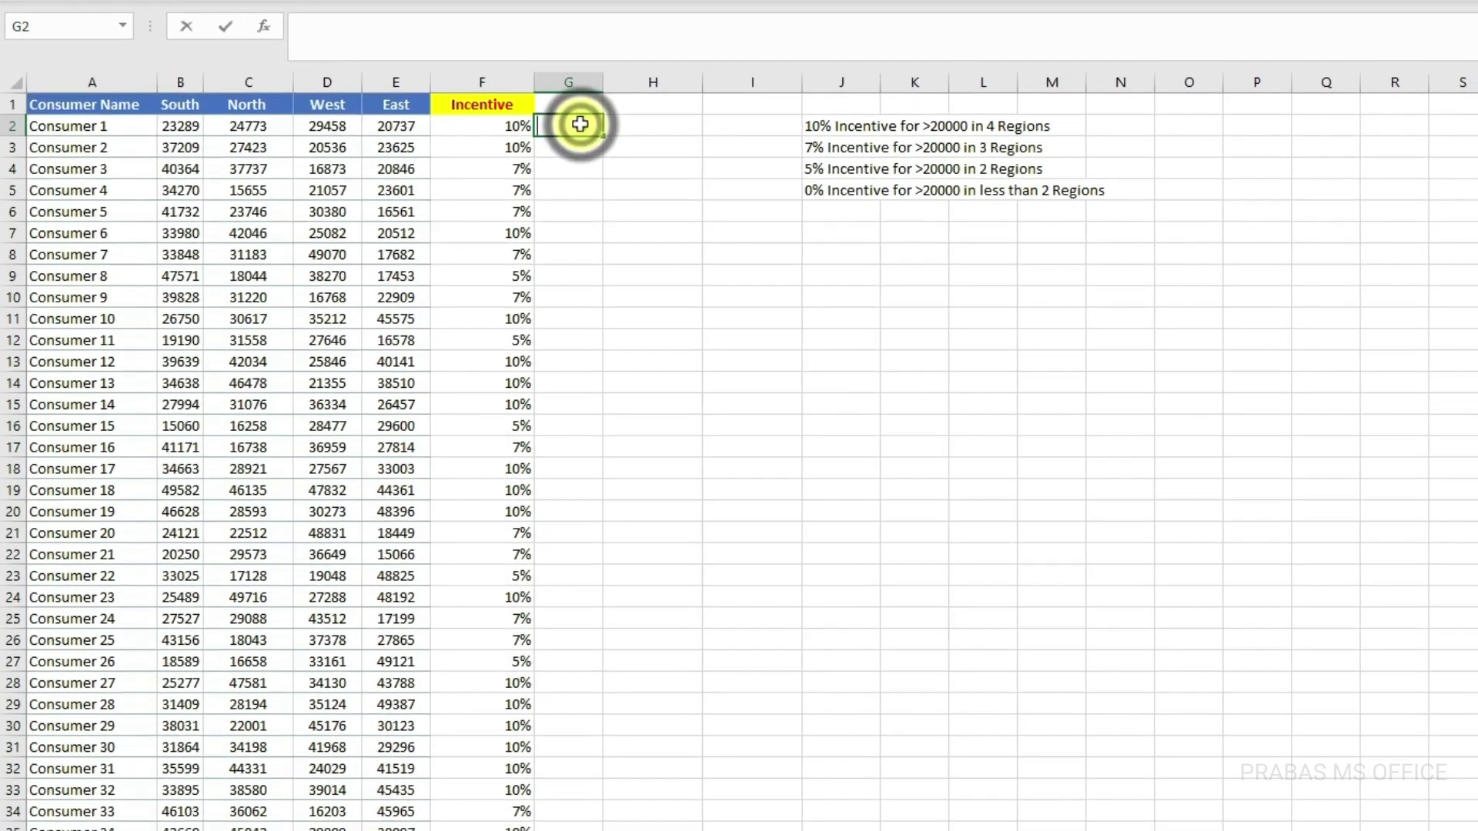
key("ctrl+v")
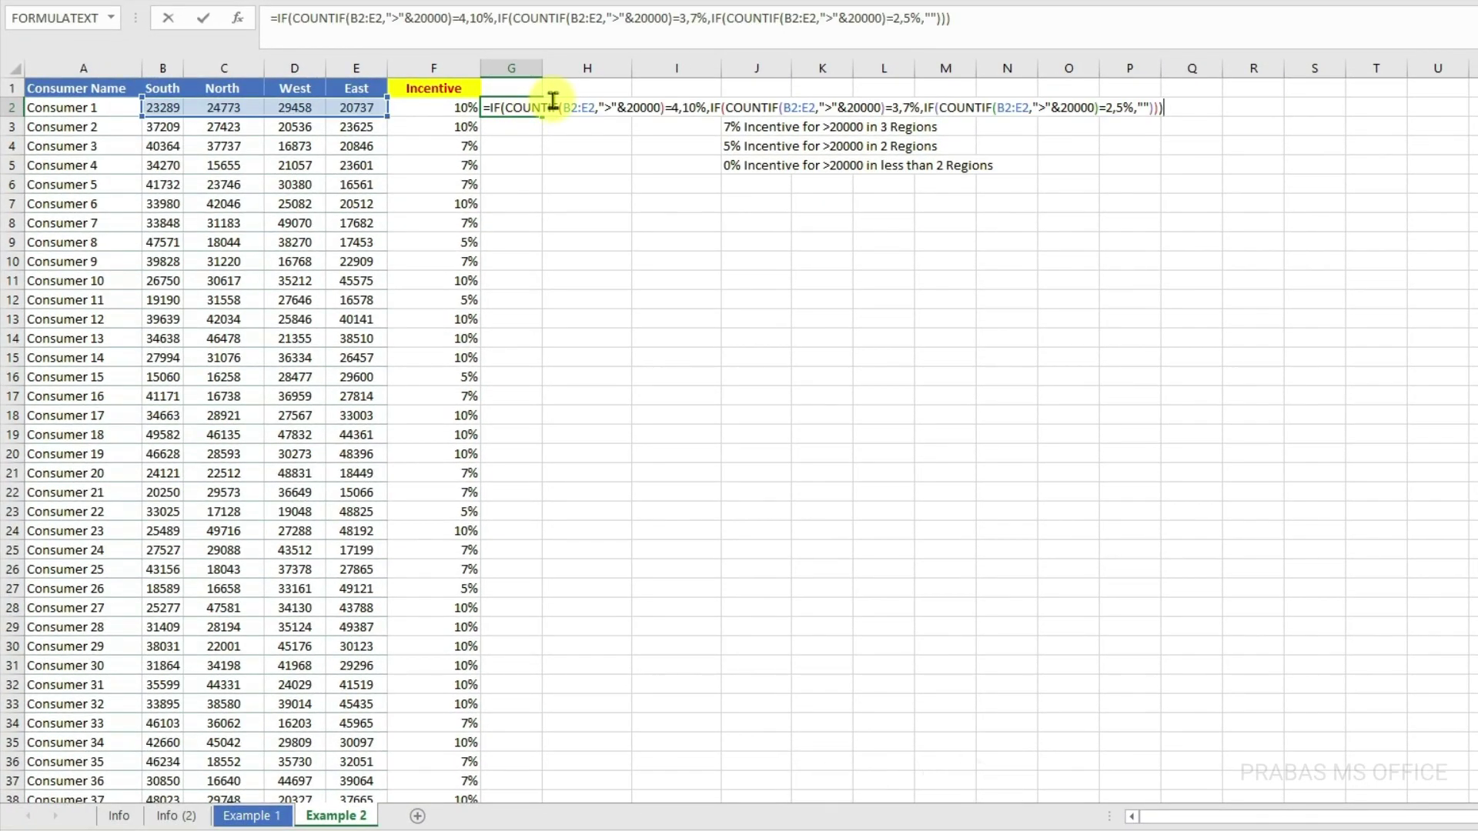
key("Return")
left_click_drag(547, 58, 627, 59)
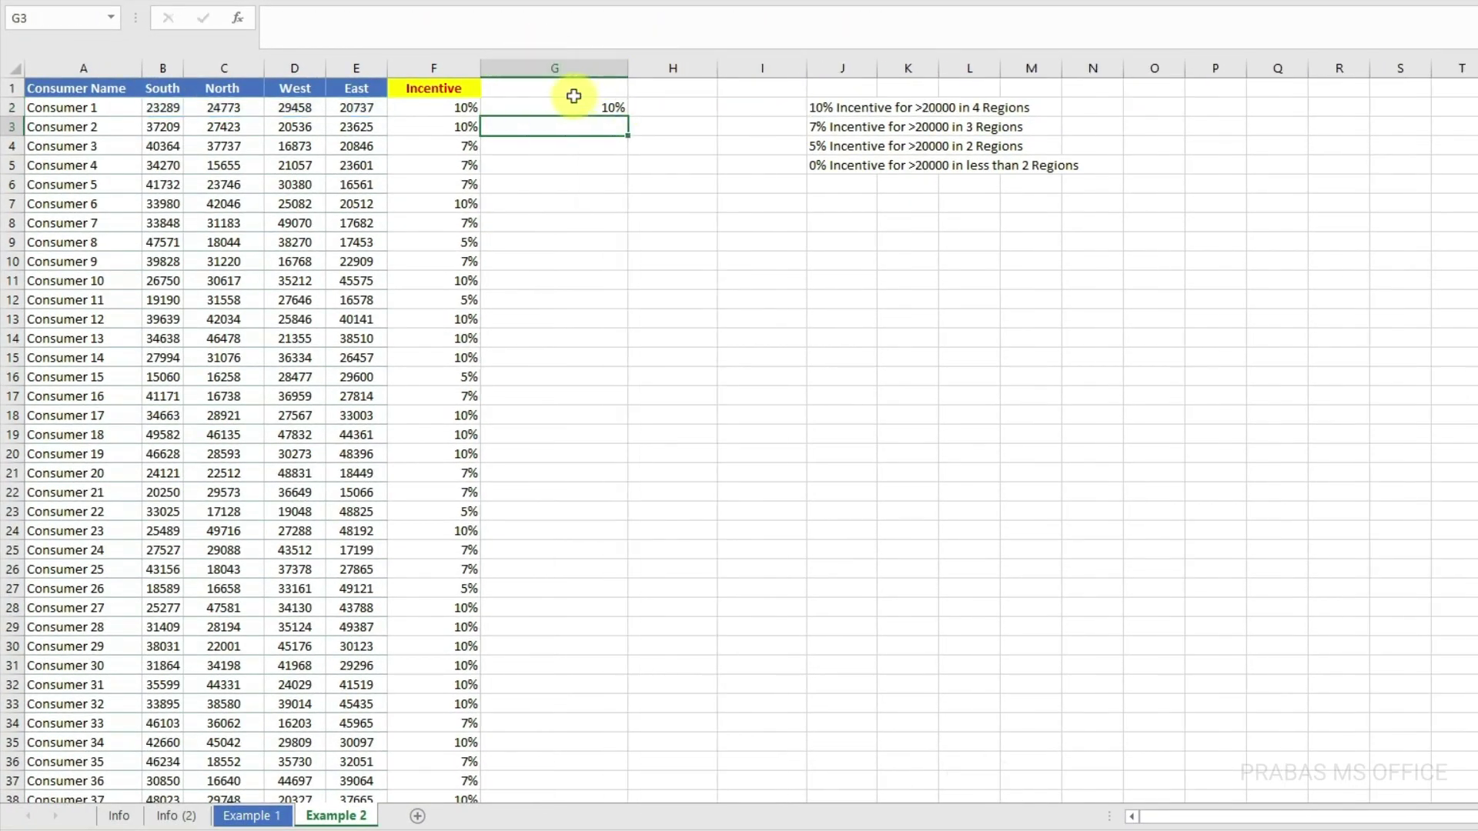
Wrap the nested IF in G2 in a LET function that defines x as COUNTIF(B2:E2,">"&20000).
double_click(567, 107)
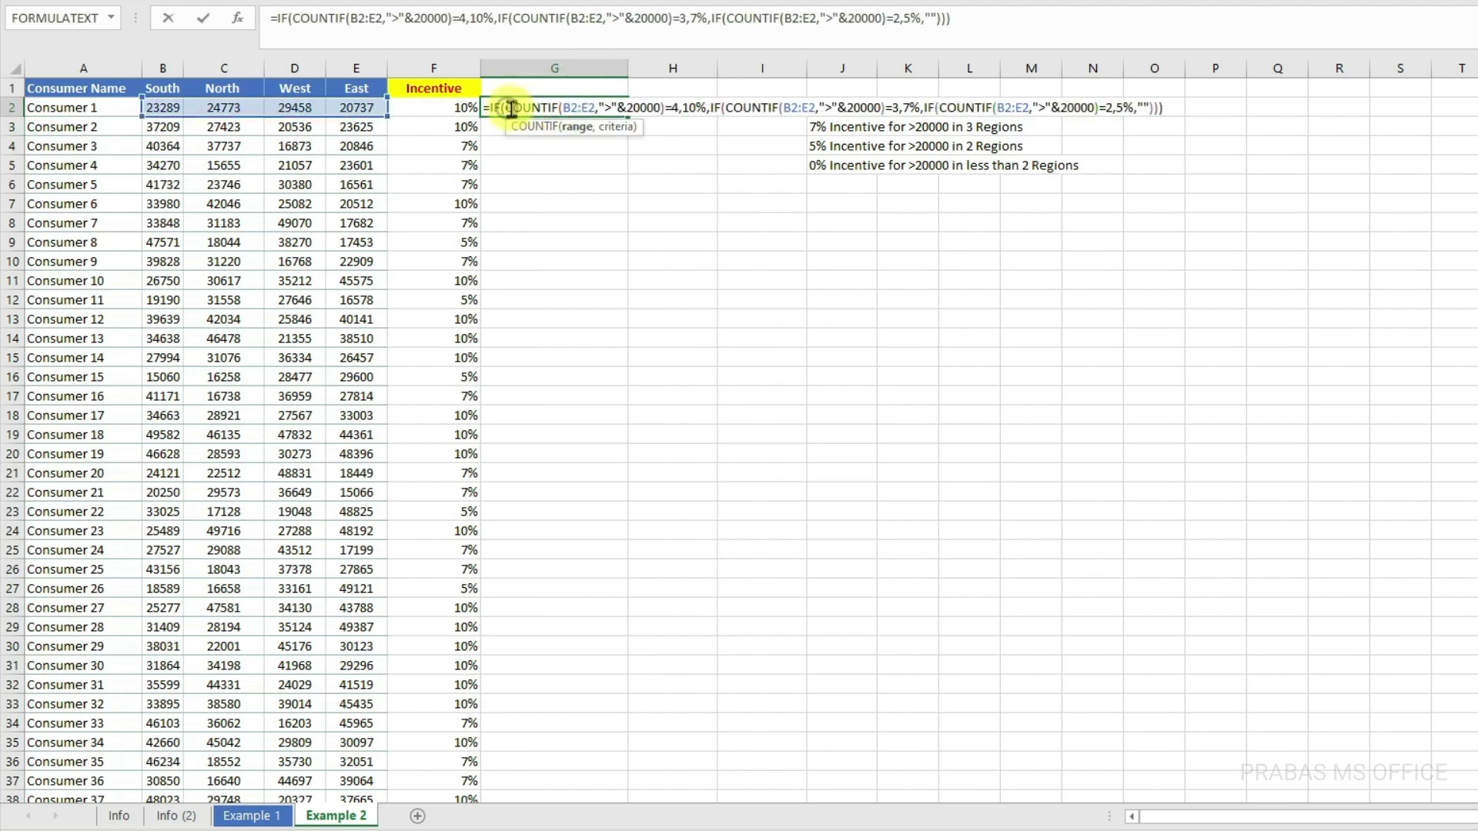
left_click_drag(512, 108, 665, 108)
key("ctrl+c")
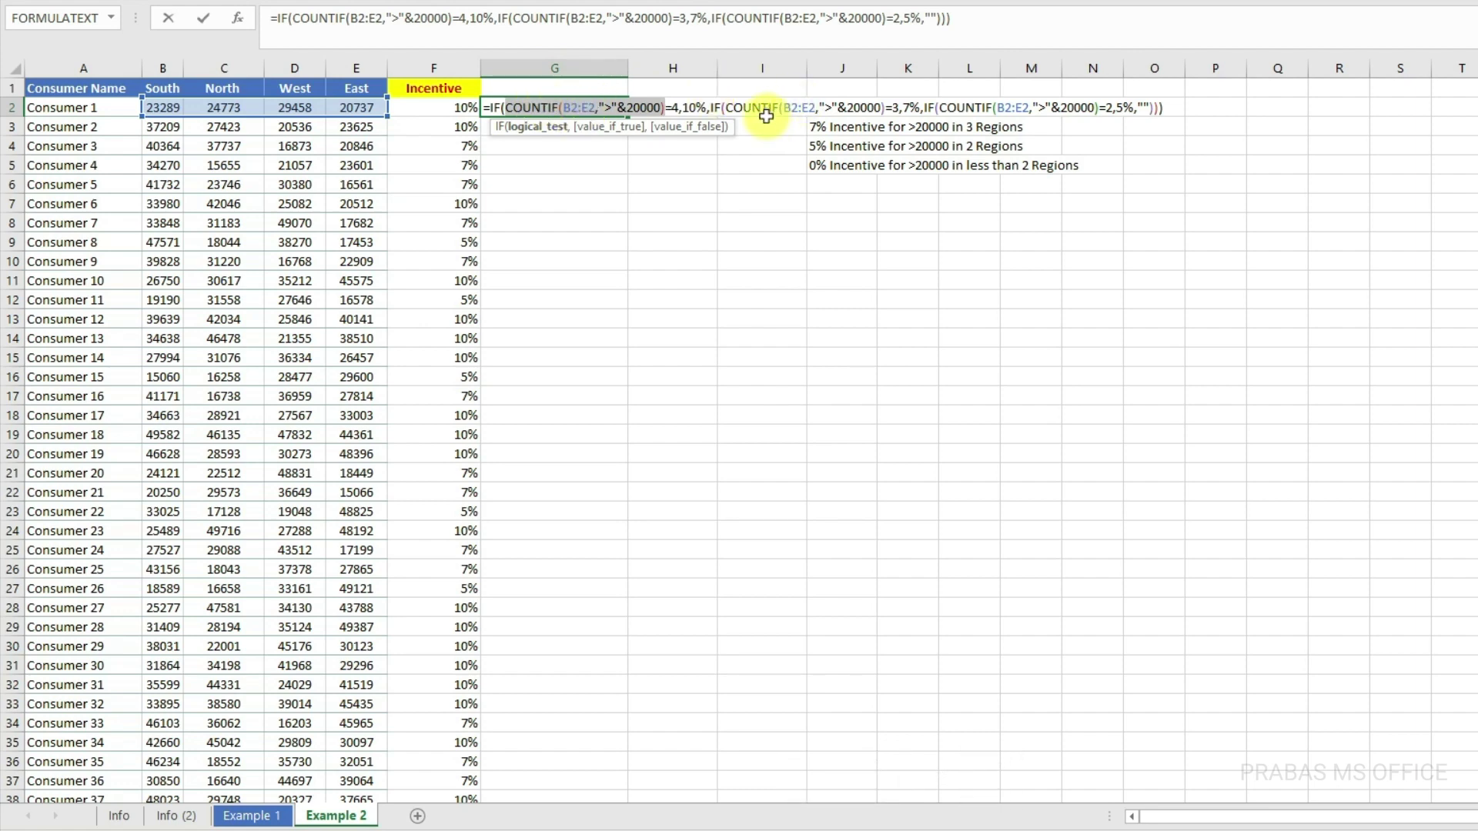
left_click(491, 110)
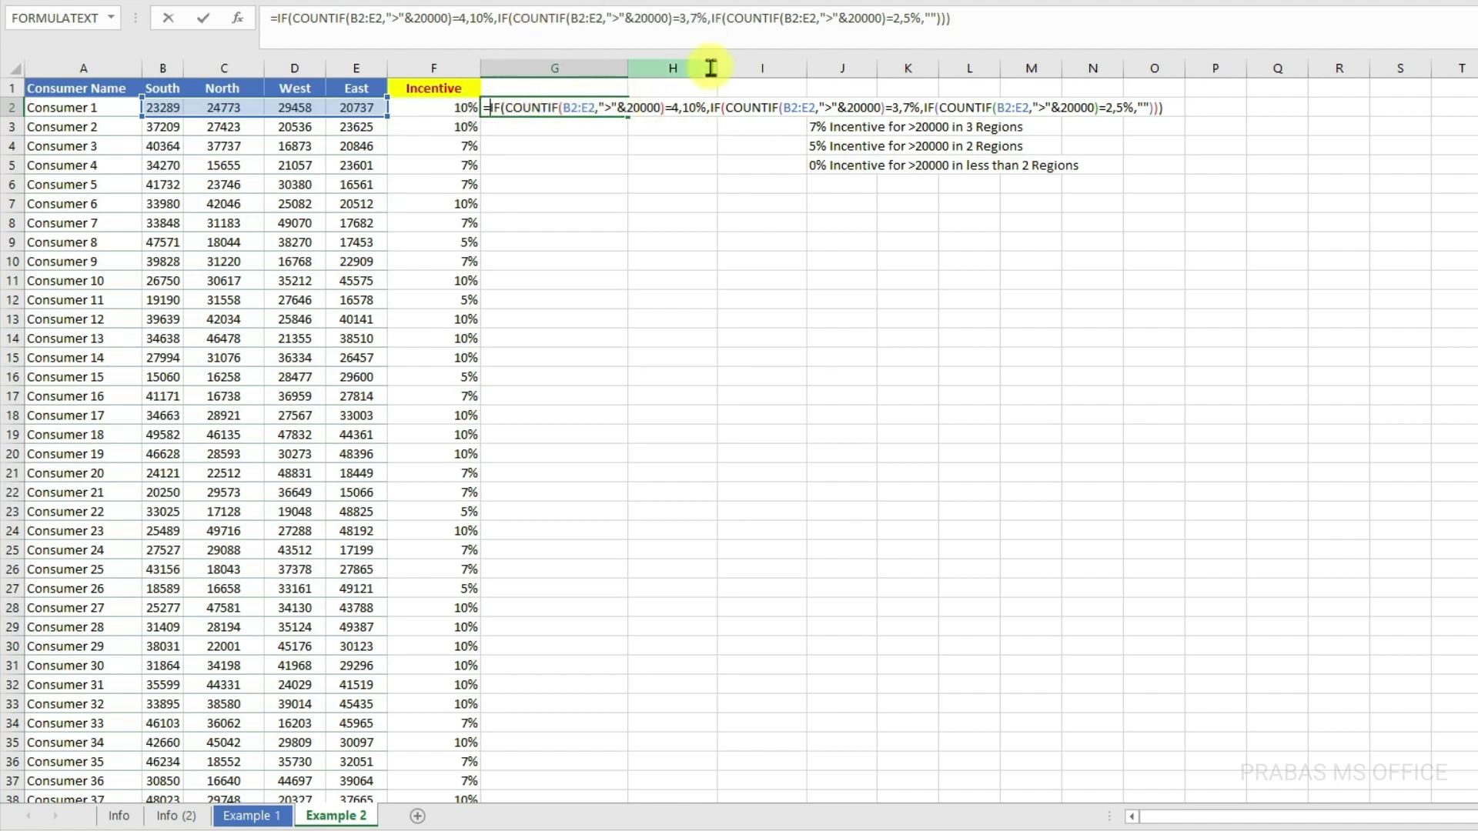
type("LET(")
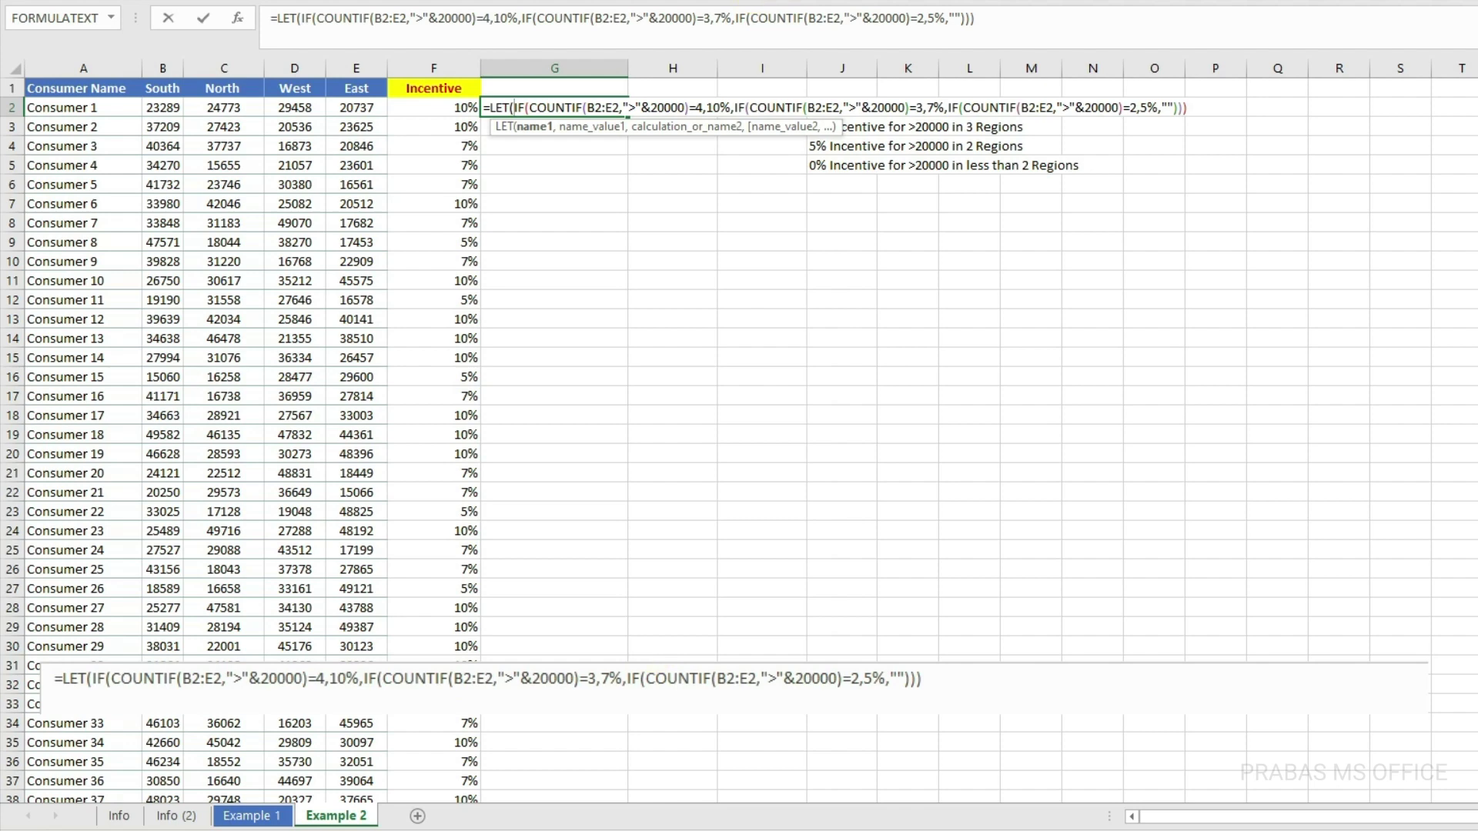
type("x")
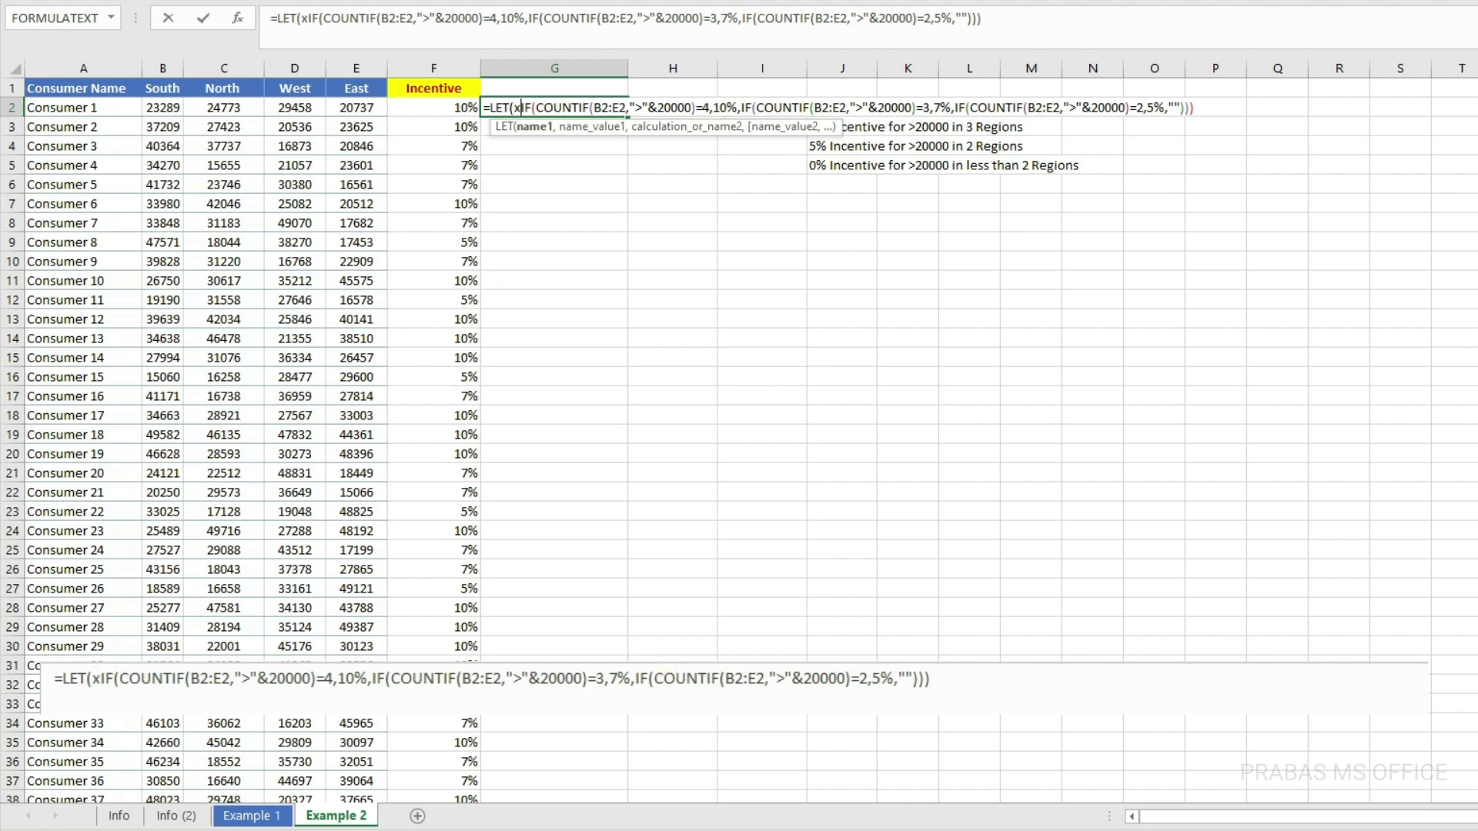
left_click_drag(536, 109, 695, 109)
left_click(520, 108)
type(",")
key("ctrl+v")
type(",")
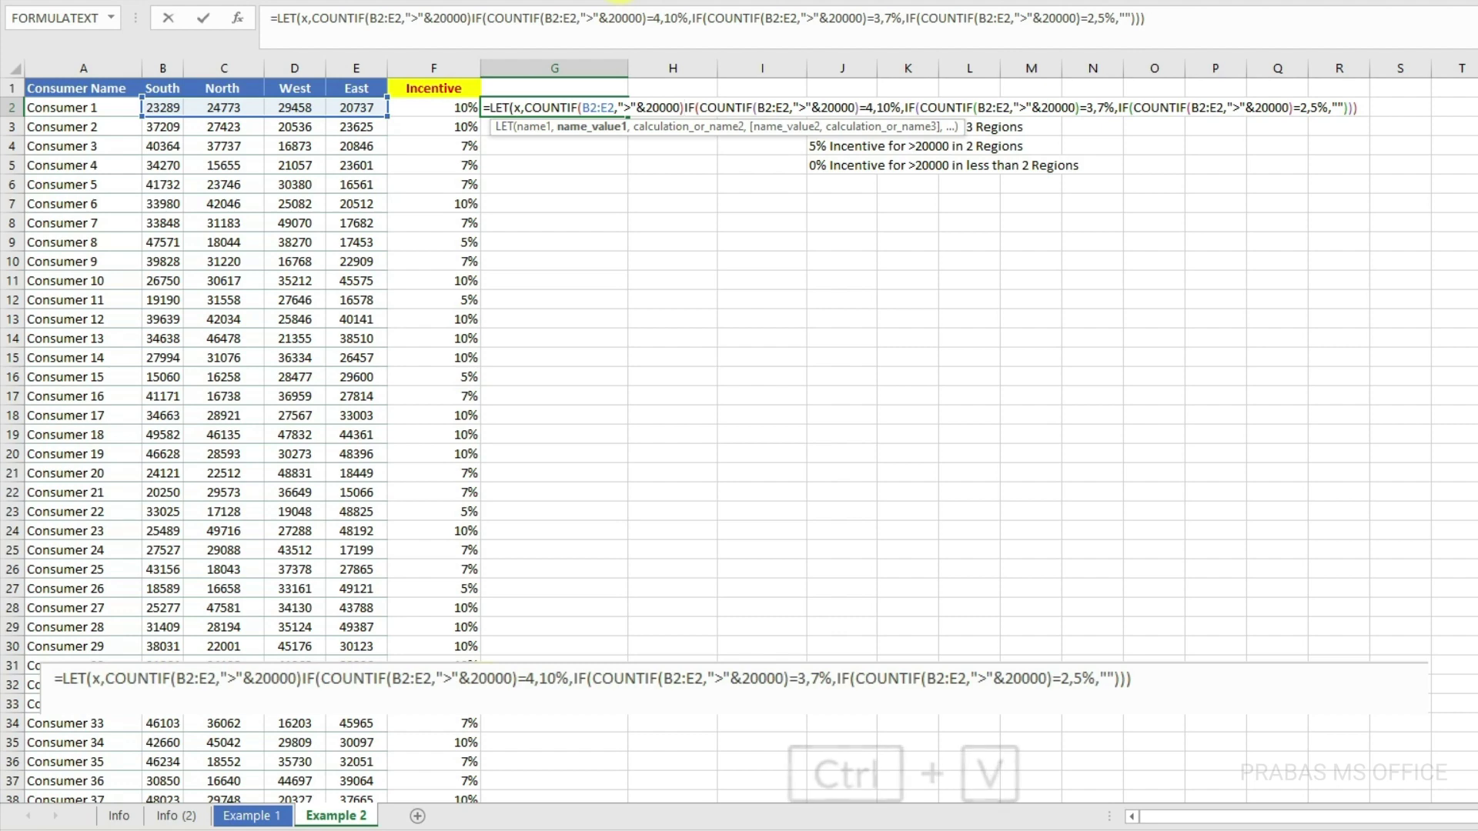
Replace the three COUNTIF expressions inside G2's nested IF with x, giving the tests x=4, x=3 and x=2.
left_click(522, 108)
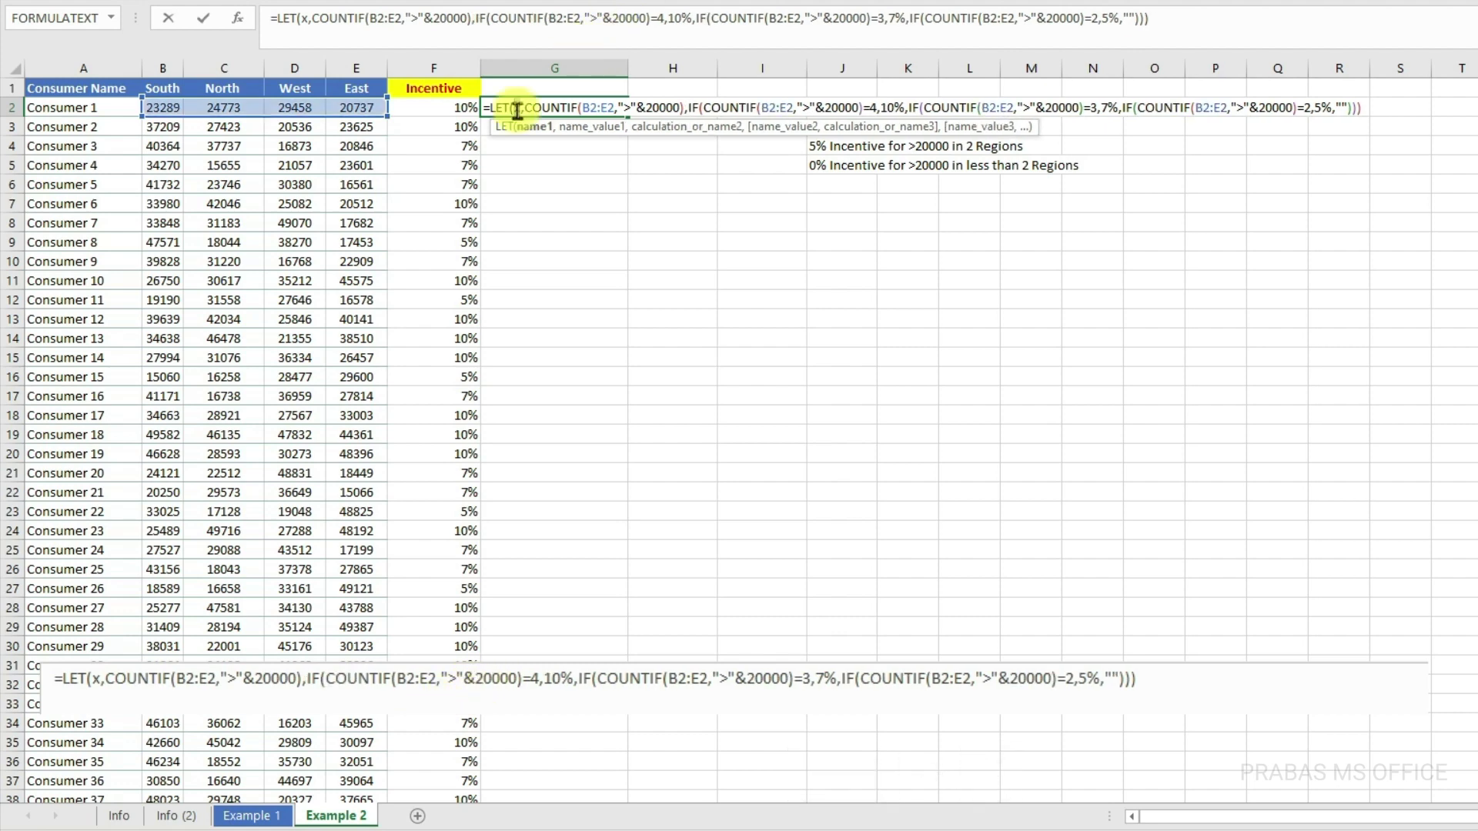
left_click_drag(527, 109, 671, 108)
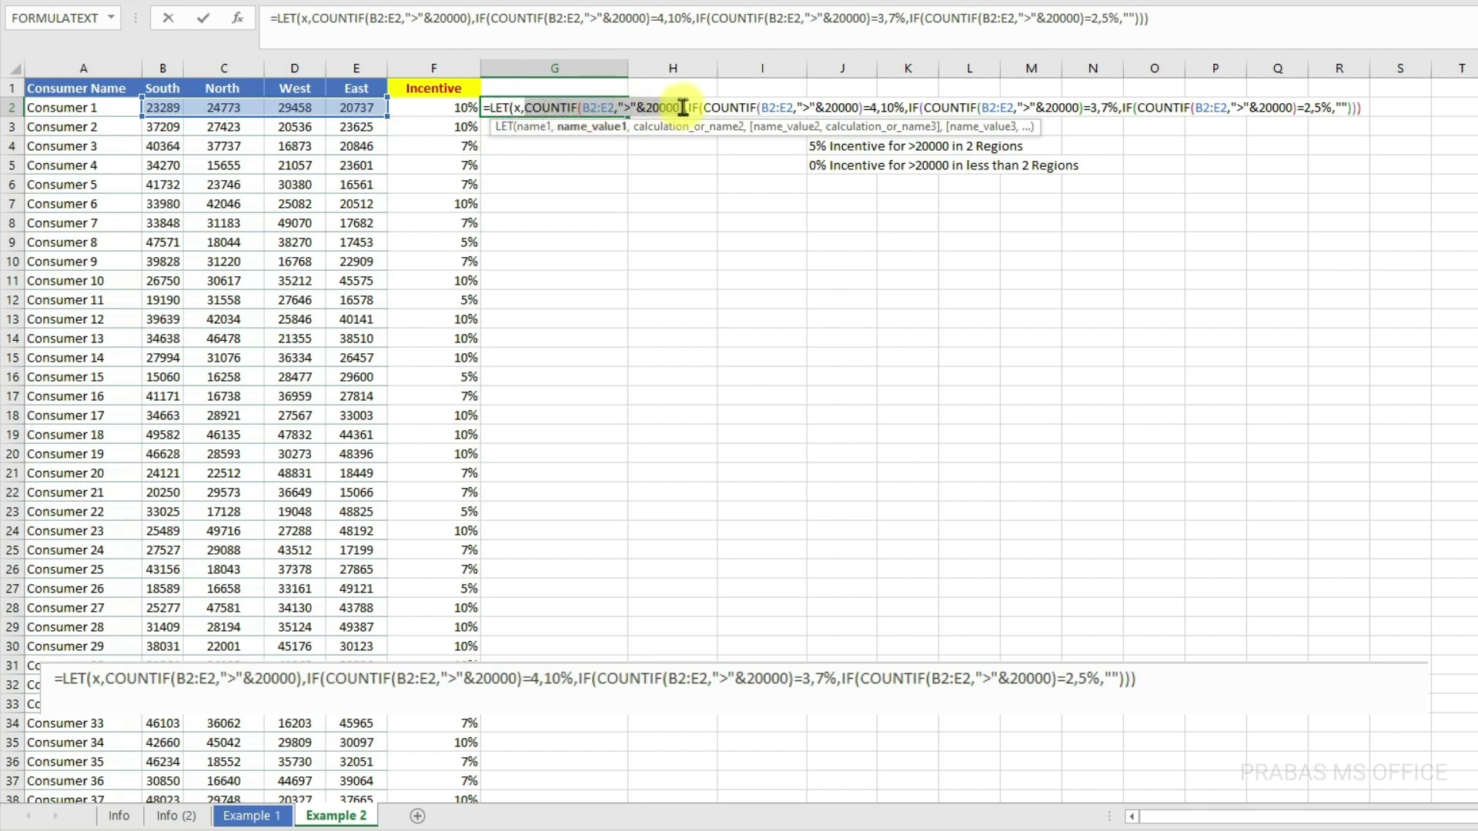
left_click(687, 107)
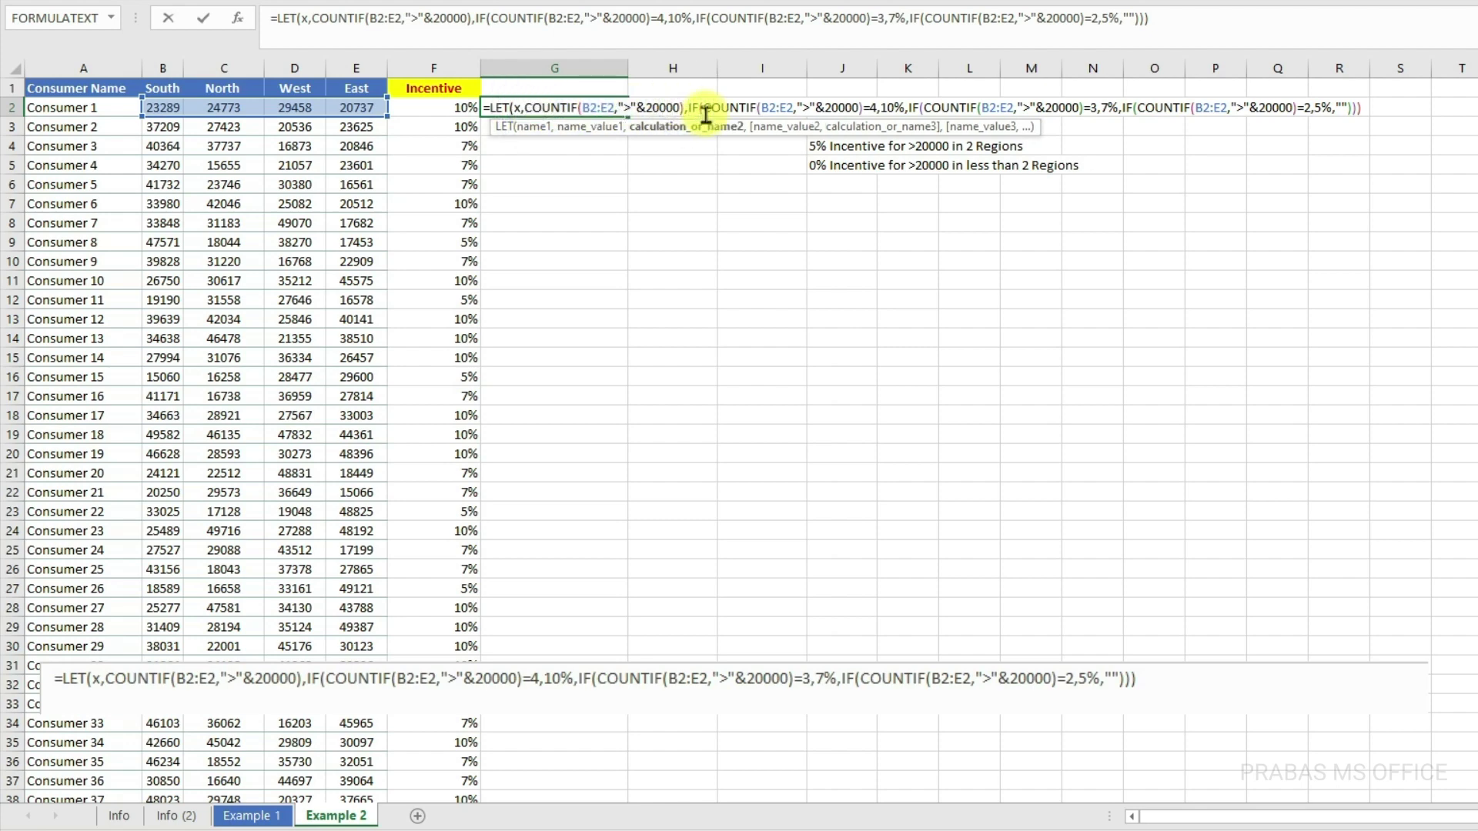
left_click_drag(703, 107, 861, 109)
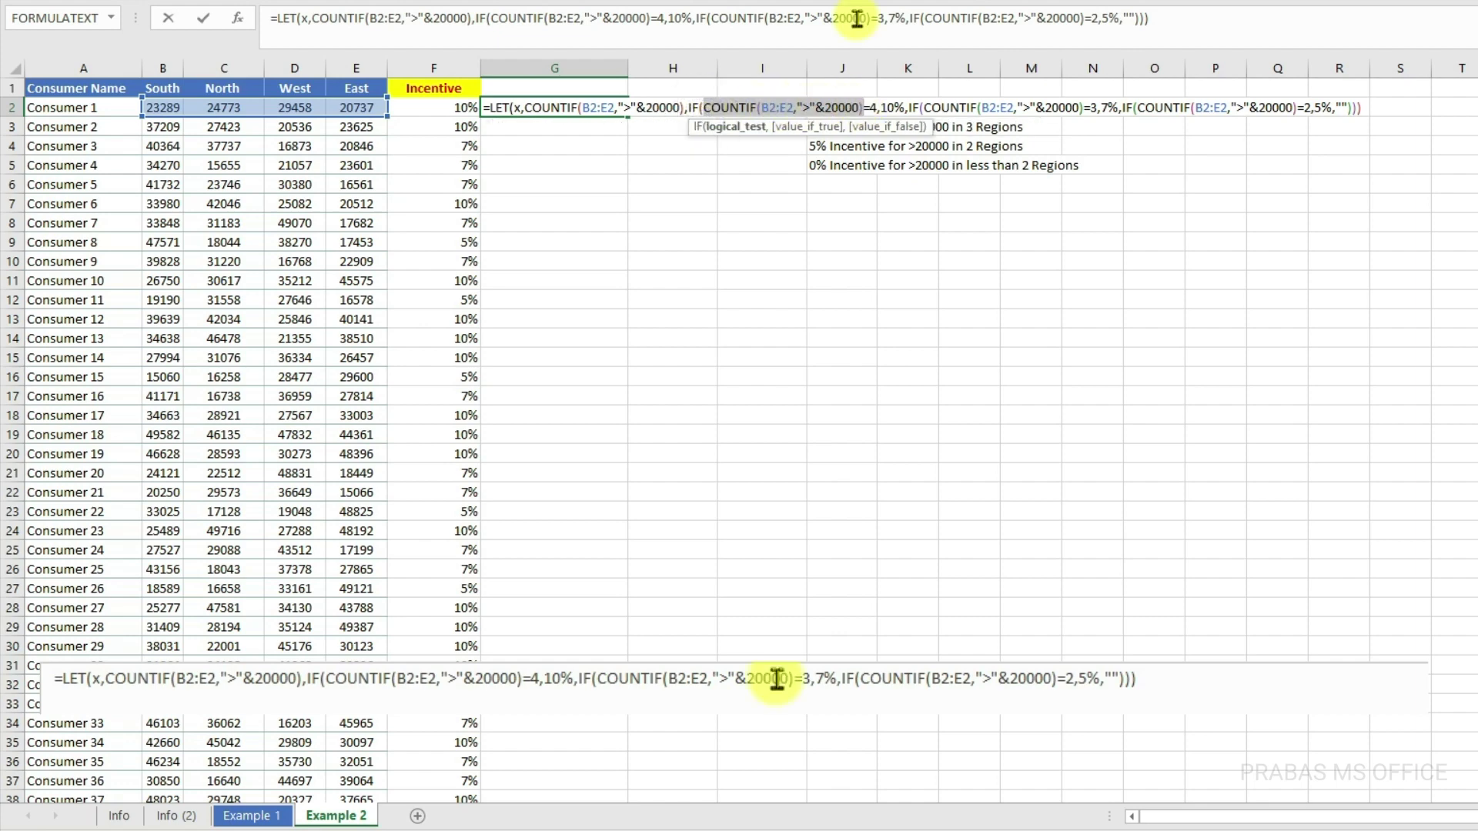
key("Delete")
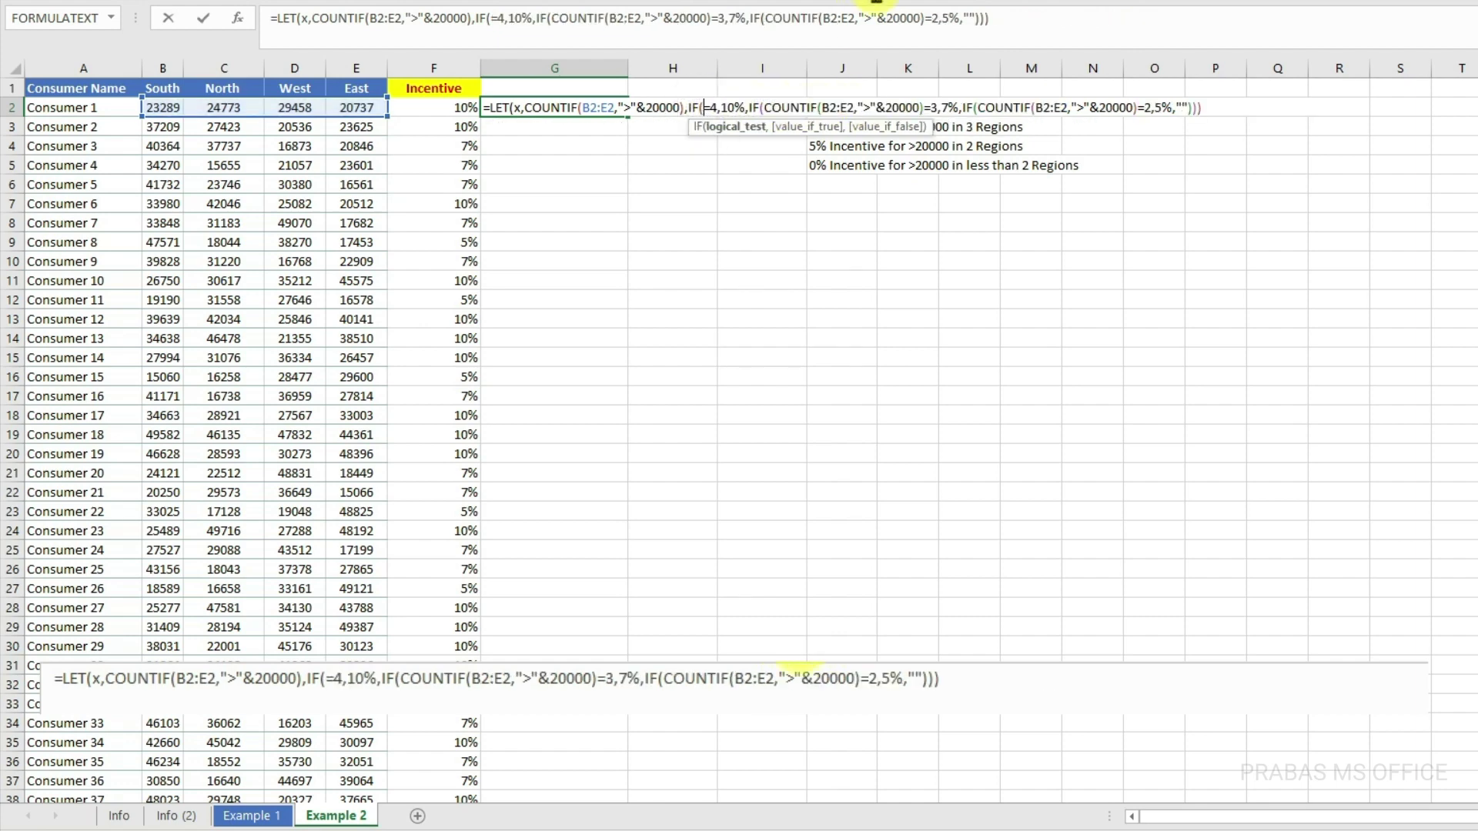
type("x")
left_click(798, 108)
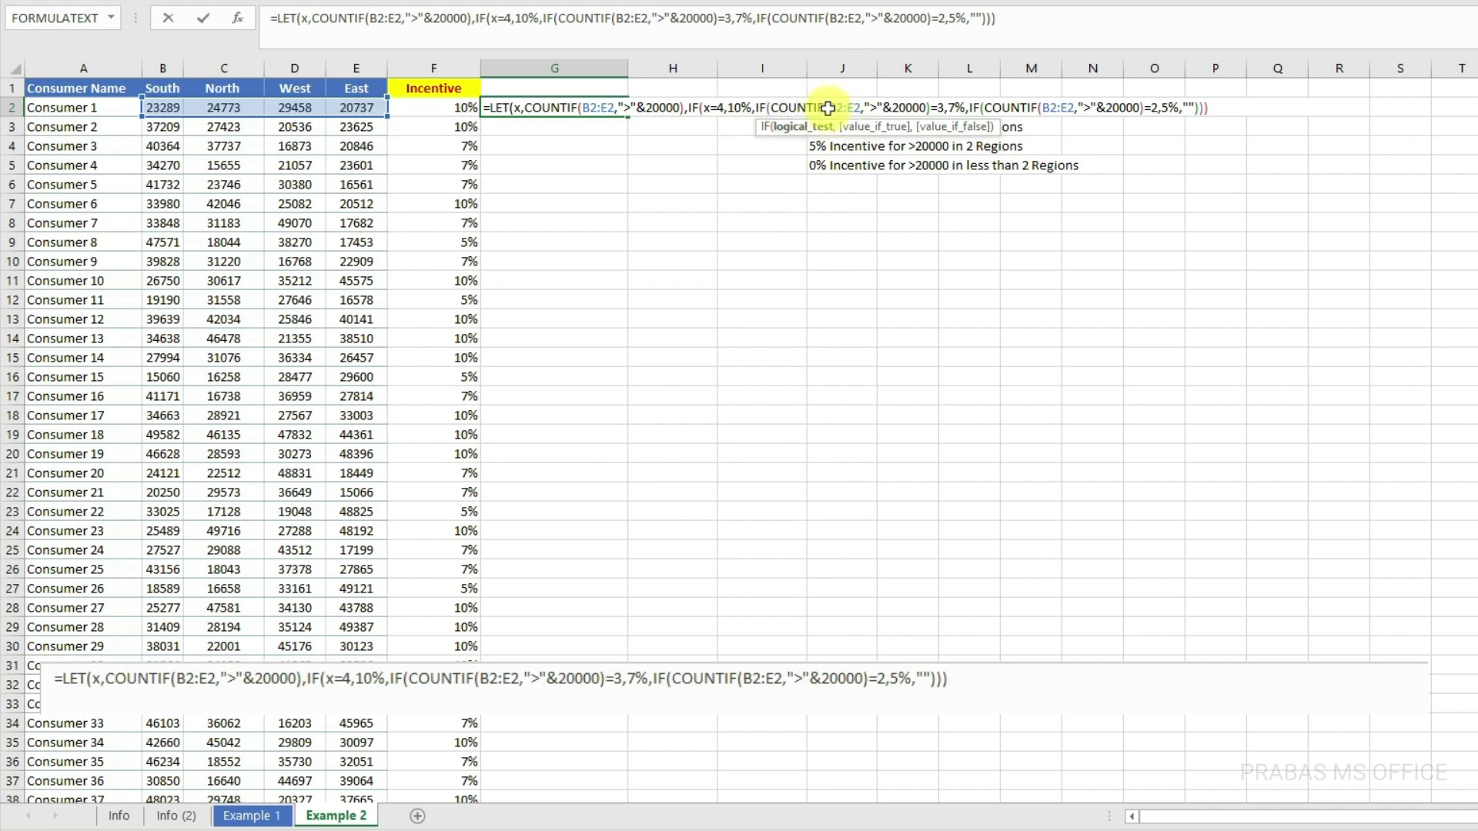
left_click_drag(773, 108, 932, 108)
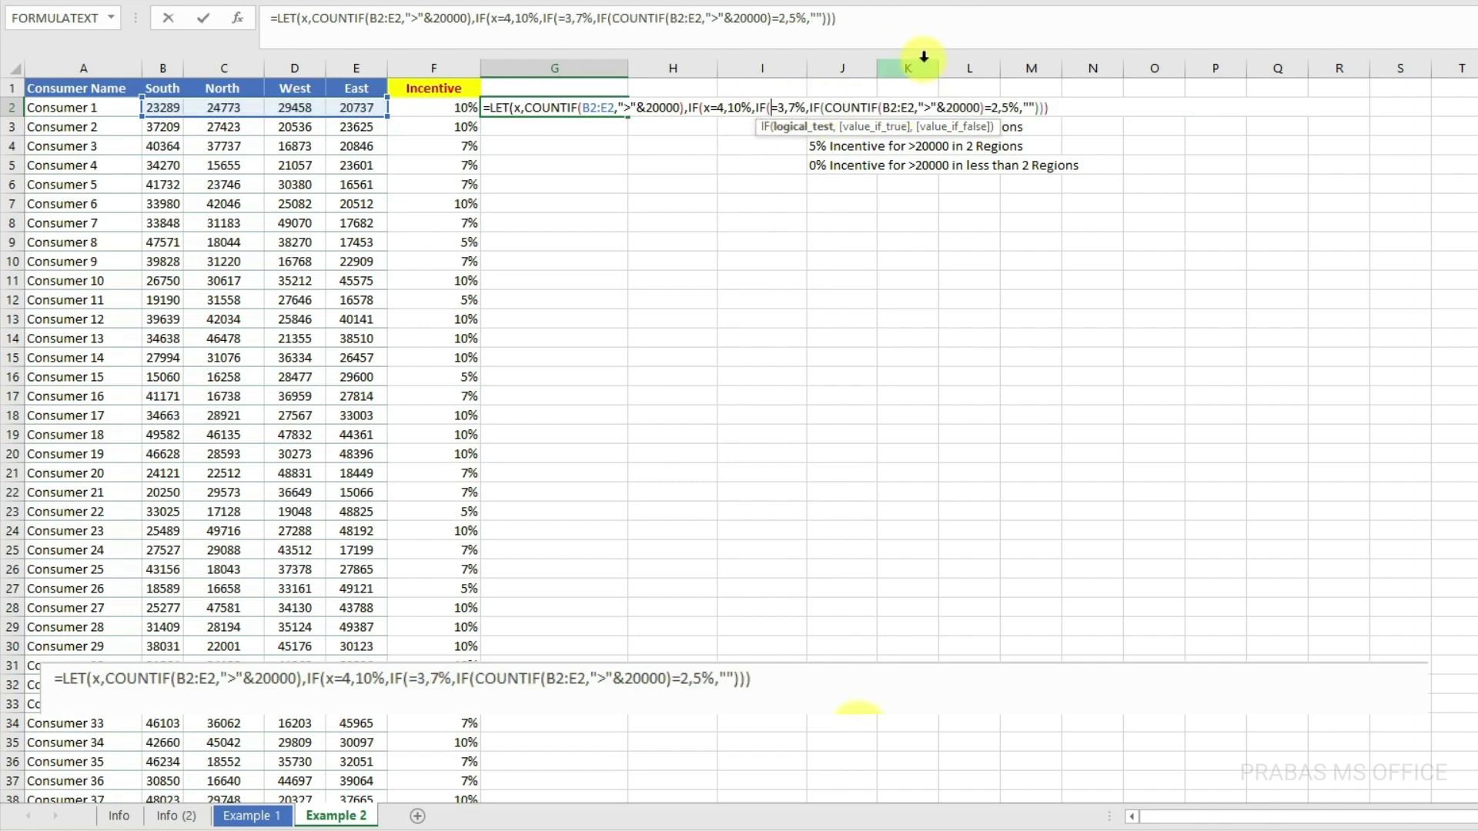
type("x")
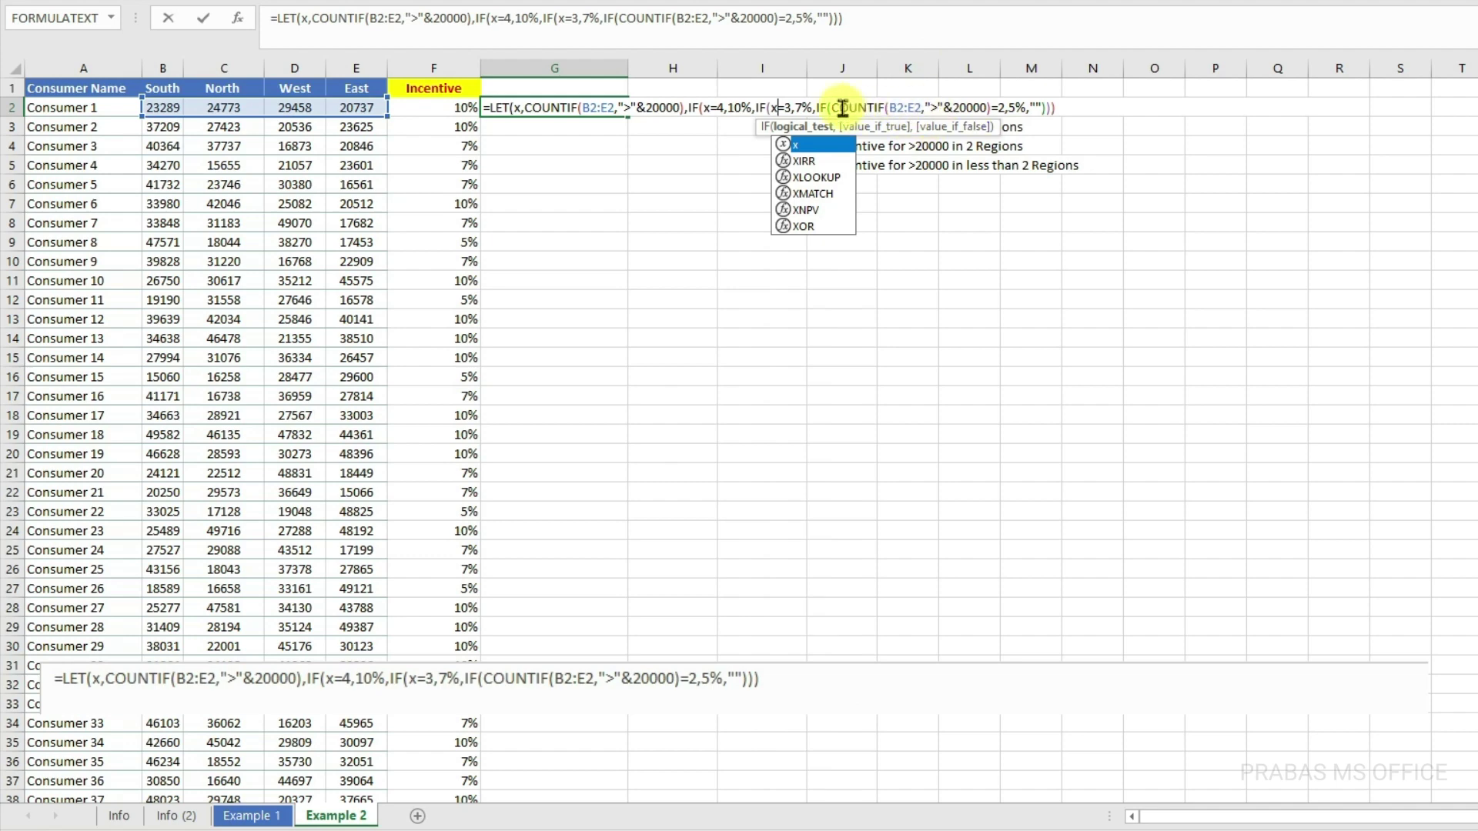
left_click_drag(832, 107, 987, 108)
key("Delete")
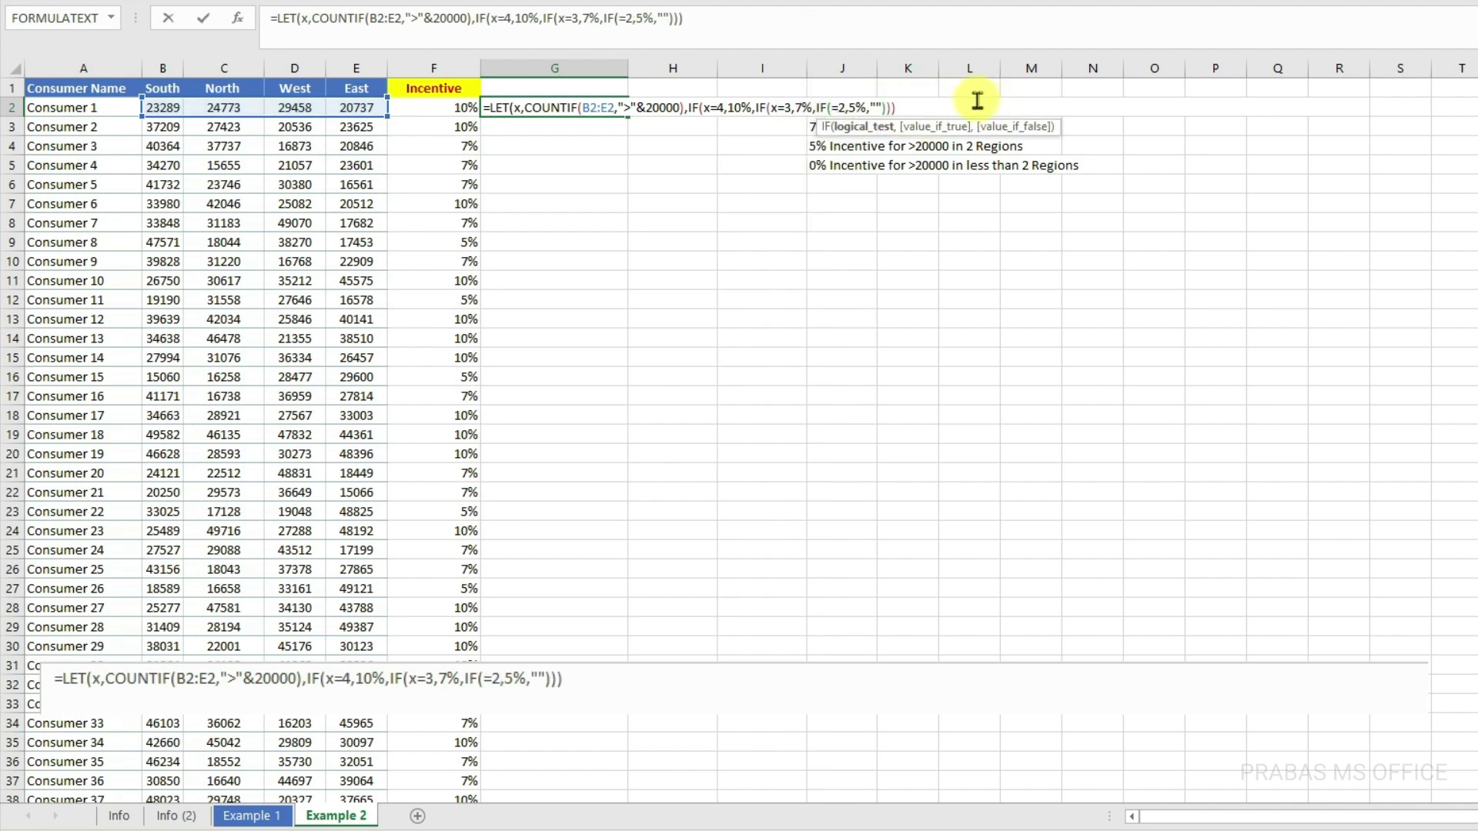
type("x")
Add a closing parenthesis for LET at the end of the G2 formula and enter it.
left_click(894, 109)
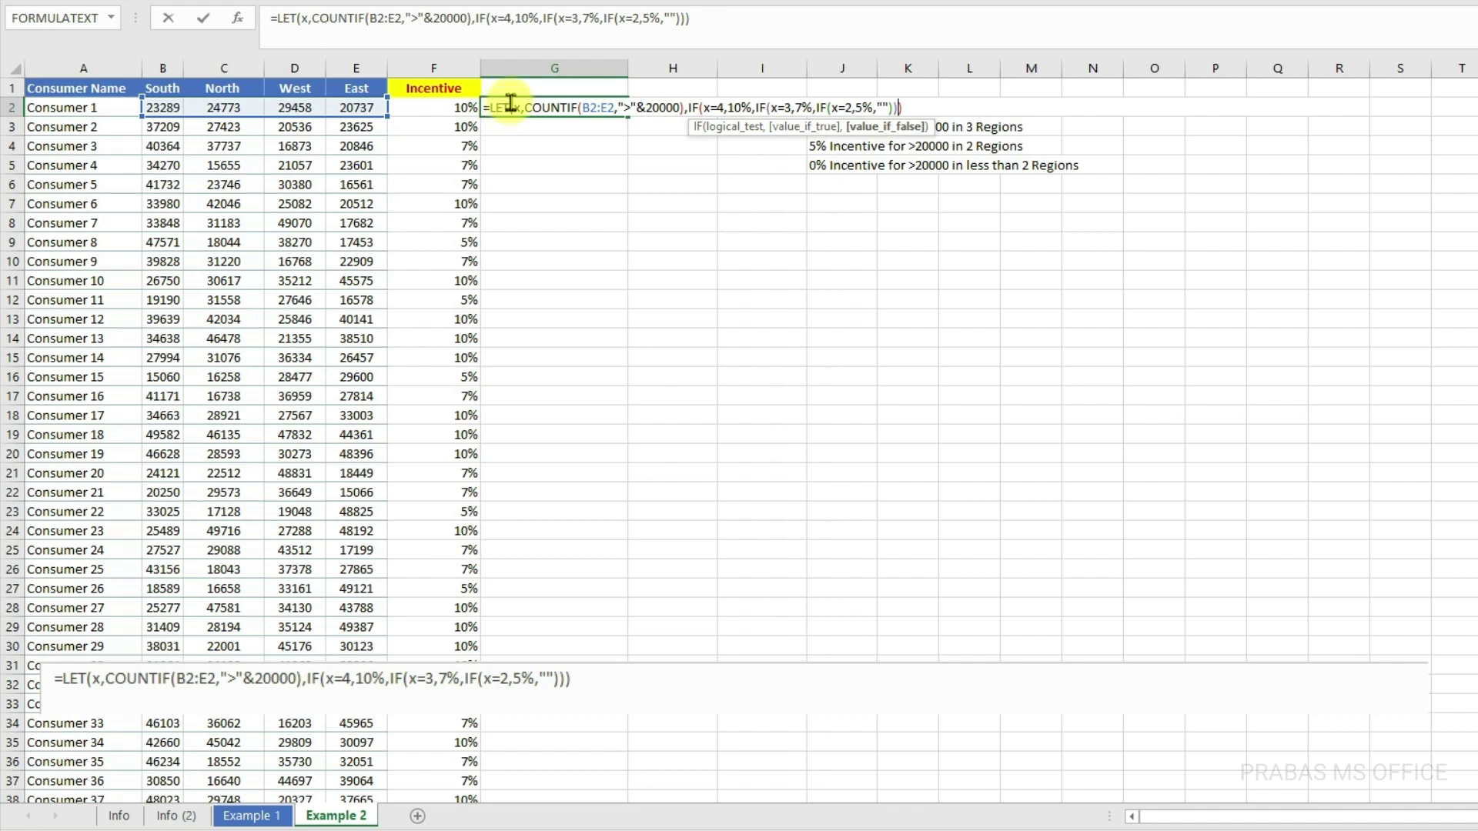
key("Return")
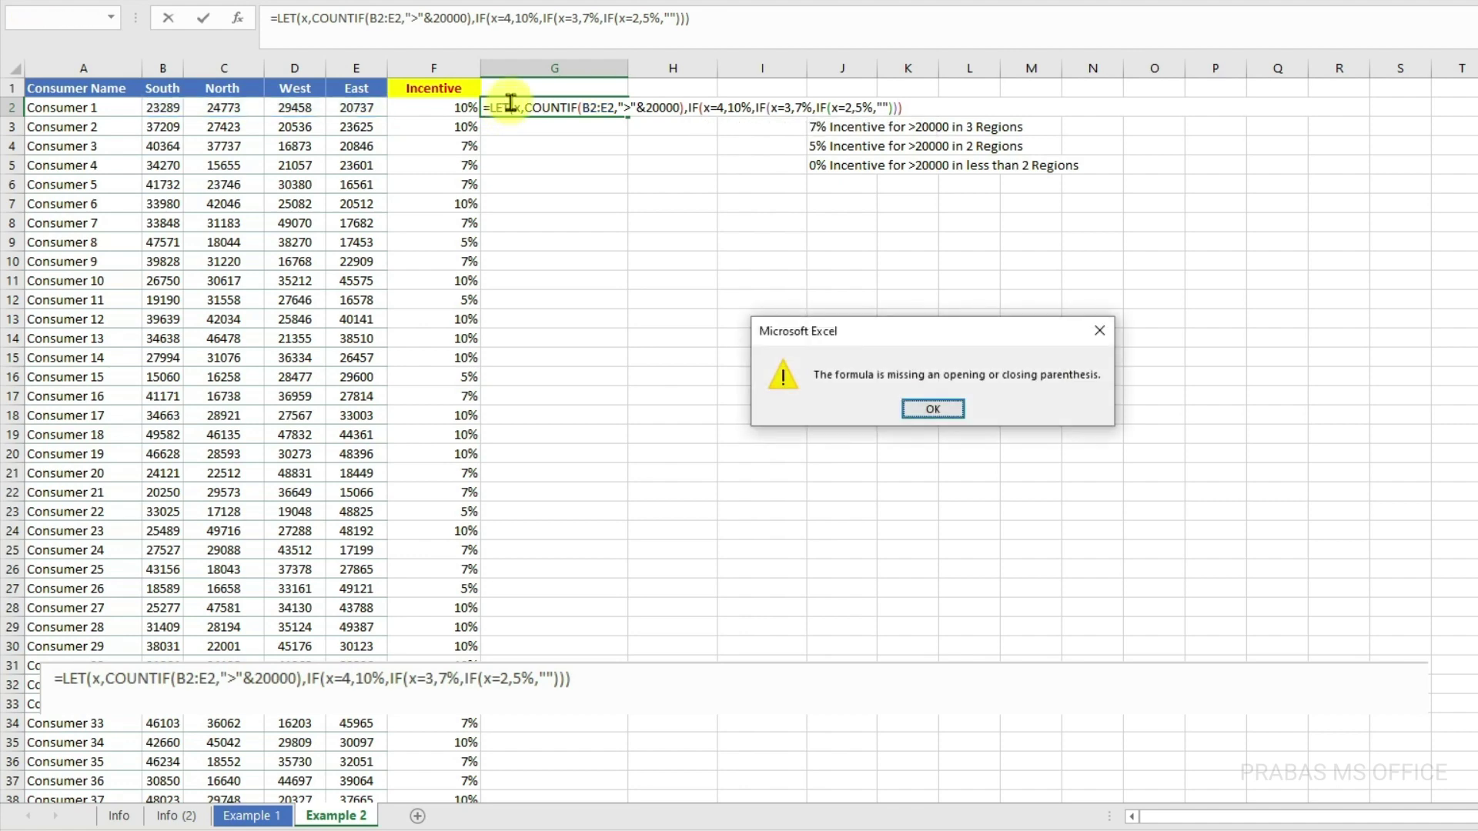
key("Return")
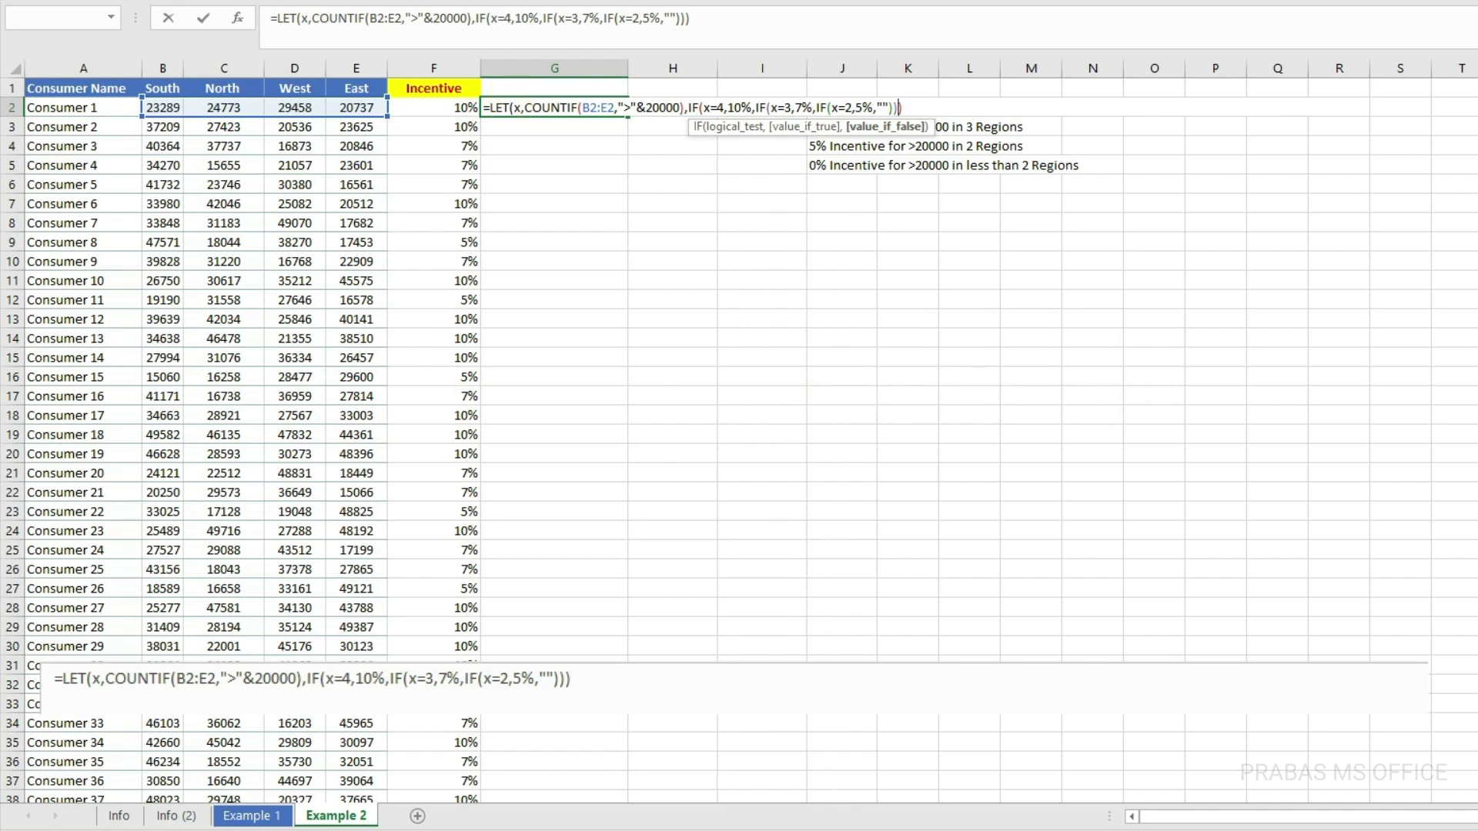
type(")")
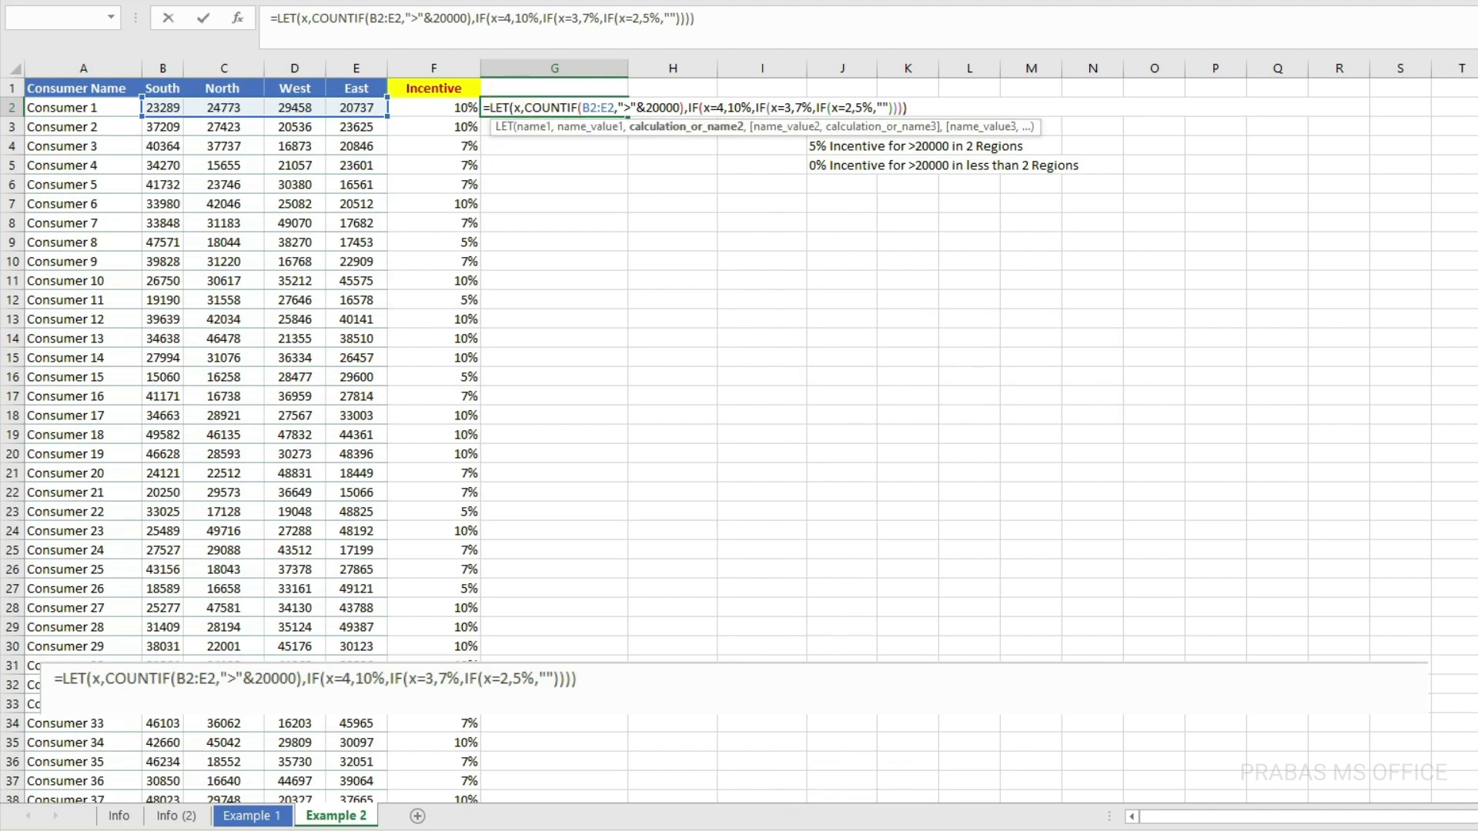
key("Return")
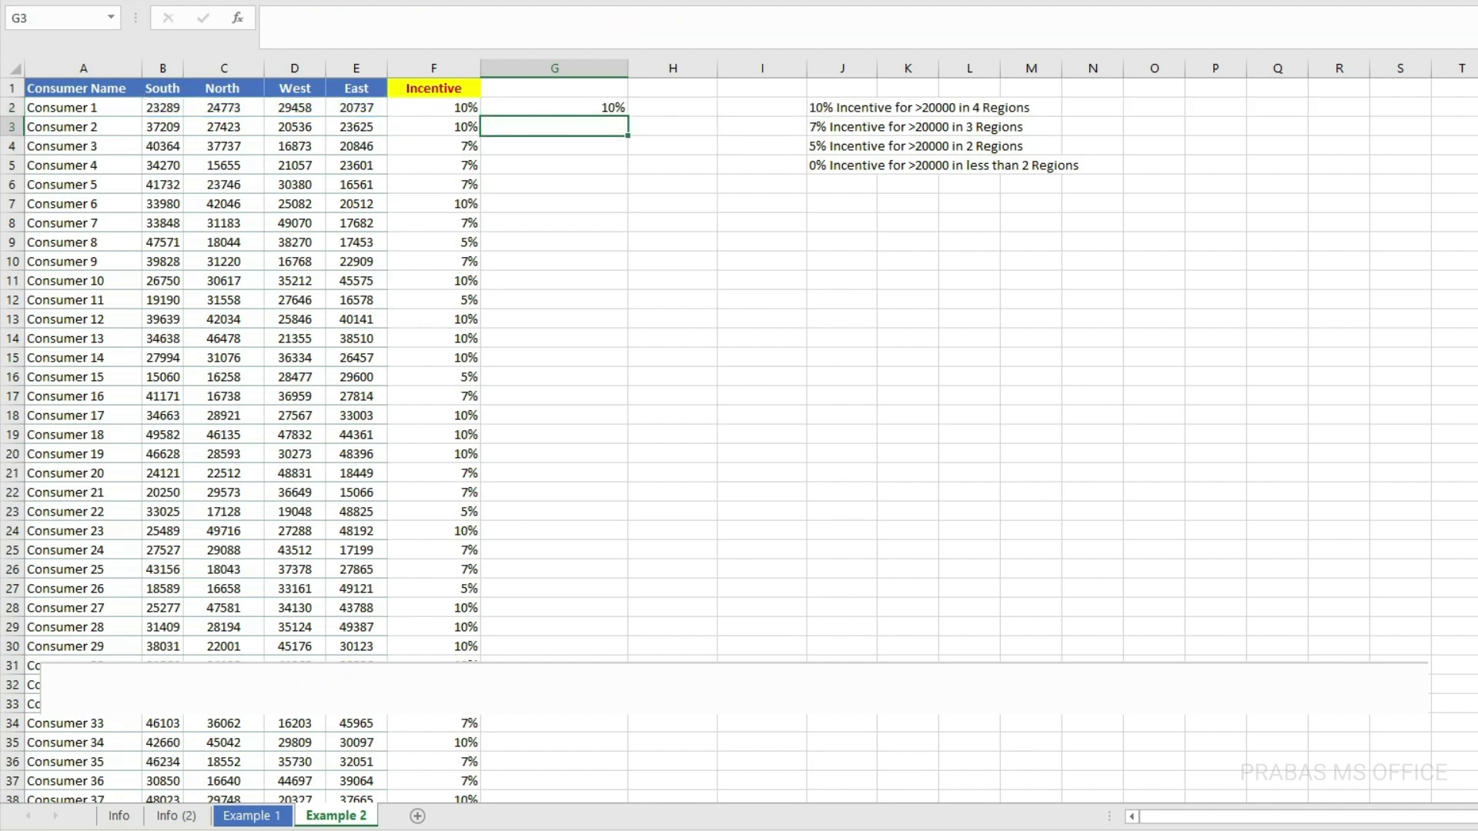
Compare the LET formula in G2 with the original nested IF formula in F2.
left_click(520, 102)
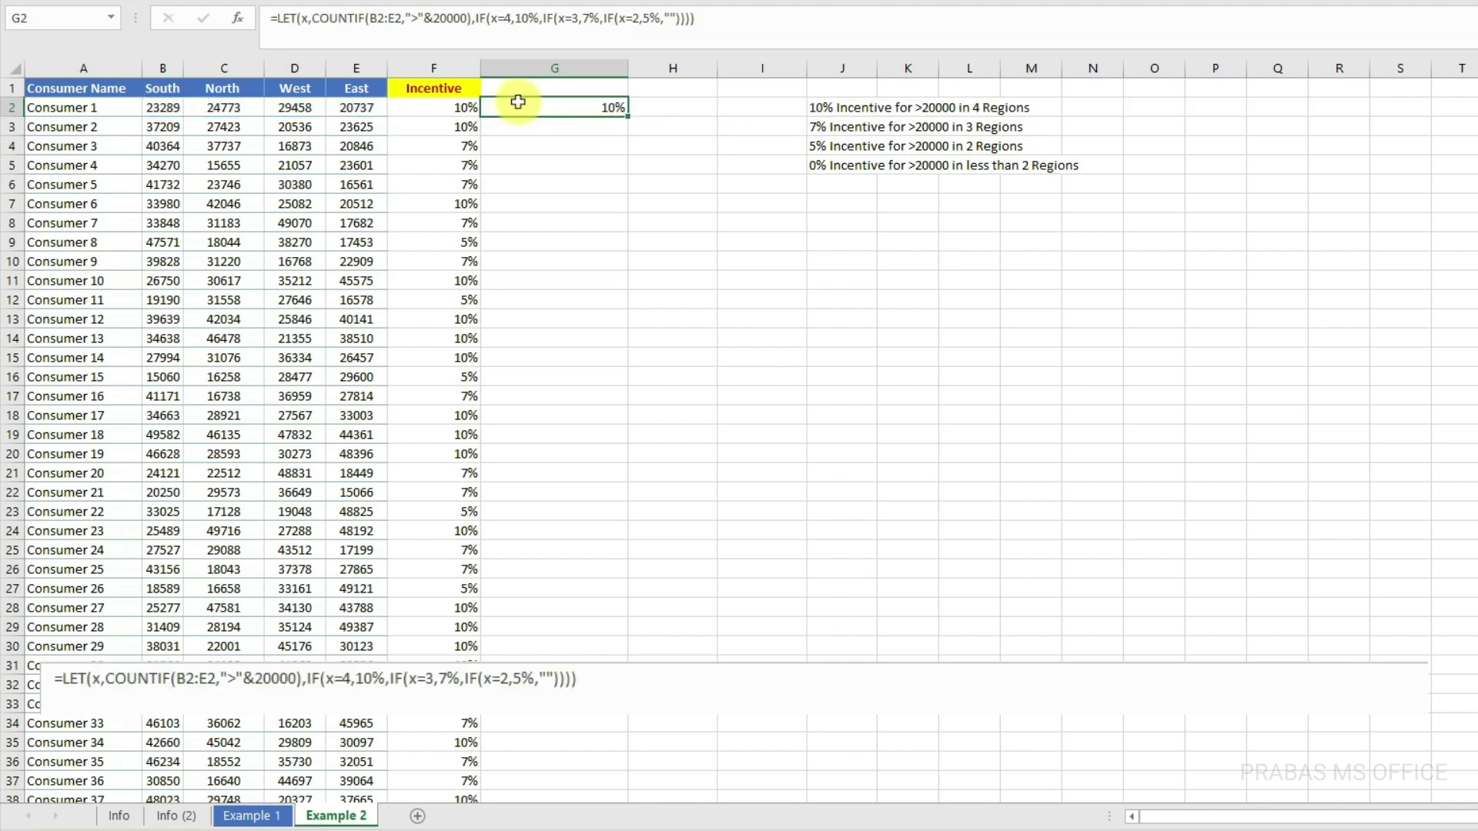
left_click(437, 101)
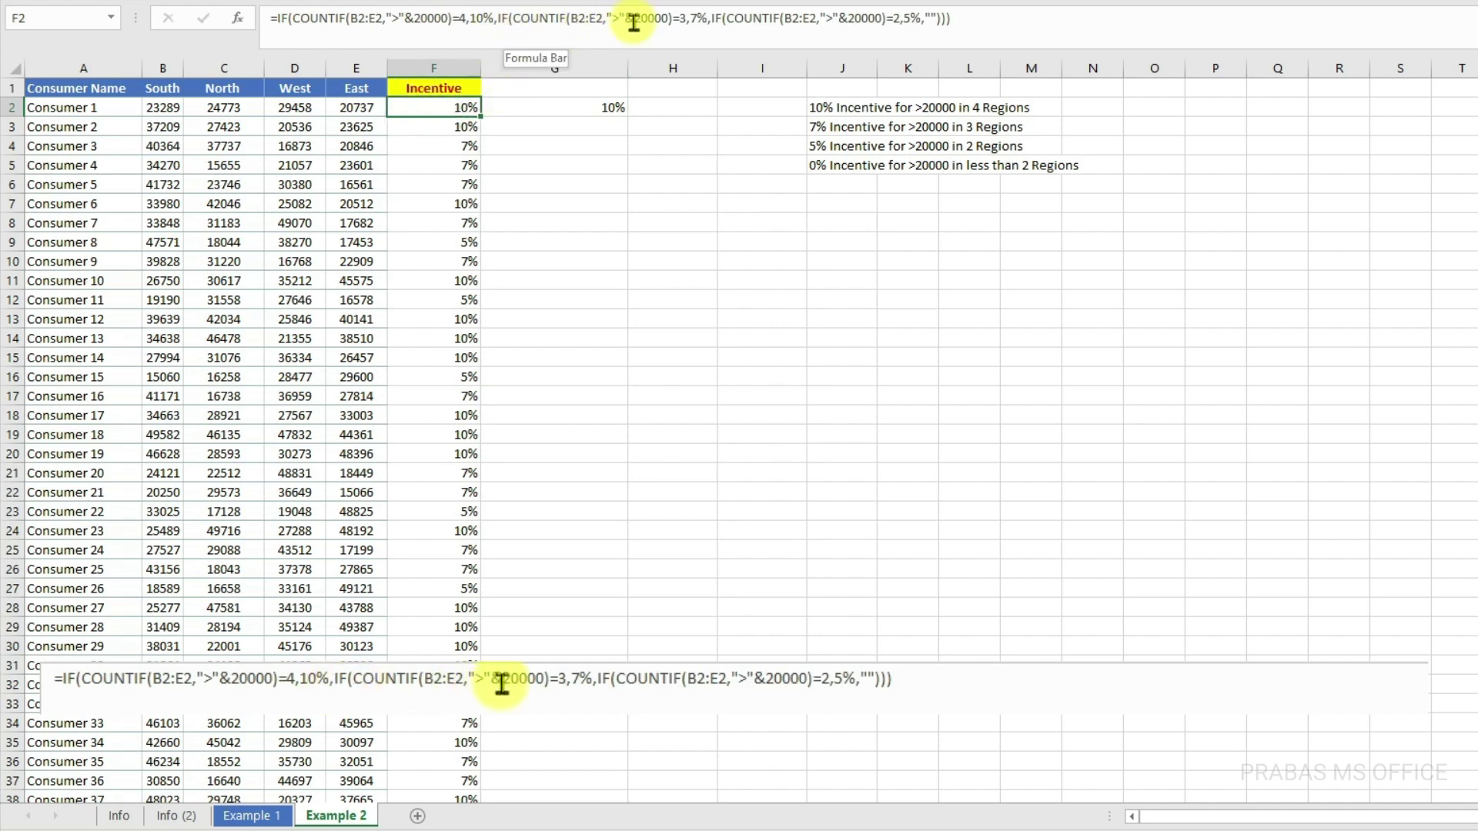
left_click(603, 104)
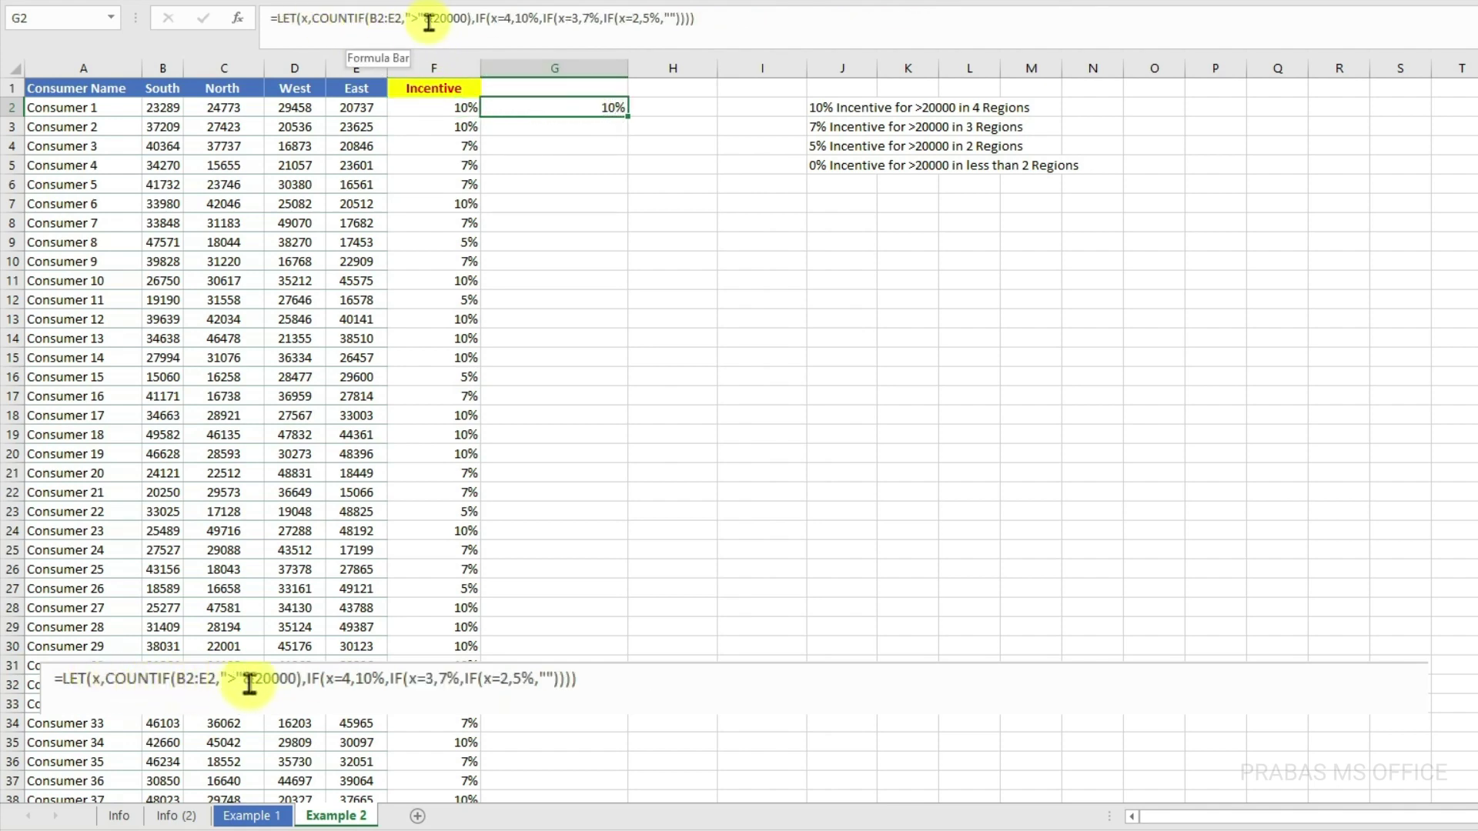
Examine G2's LET arguments (the name x, its COUNTIF value and the nested IF calculation) against the repeated COUNTIF tests in F2.
left_click(470, 20)
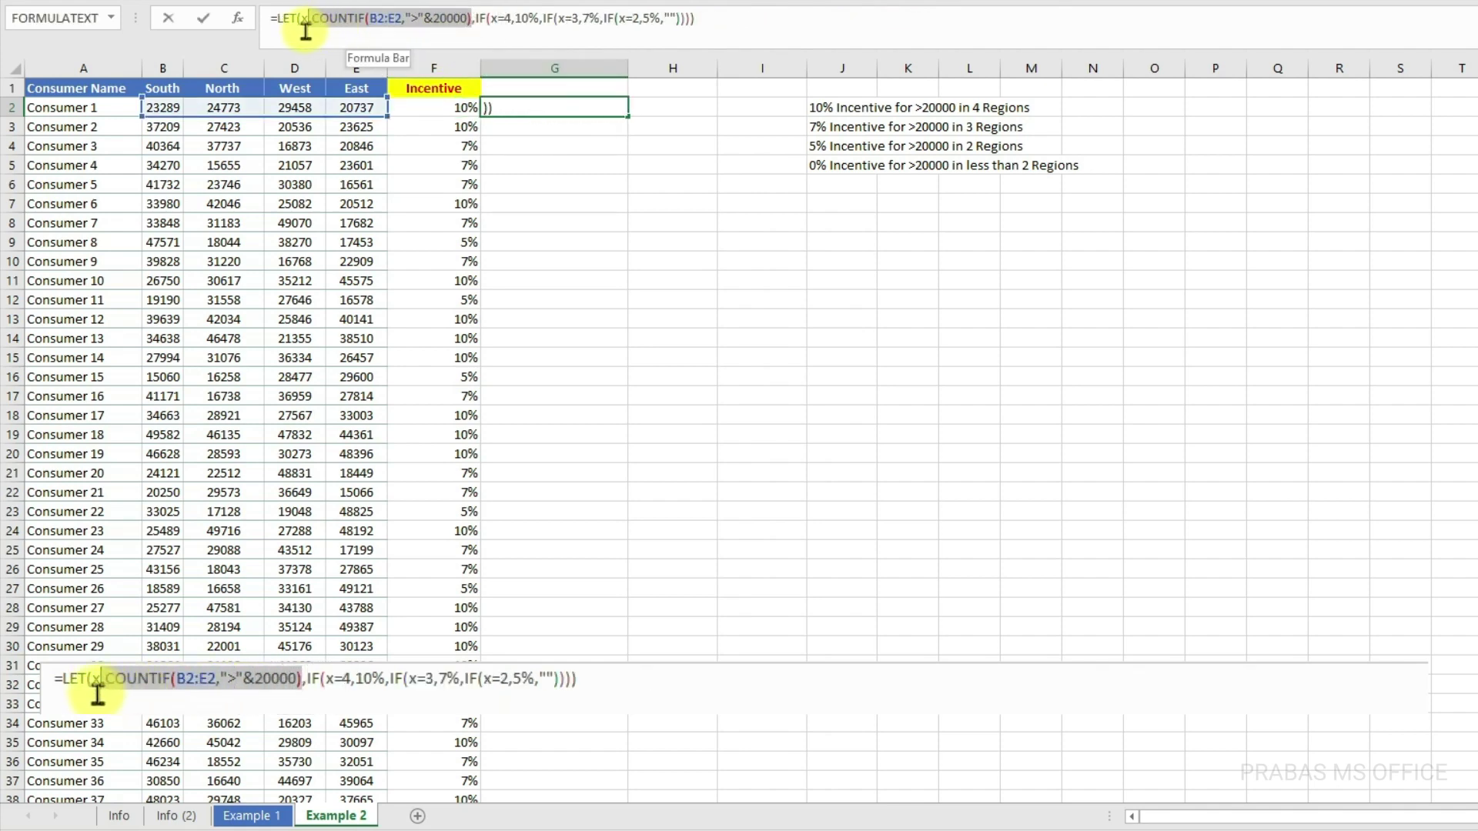
left_click(305, 16)
type("x,")
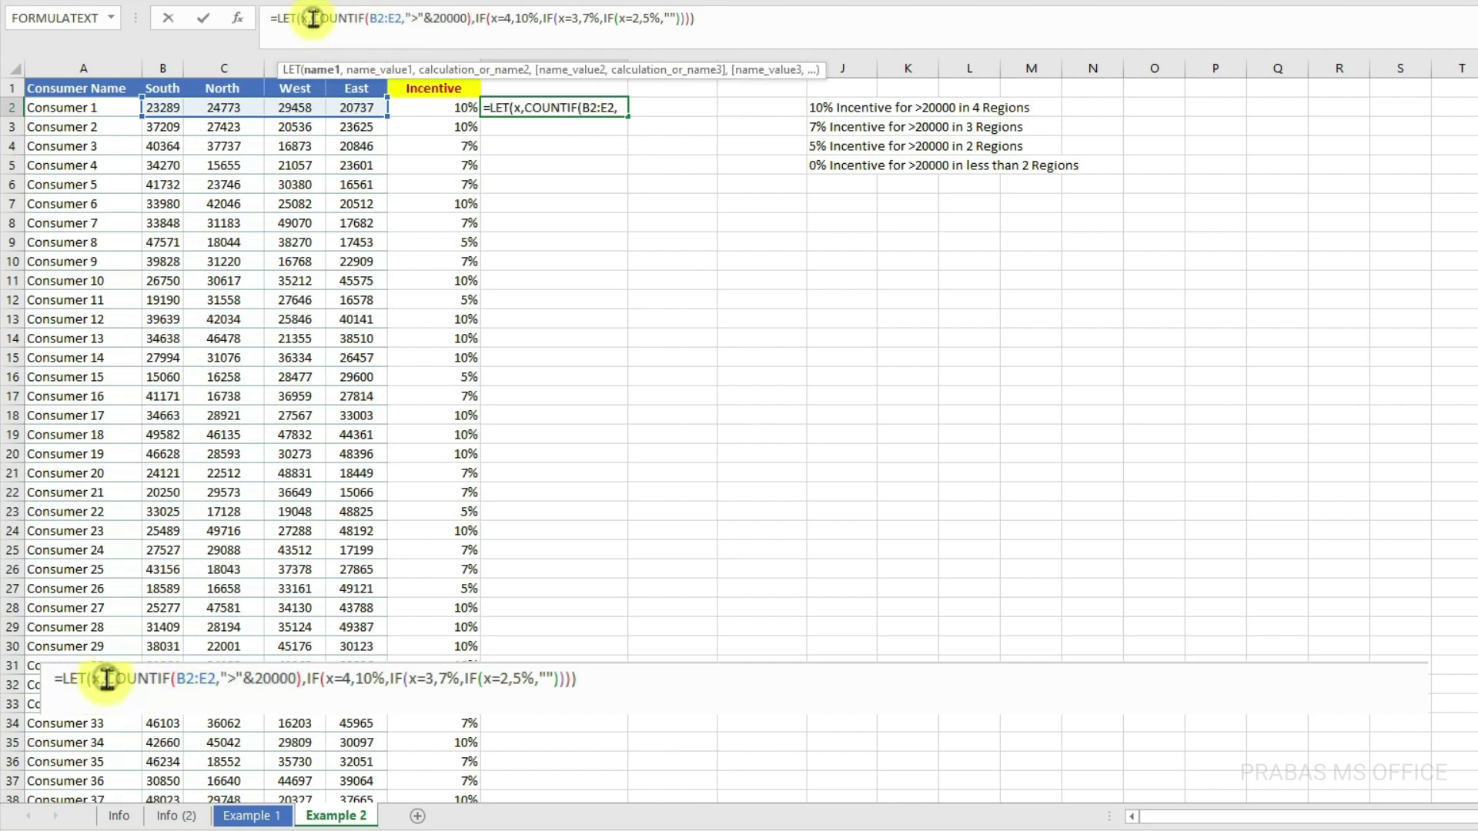
left_click_drag(314, 18, 469, 18)
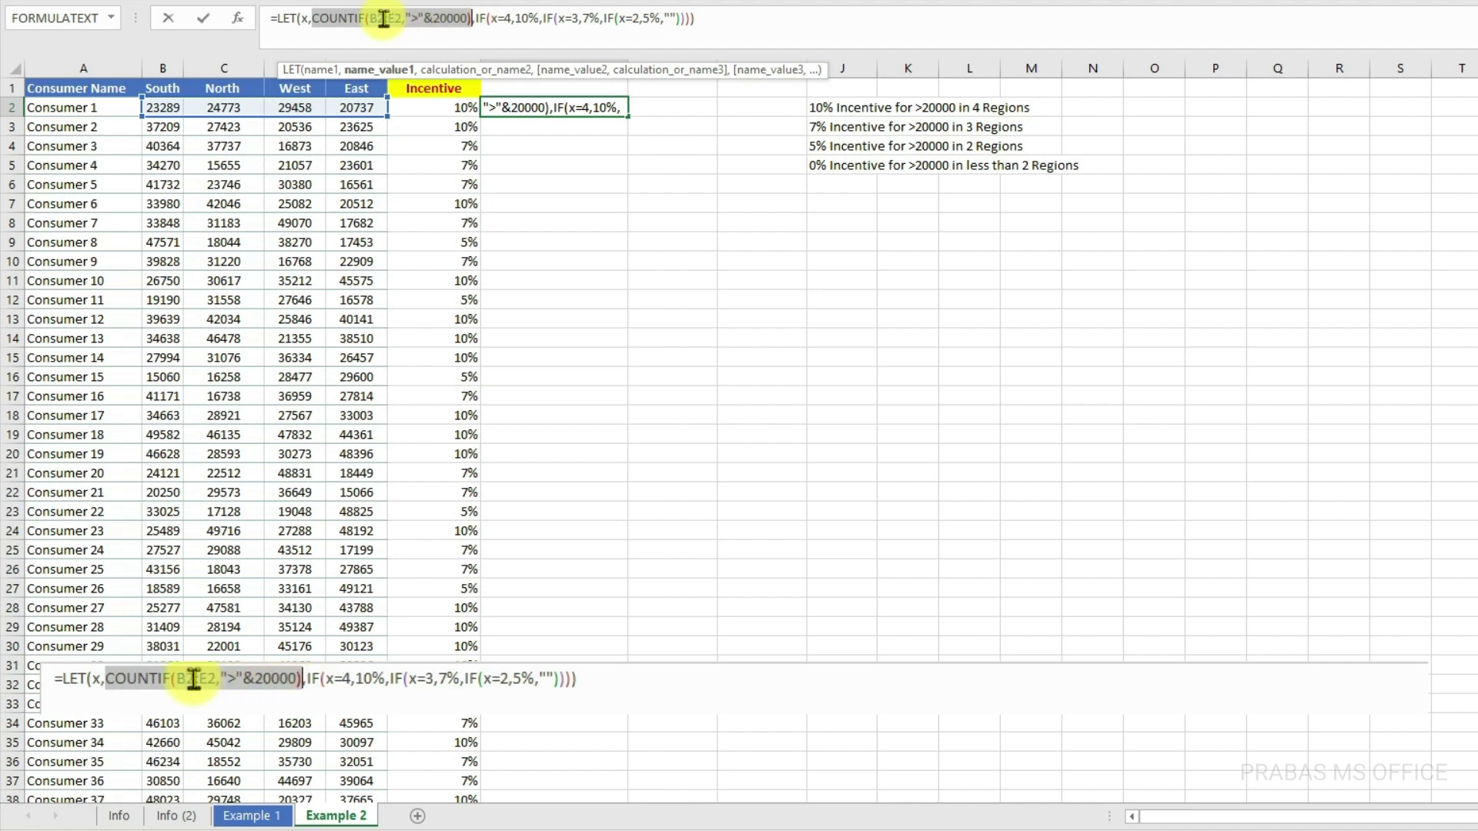
left_click(311, 17)
left_click(304, 17)
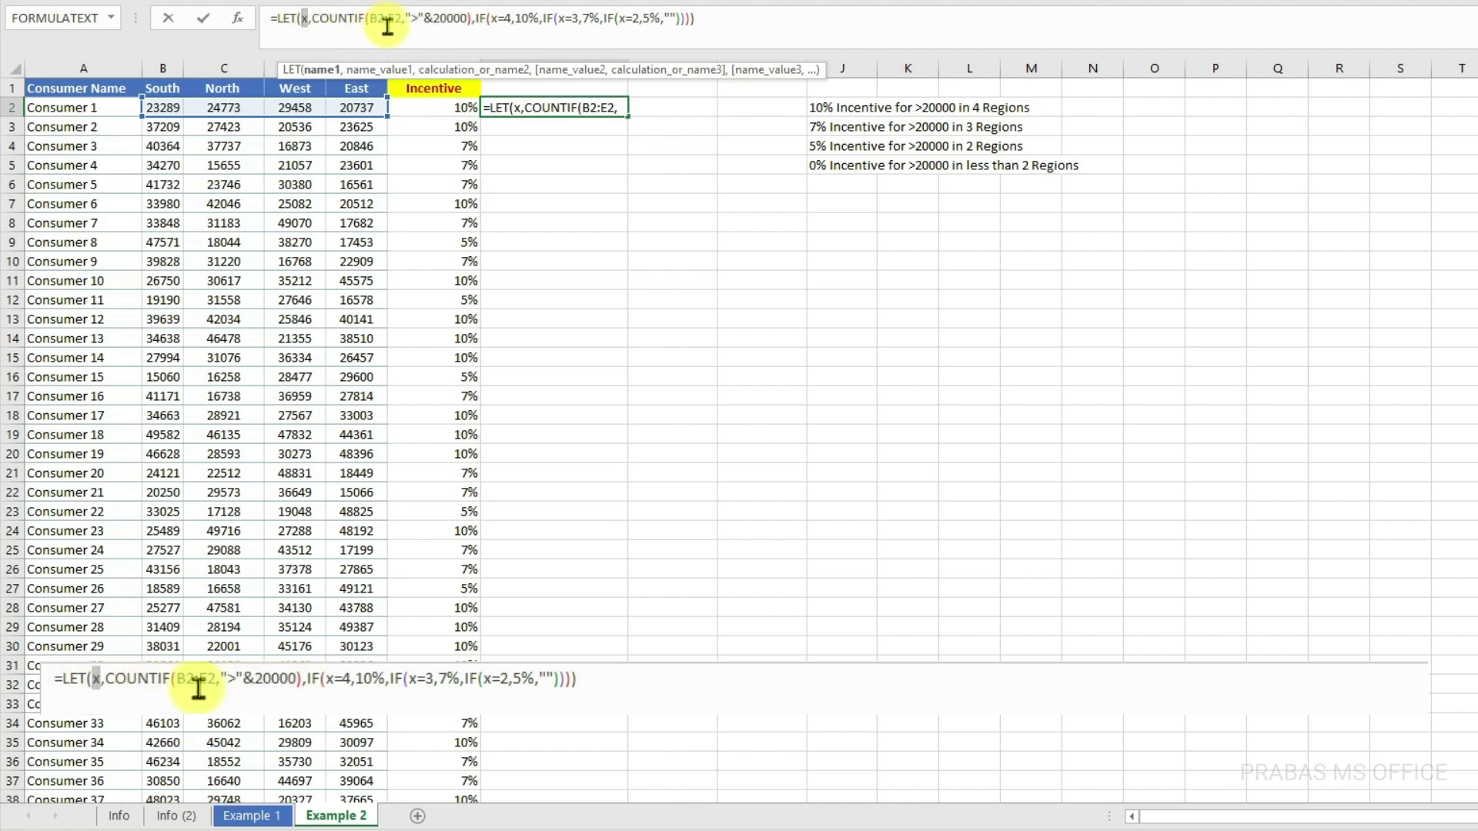
left_click_drag(476, 17, 681, 18)
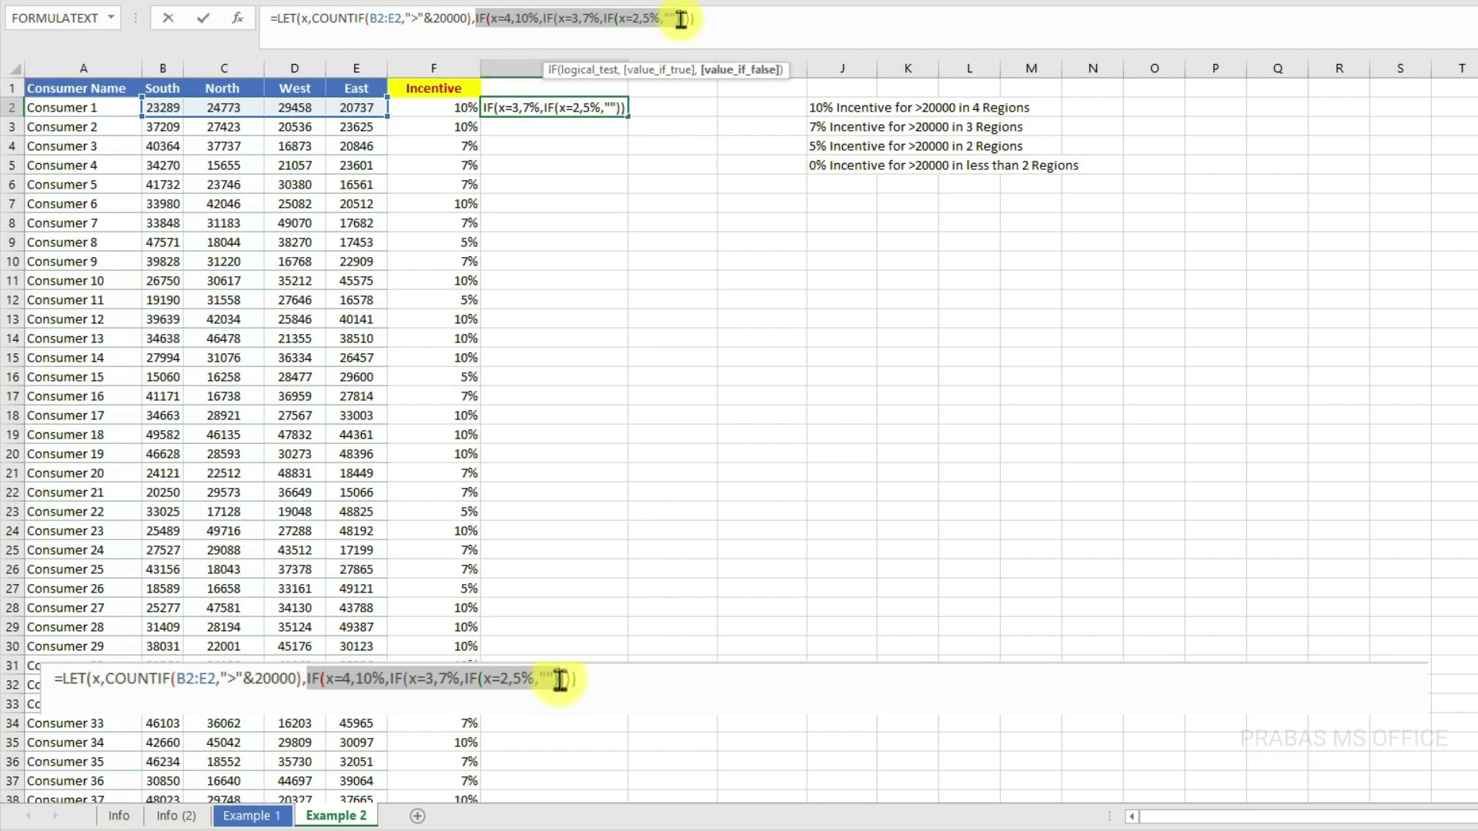
key("ctrl+Return")
left_click(443, 108)
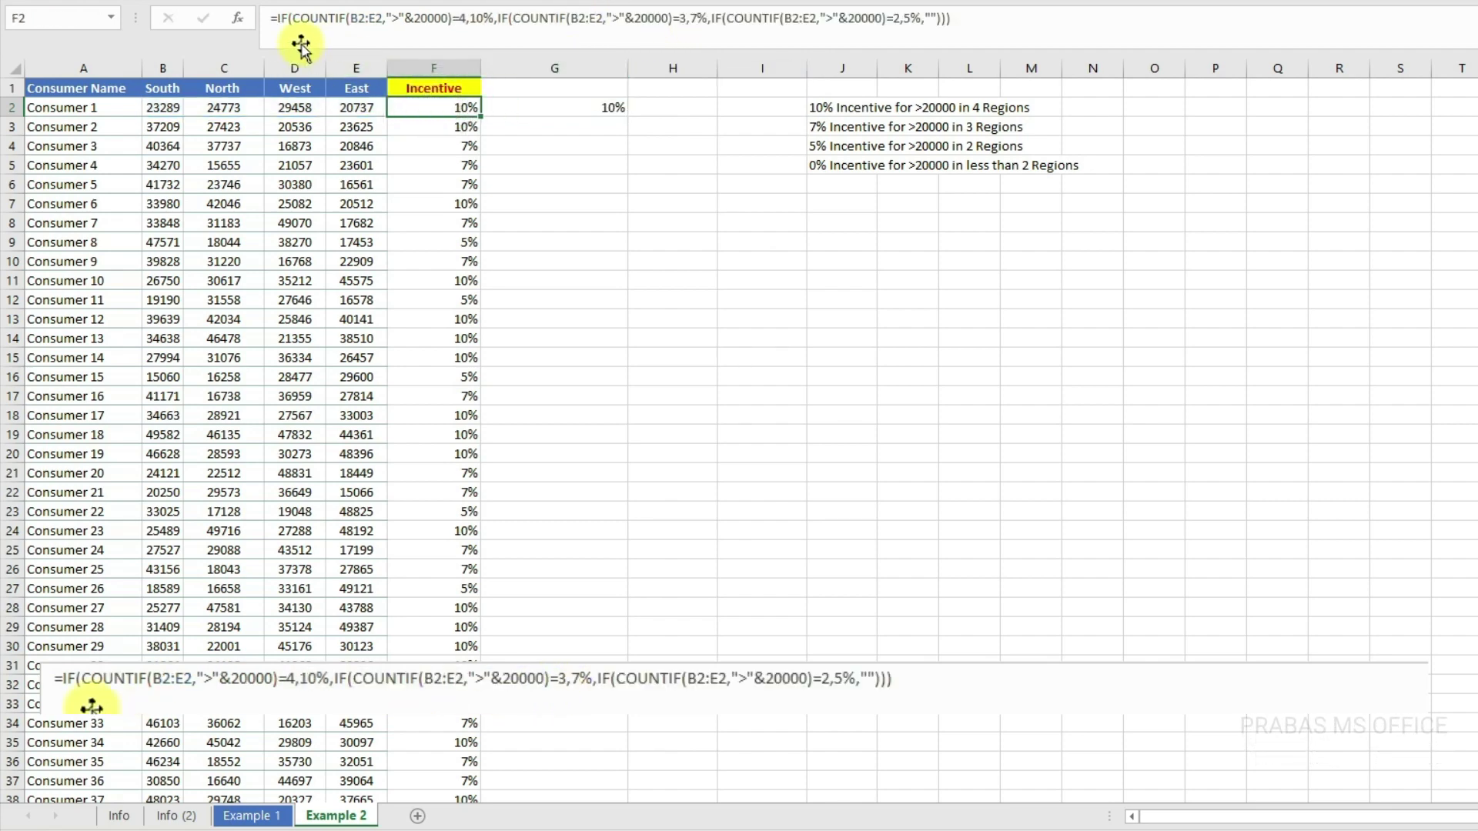
left_click(577, 108)
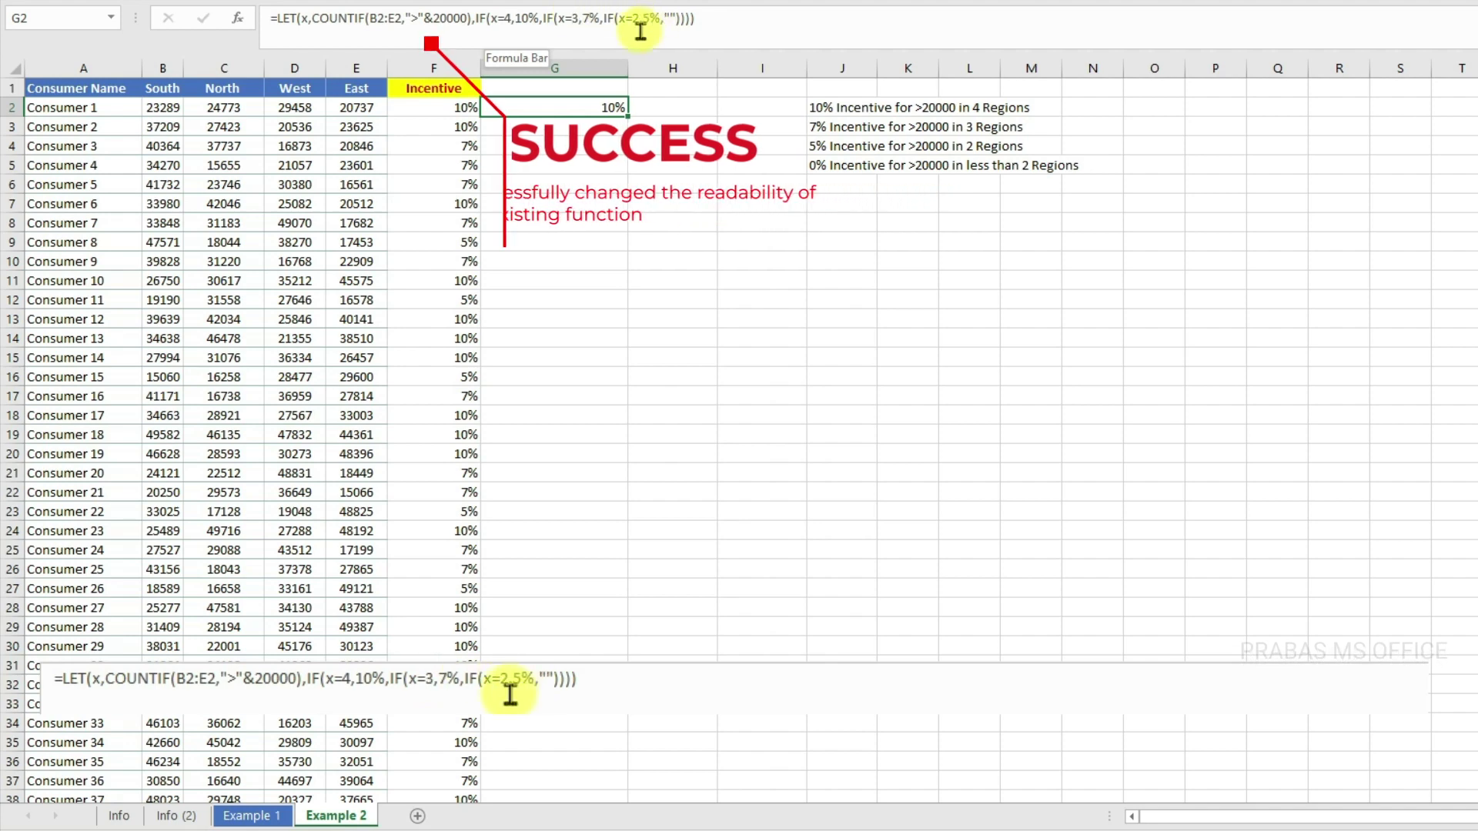
Examine the three repeated COUNTIF calculations within the original nested IF formula in F2.
left_click(453, 106)
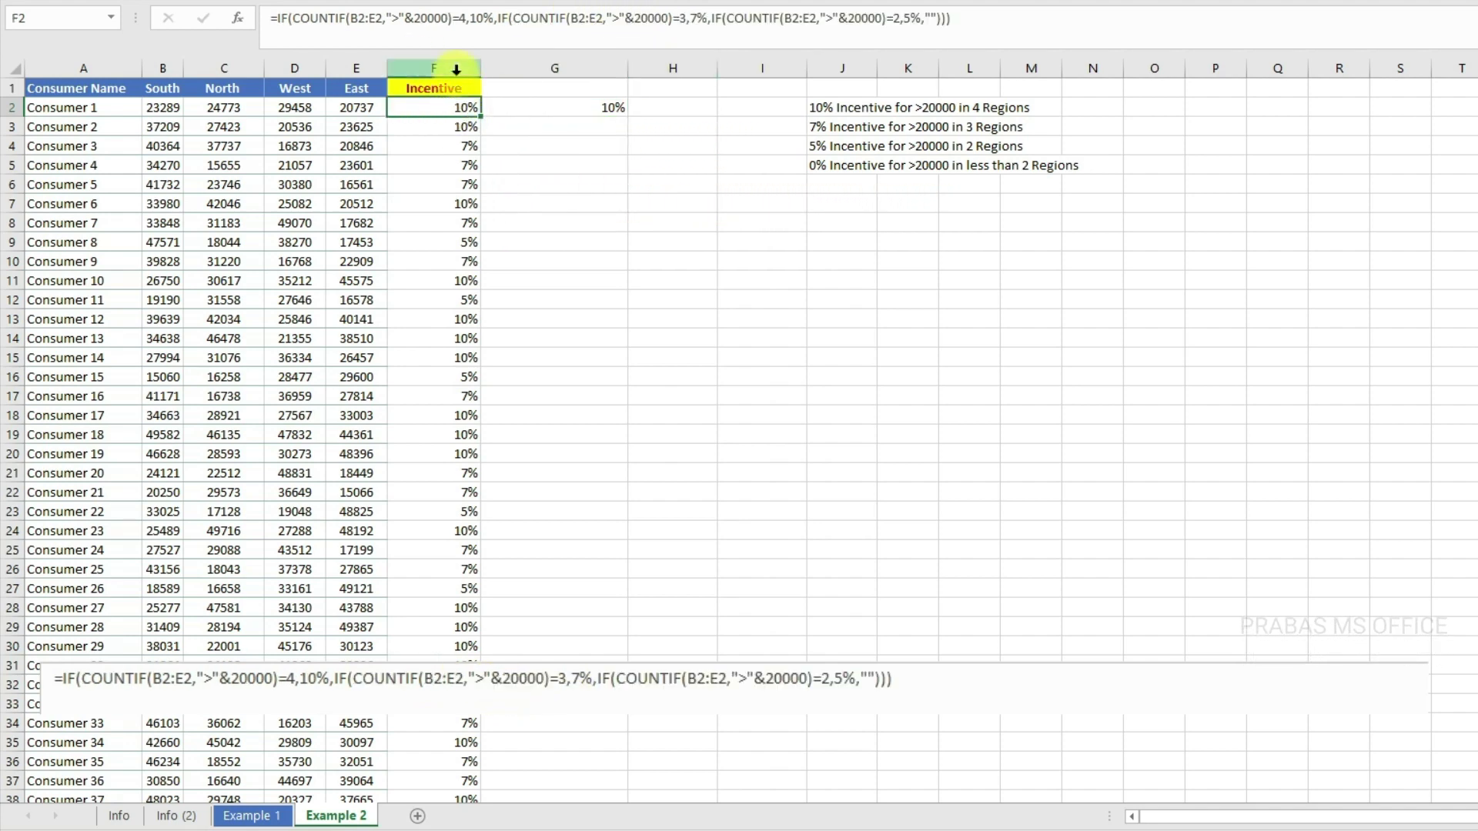
left_click(293, 18)
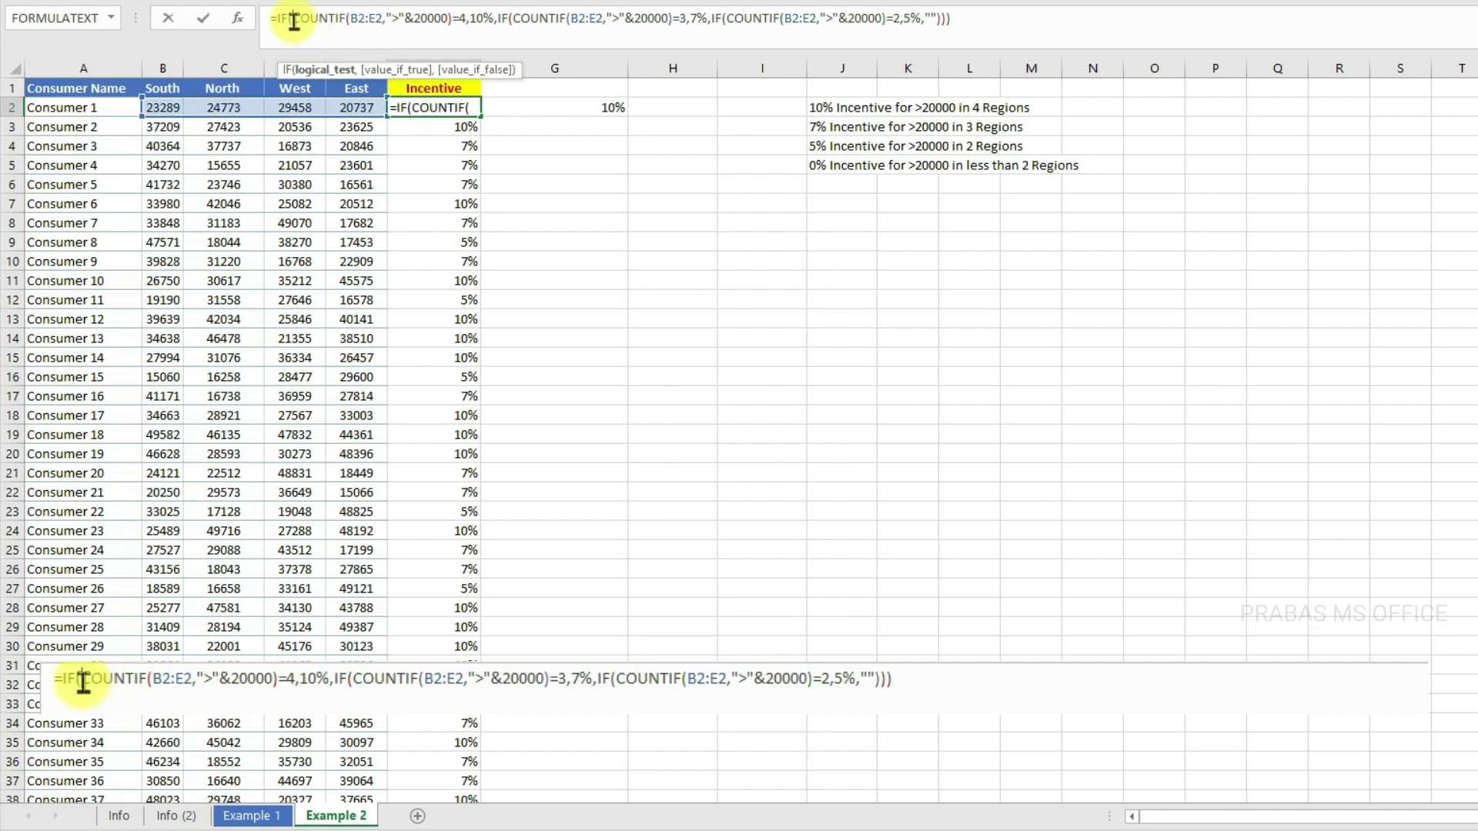
left_click_drag(293, 18, 478, 18)
double_click(481, 18)
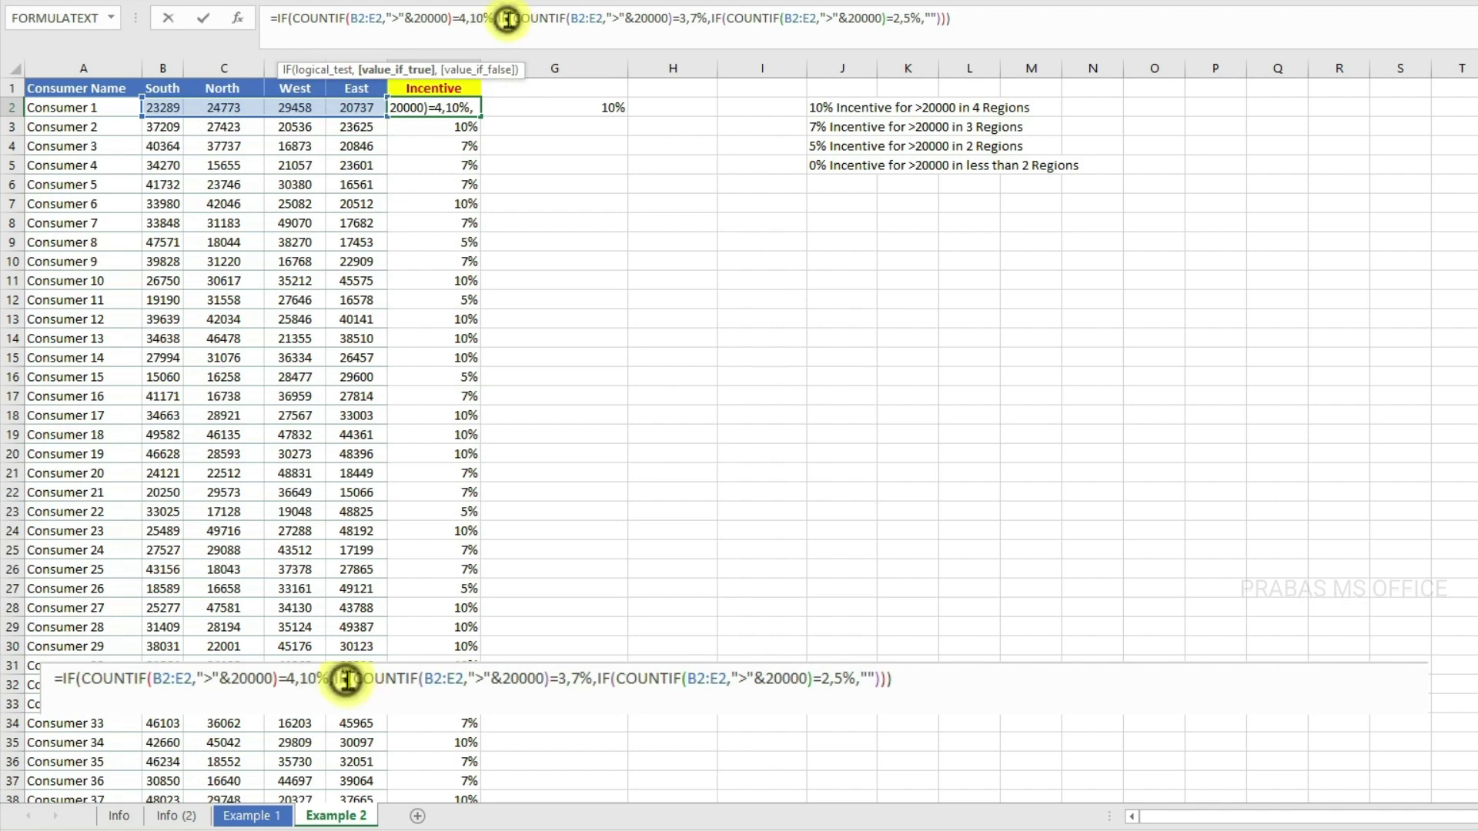
left_click_drag(510, 22, 678, 29)
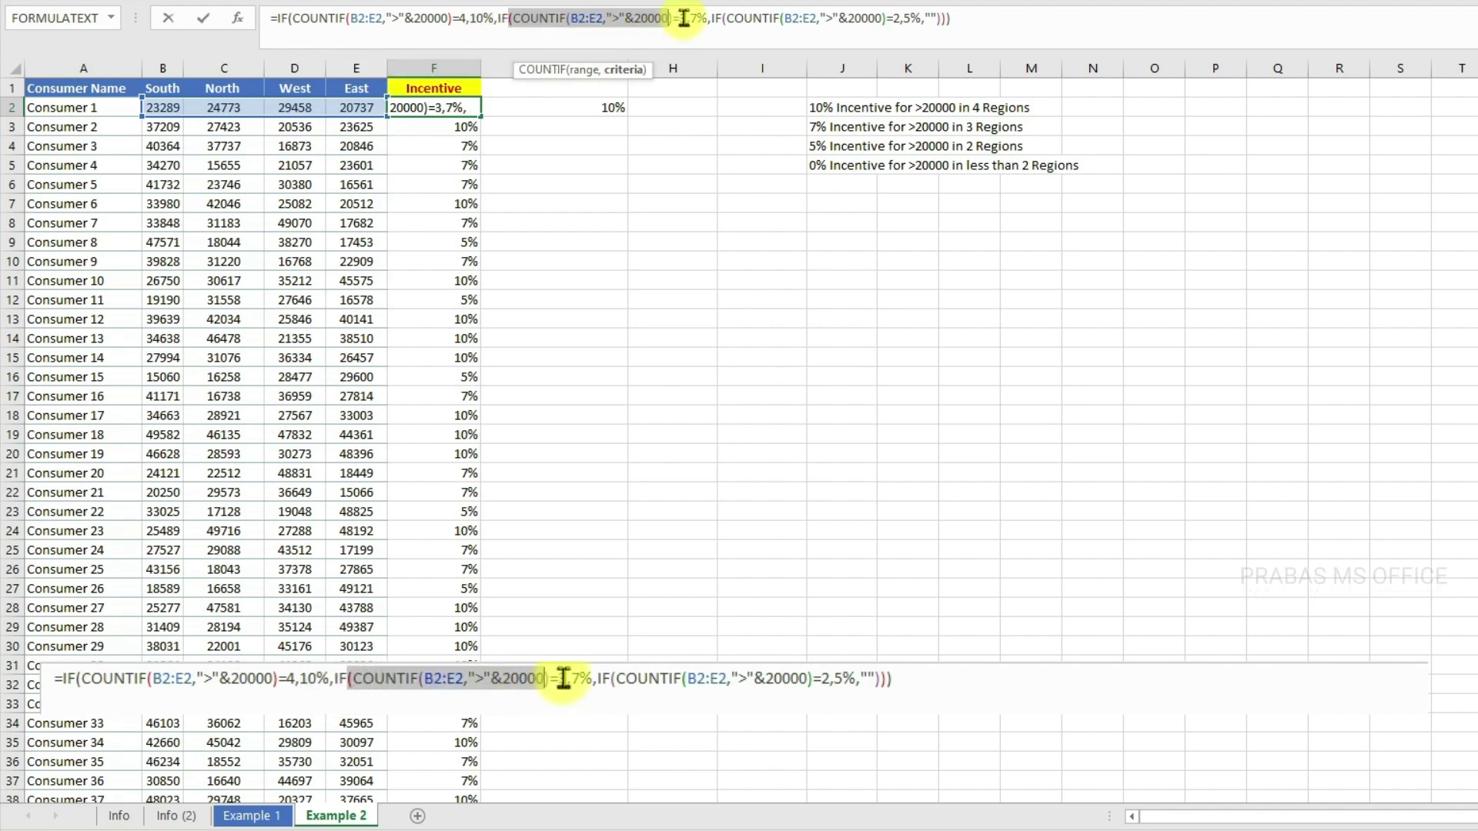
double_click(717, 19)
left_click_drag(841, 19, 714, 20)
left_click(885, 18)
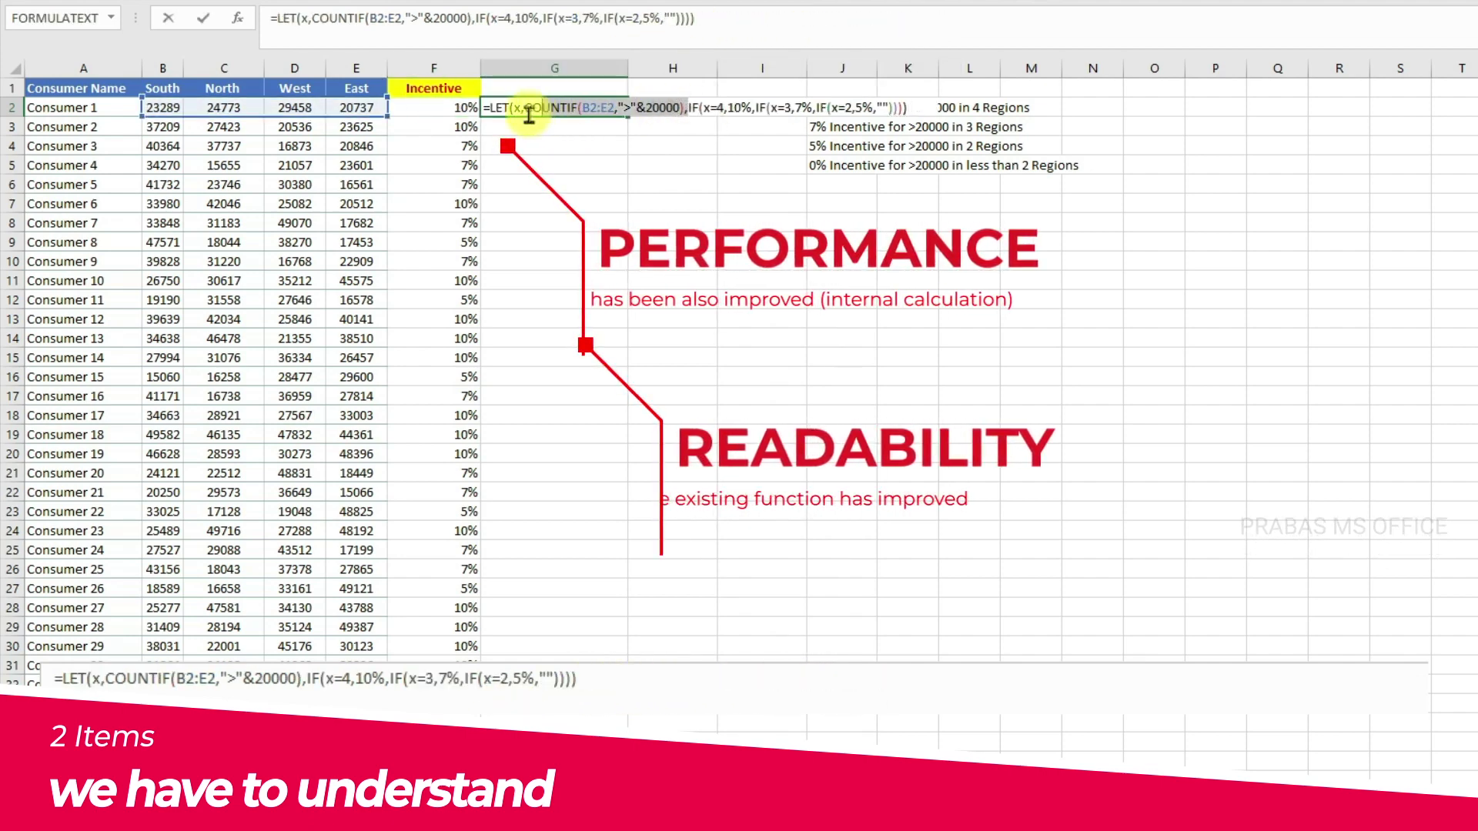
Review the single COUNTIF assigned to x in G2's LET formula and commit the formula.
key("Return")
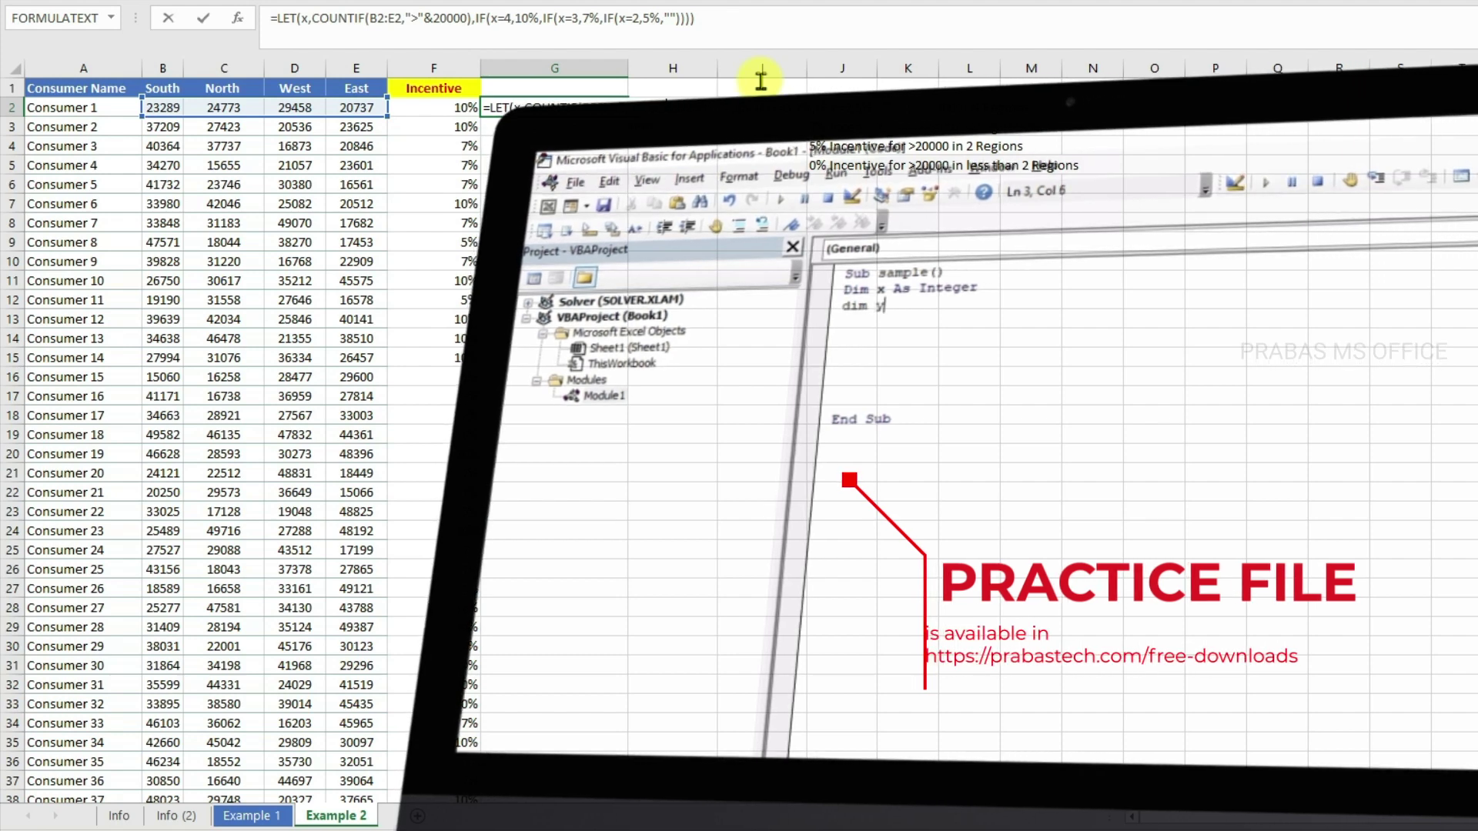
key("Return")
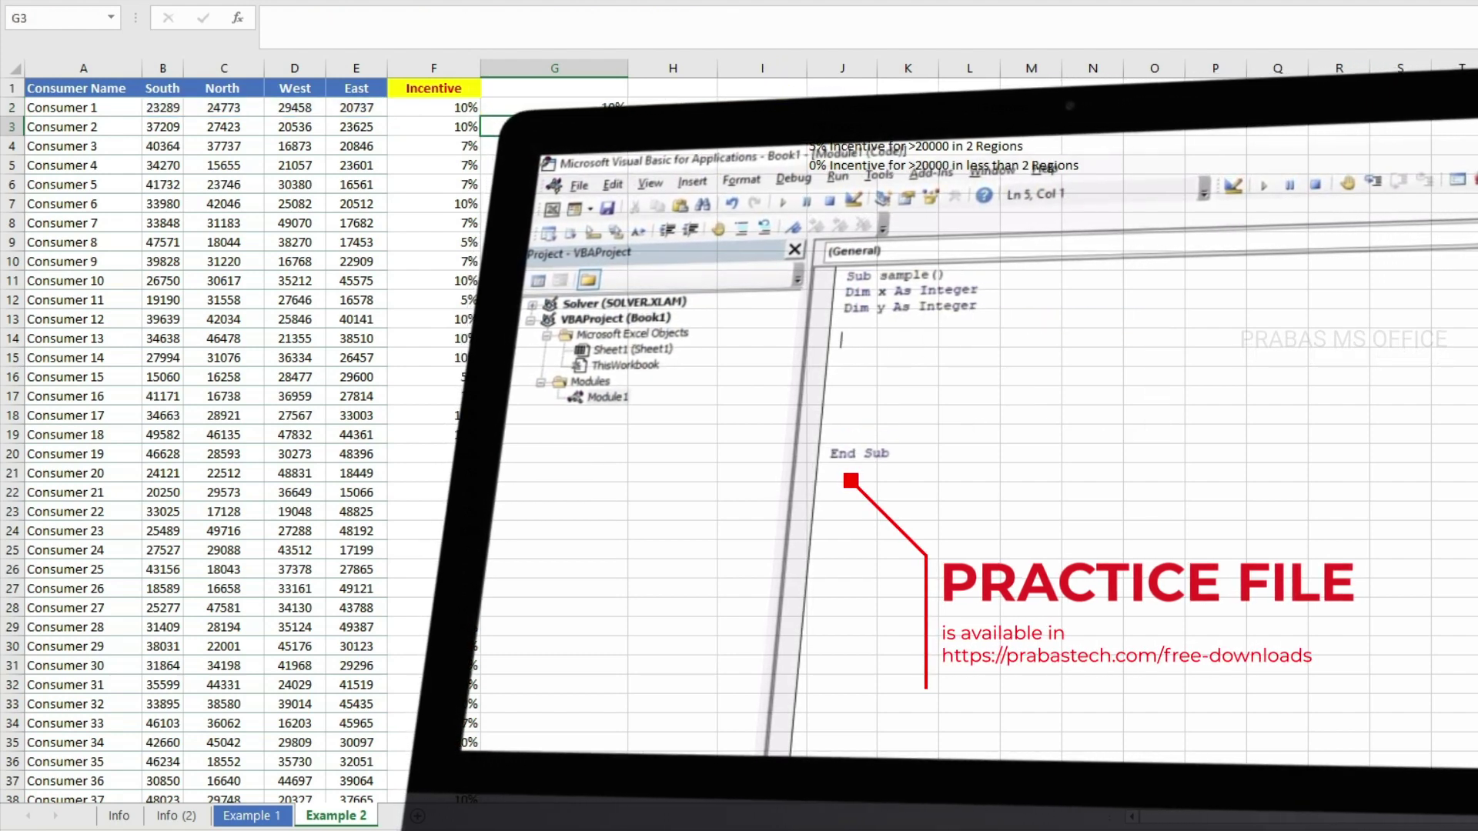